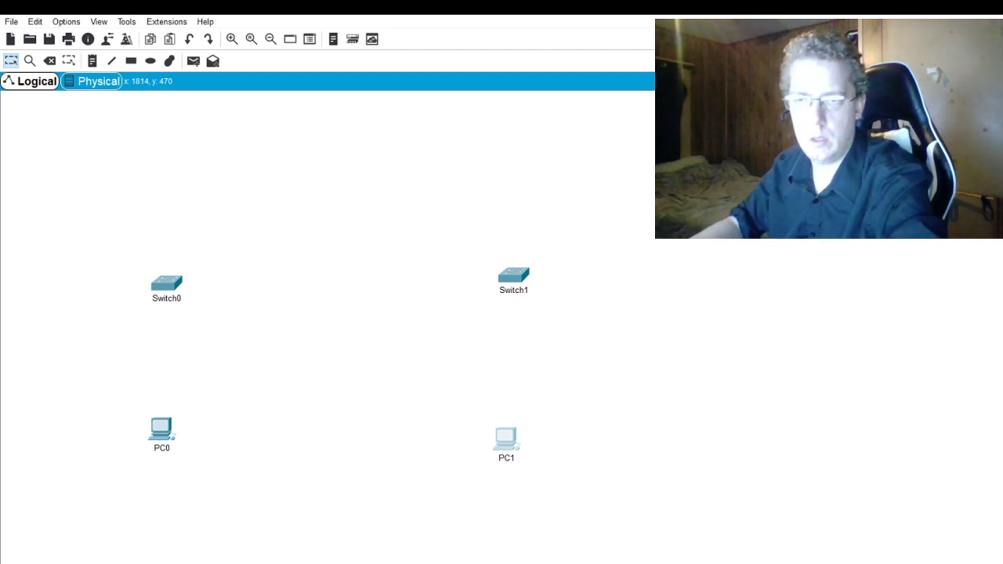
- Connect PC0 to Switch0 with a Copper Straight-Through cable
key("super+Down")
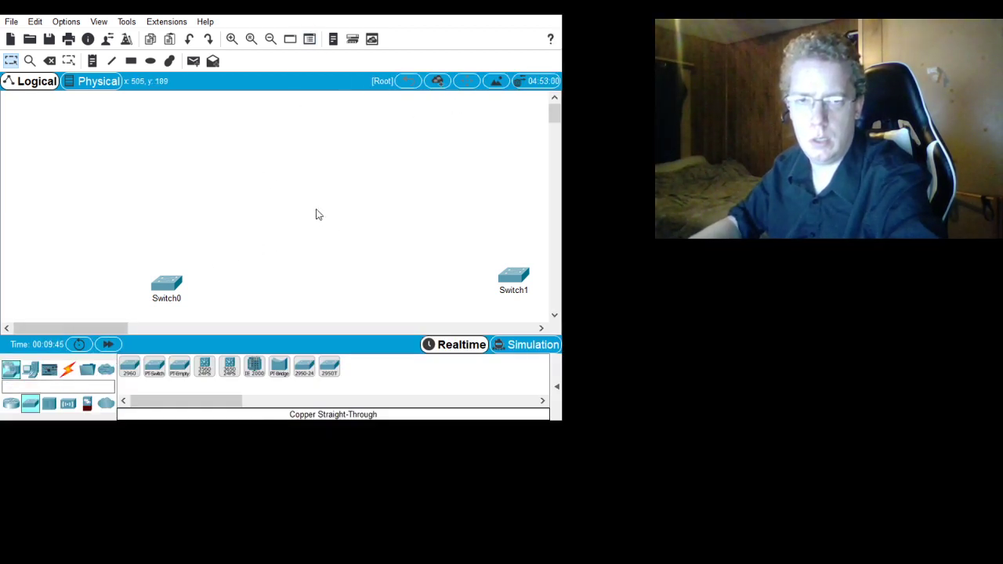
mouse_move(553, 117)
left_mouse_down()
mouse_move(554, 171)
mouse_move(554, 125)
left_mouse_up()
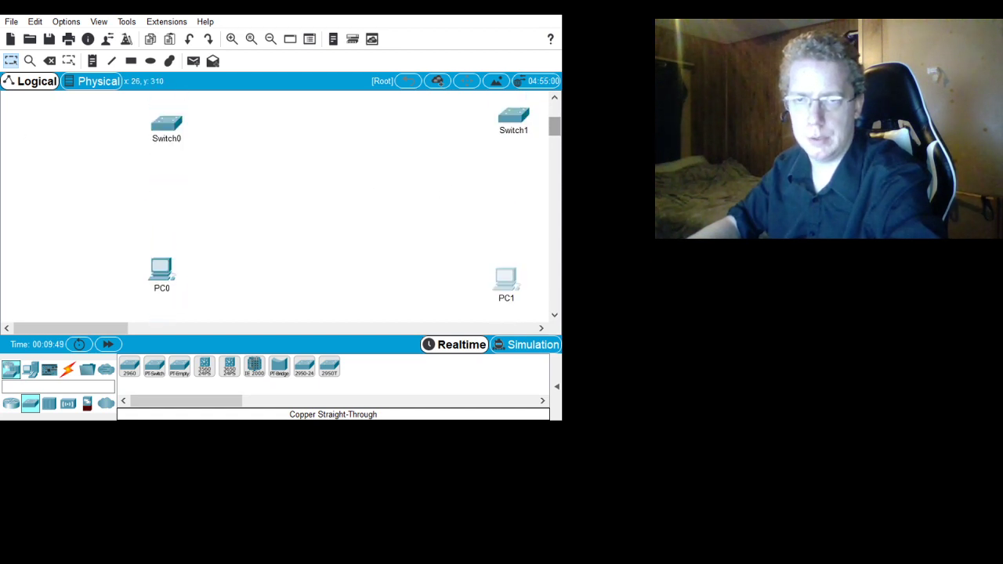
left_click(69, 369)
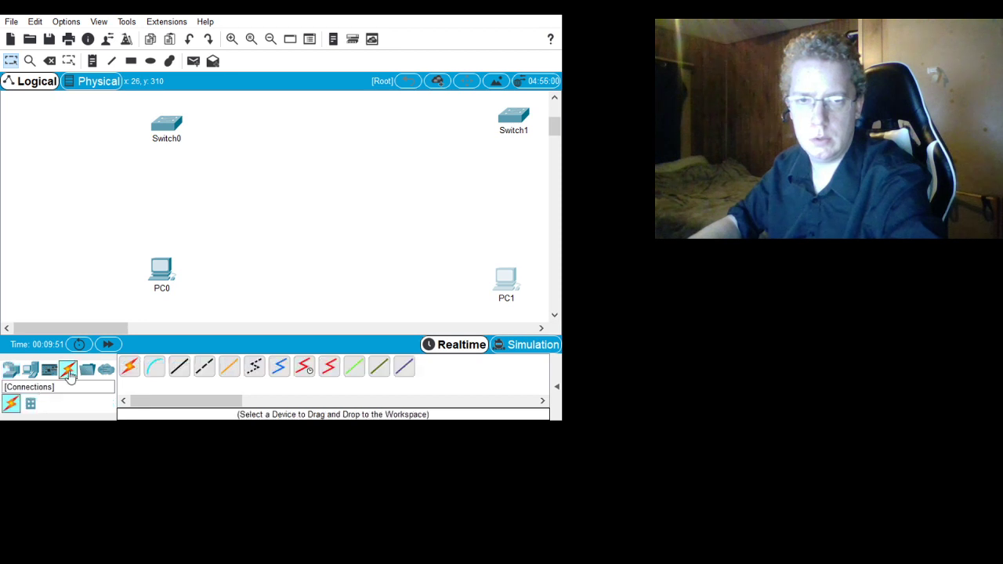
left_click(177, 372)
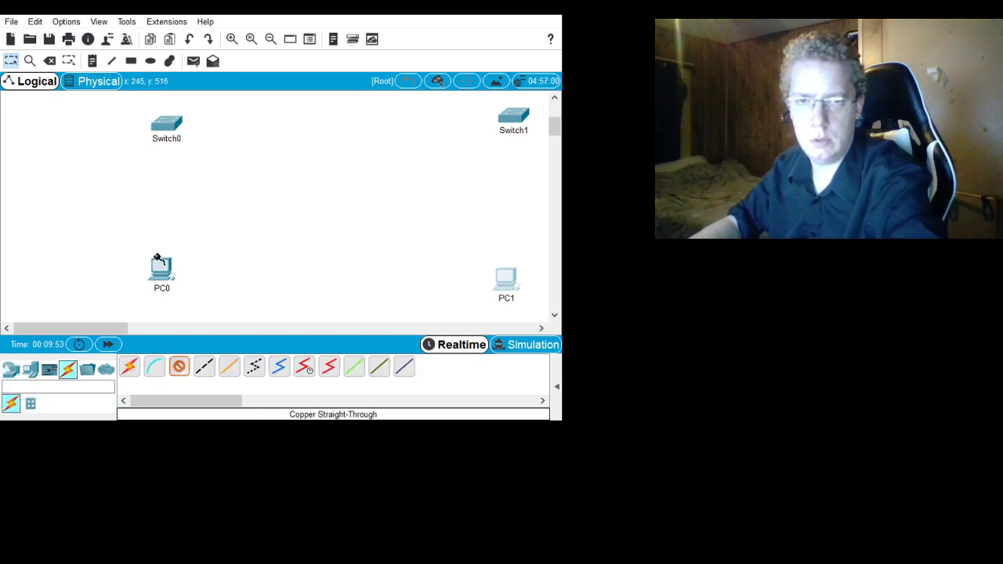
left_click(163, 270)
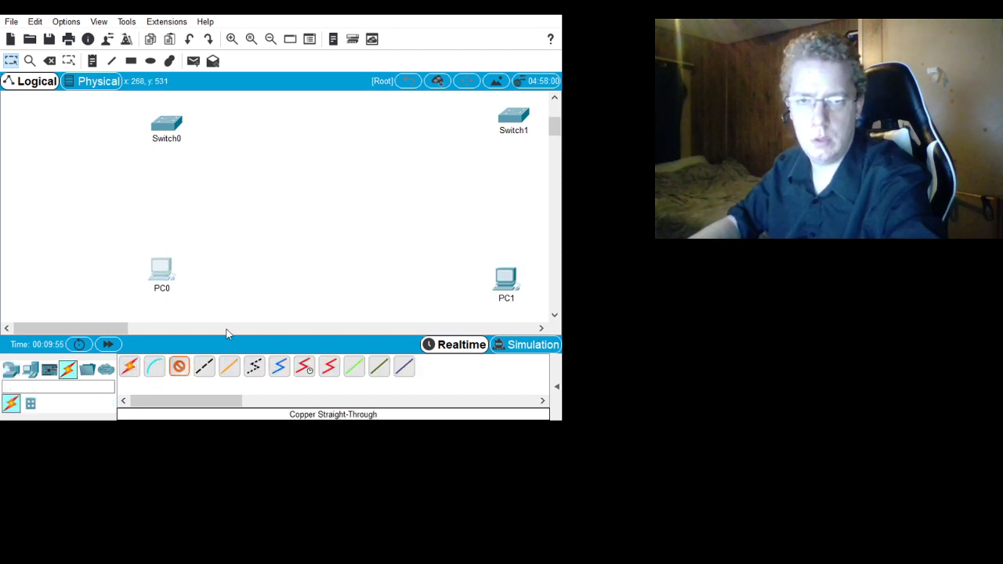
left_click(162, 130)
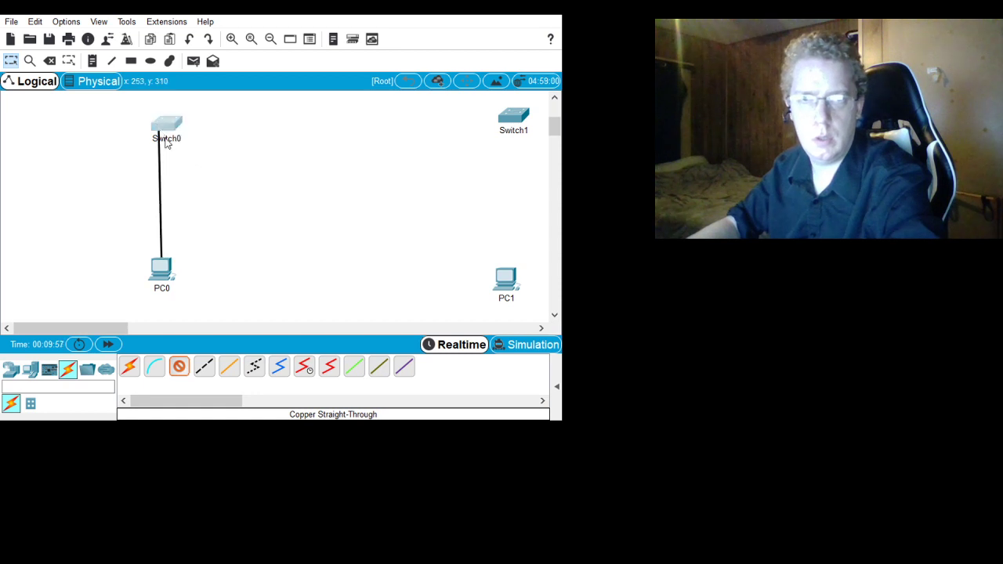
left_click(215, 224)
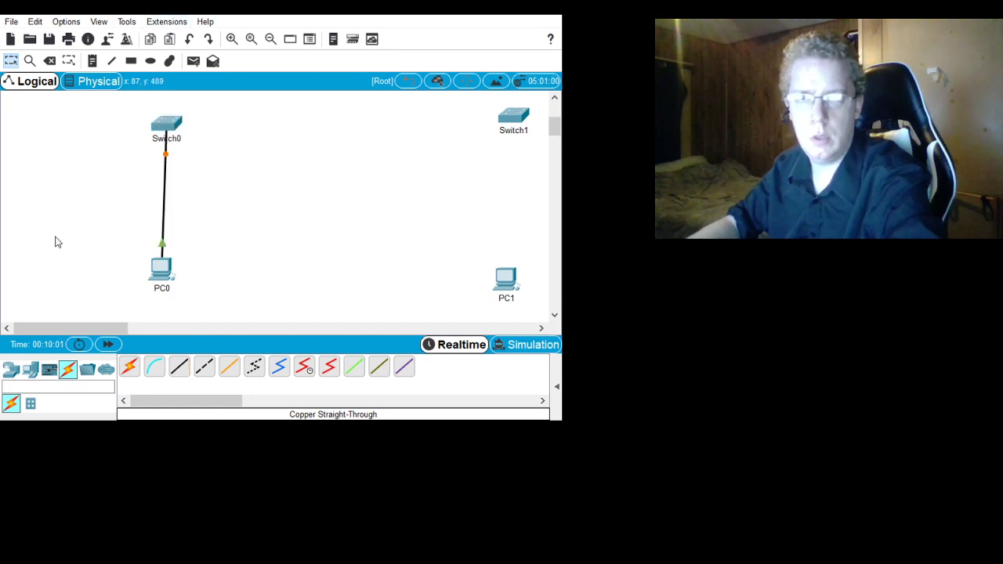
- Link Switch0 to Switch1 with a Copper Straight-Through cable
left_click(179, 366)
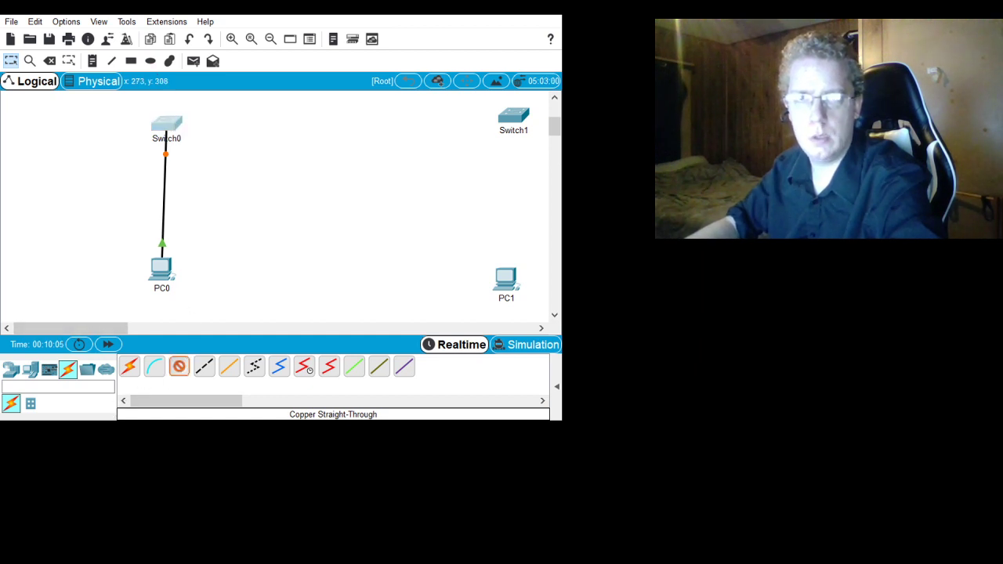
left_click(166, 124)
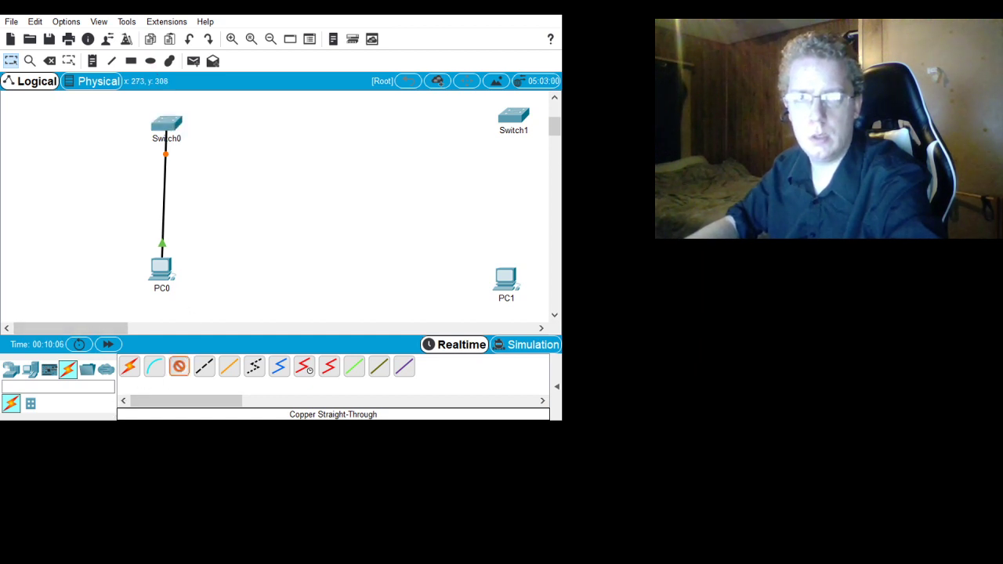
left_click(515, 117)
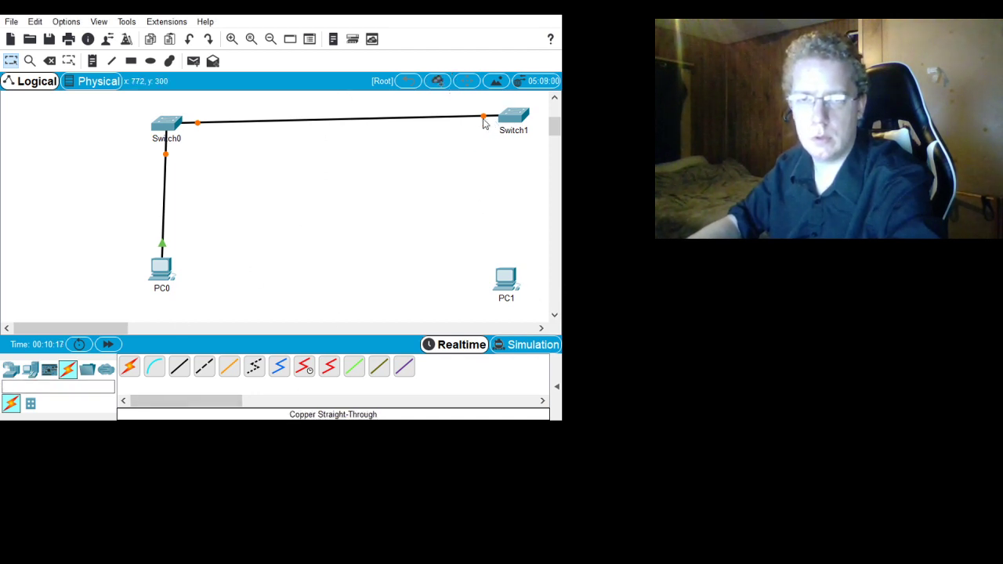
left_click_drag(483, 122, 508, 124)
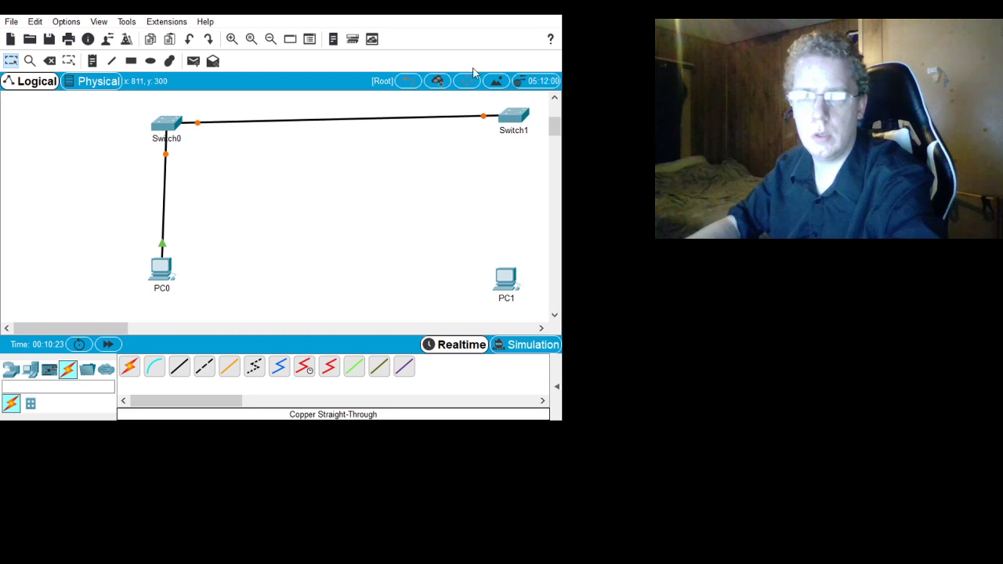
- Connect Switch1 to PC1 with a Copper Straight-Through cable
left_click(181, 367)
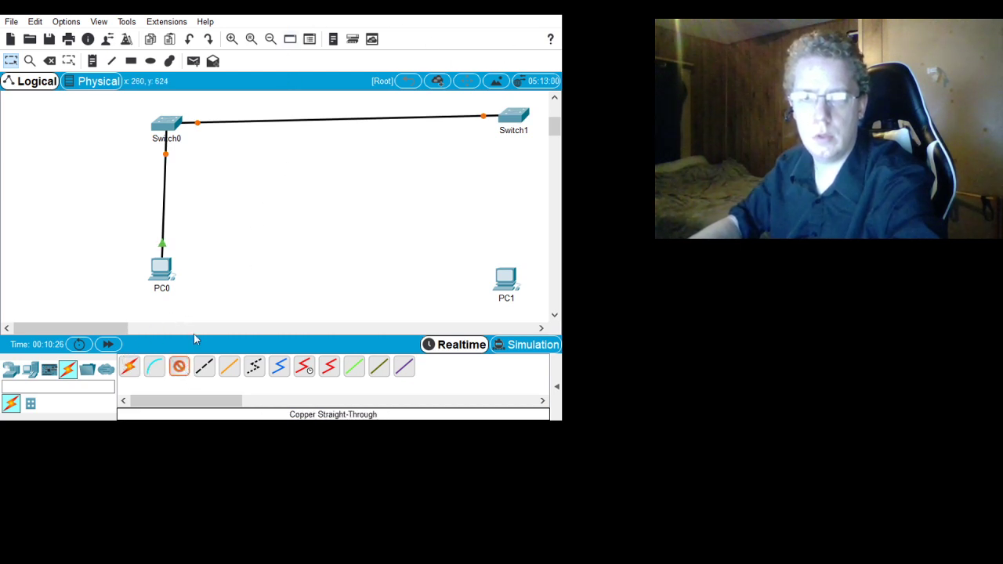
left_click(513, 117)
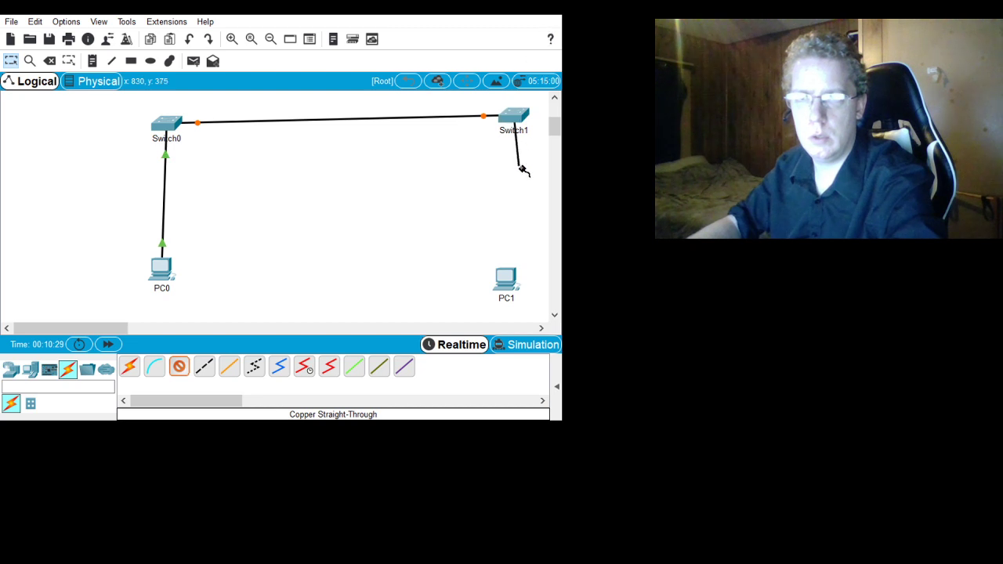
left_click(511, 279)
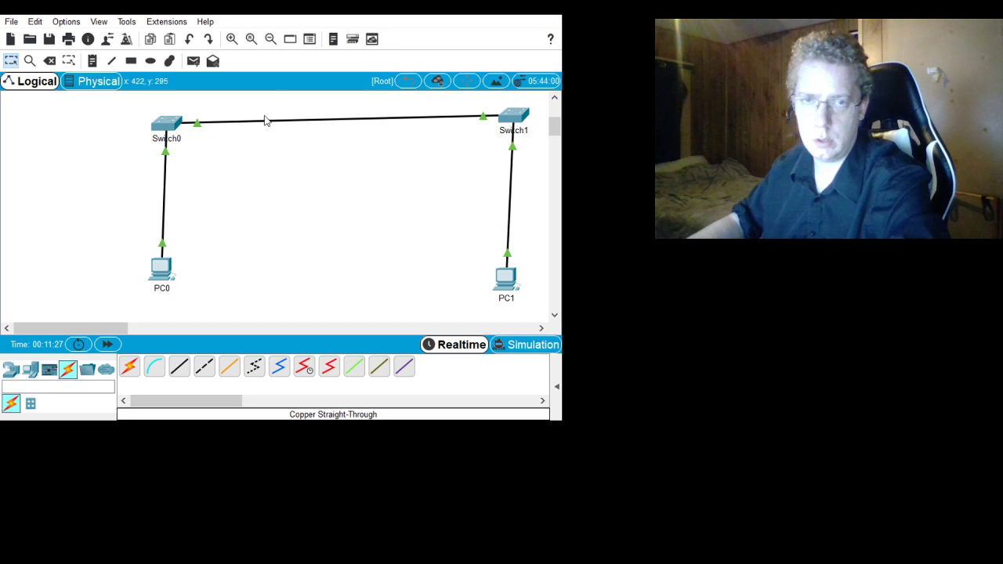
- Open the command line interface of Switch0 and enter privileged EXEC mode with en
left_click(166, 126)
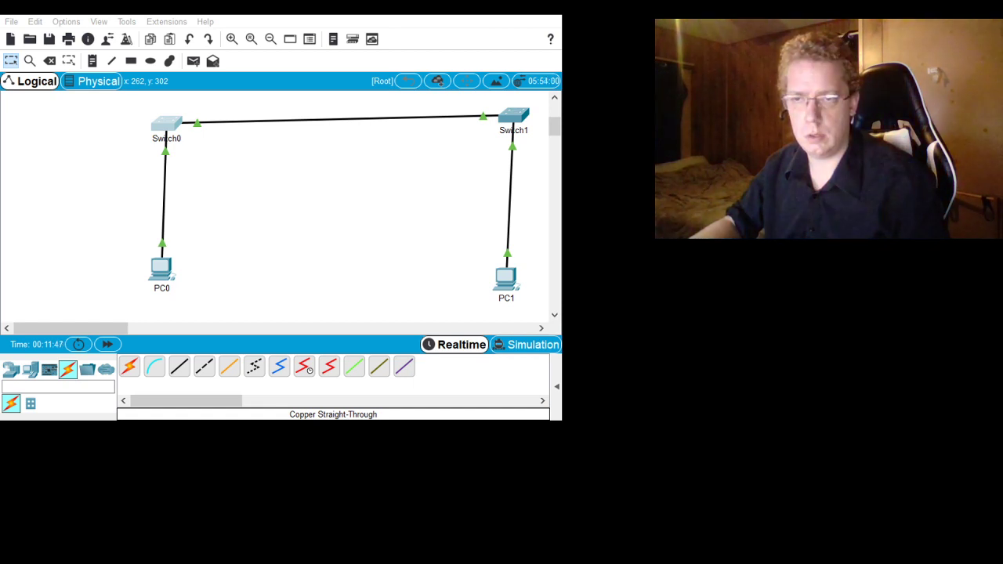
left_click(514, 180)
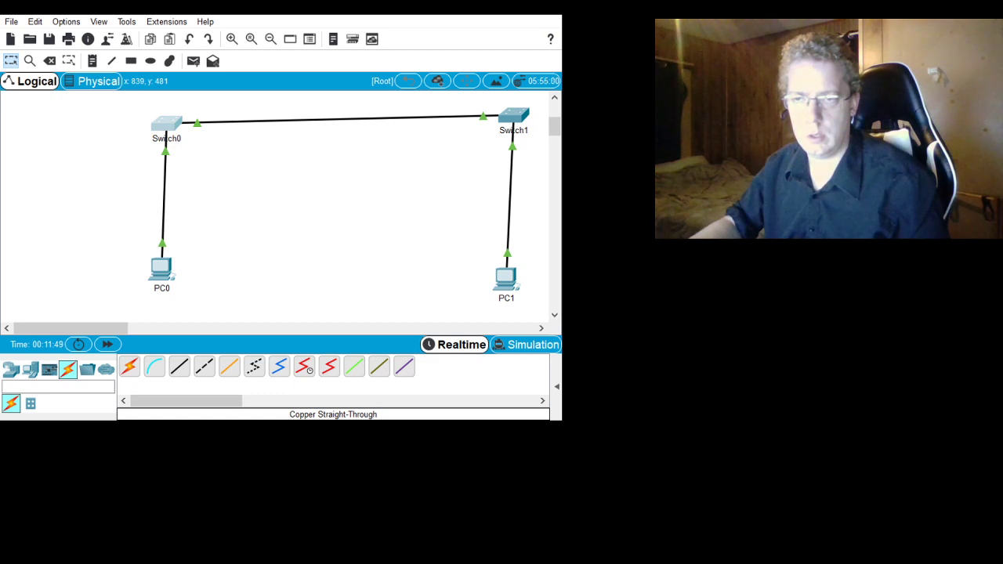
left_click(518, 280)
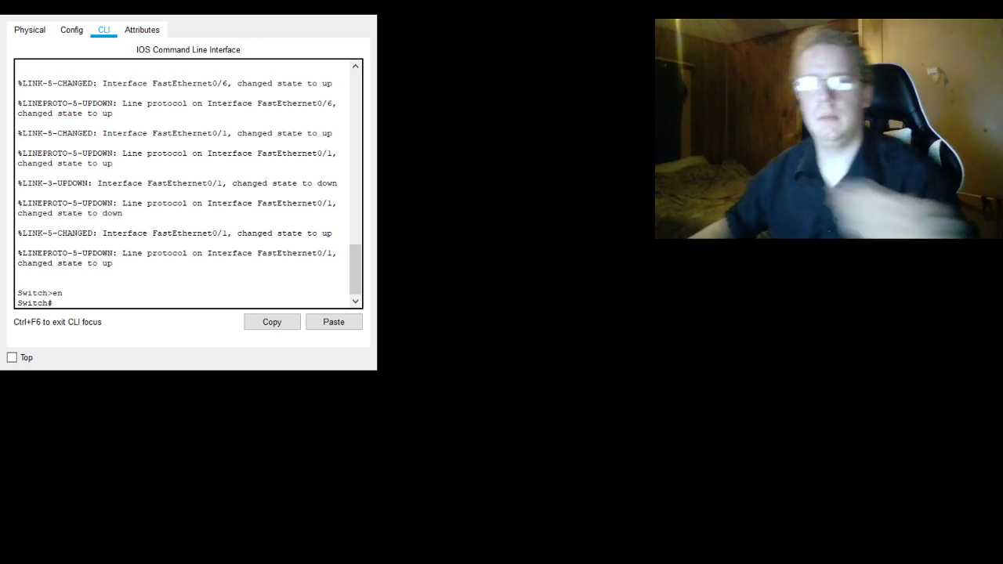
- Try to enter console line configuration with line con 0 directly from privileged EXEC mode
left_click(108, 293)
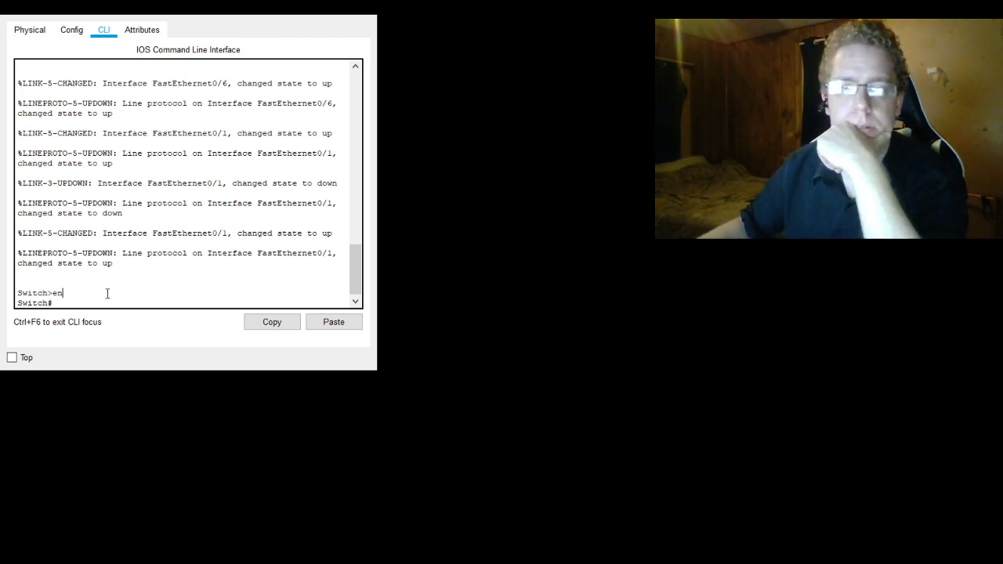
type("li")
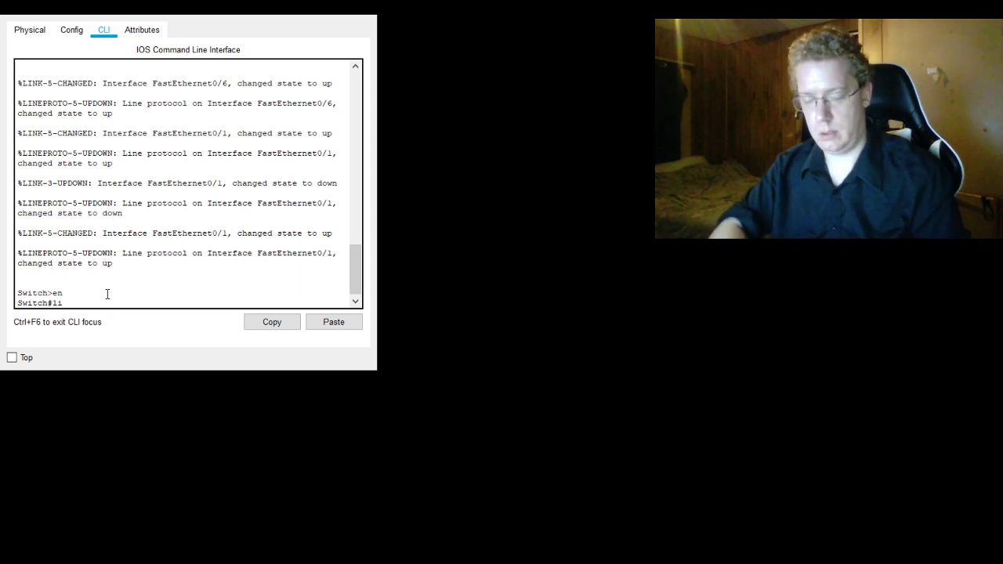
type("ne con")
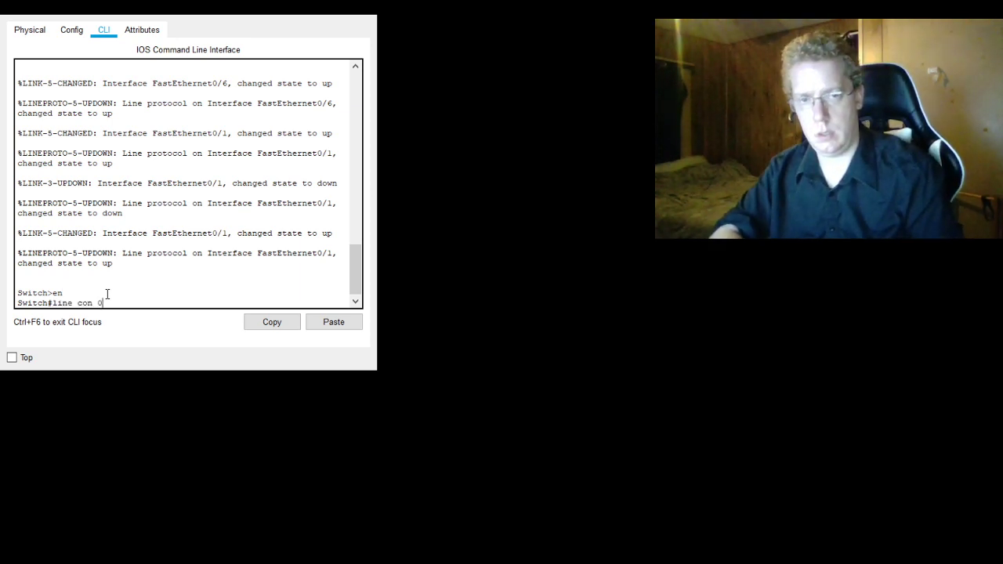
type(" 0")
key("Return")
key("Up")
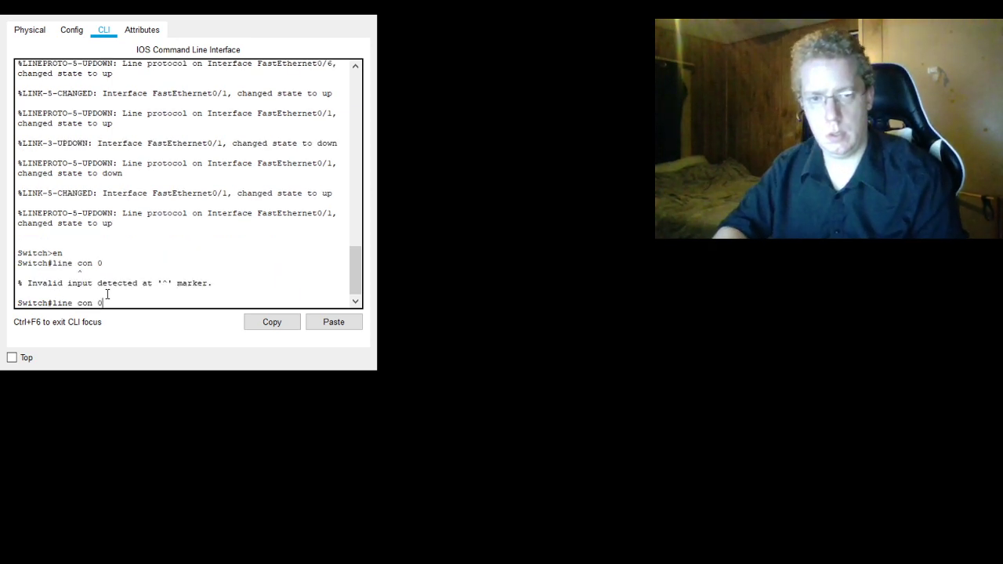
key("Return")
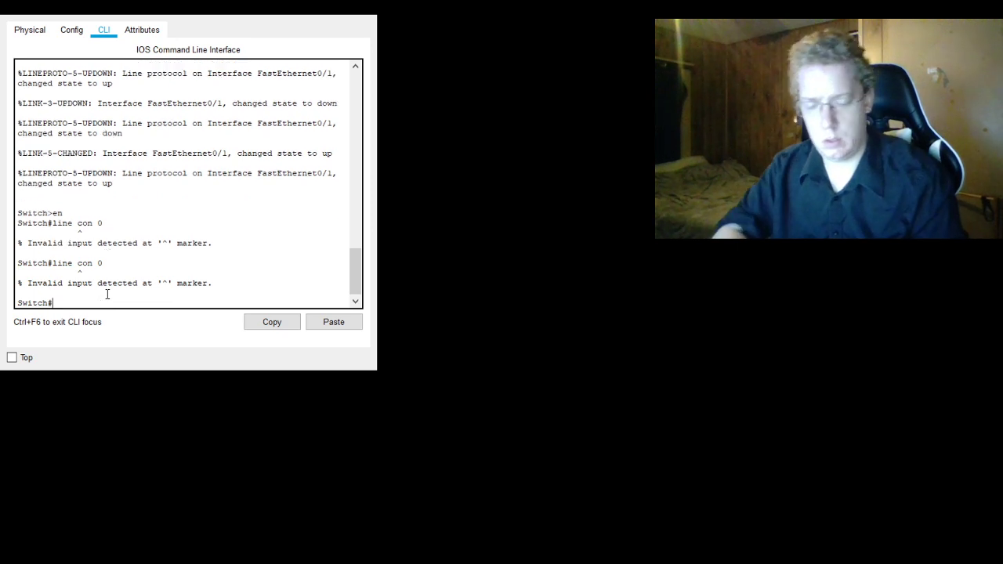
- Enter global configuration mode with conf t and set the login password for line con 0
type("conf t")
key("Return")
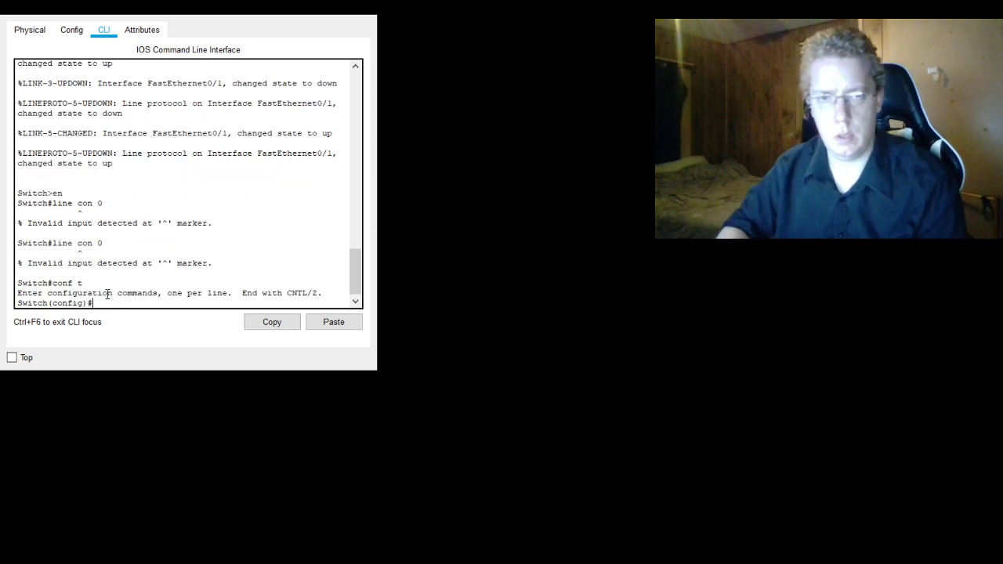
type("line con")
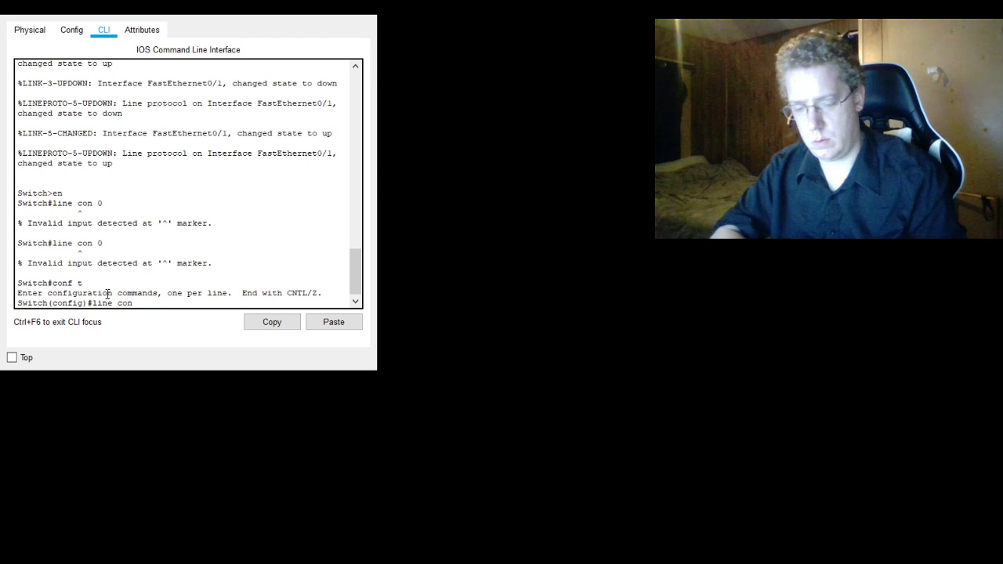
type(" 0")
key("Return")
type("pas")
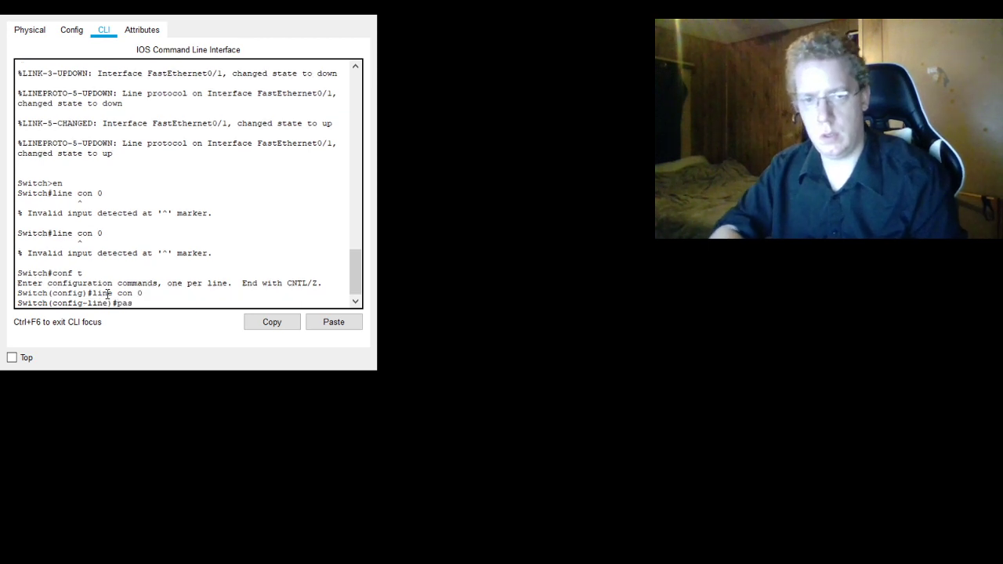
type("sword cisco")
key("Return")
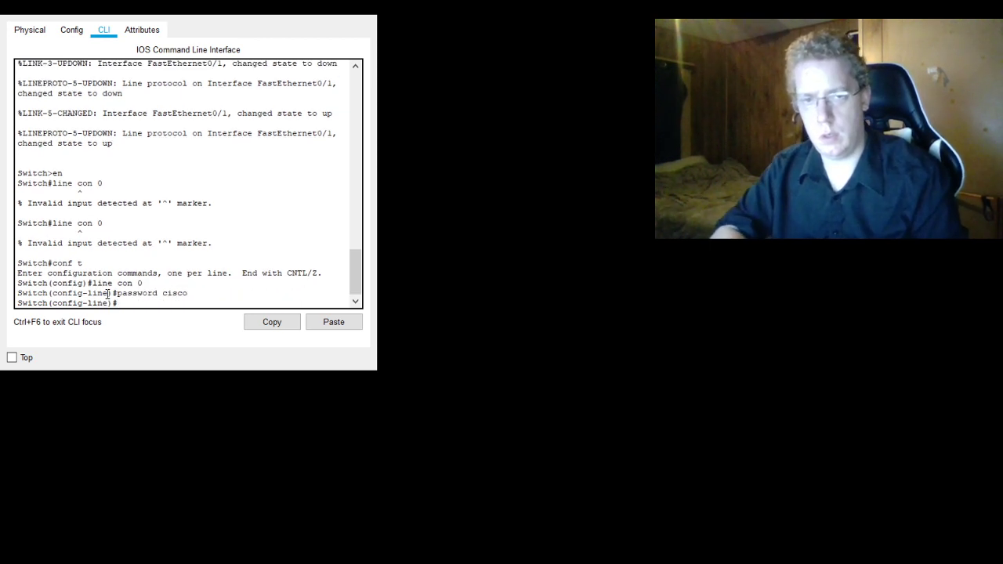
- Switch to line vty 0 15 and set the password for the virtual terminal lines
type("line v")
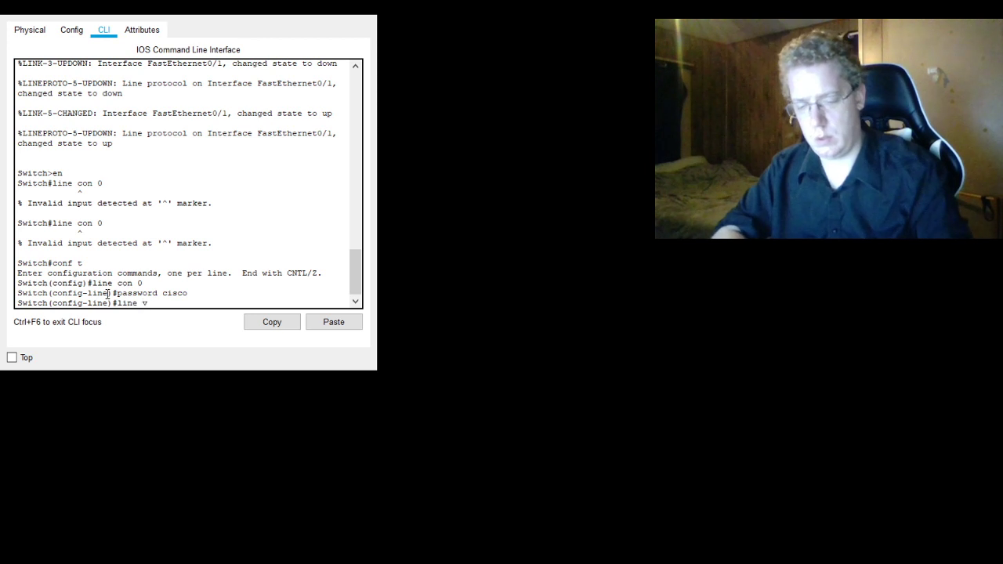
type("ty 0 1")
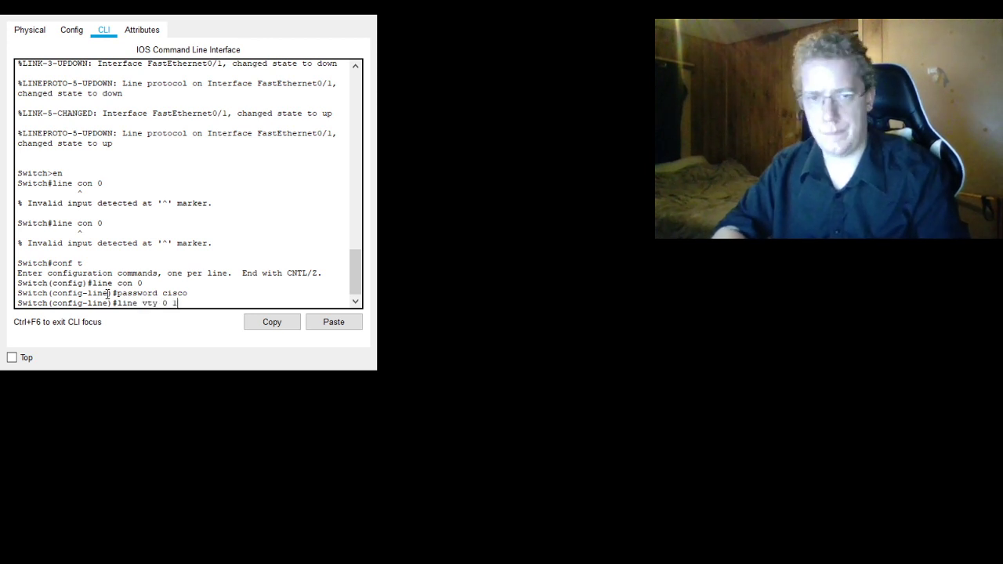
type("5")
key("Return")
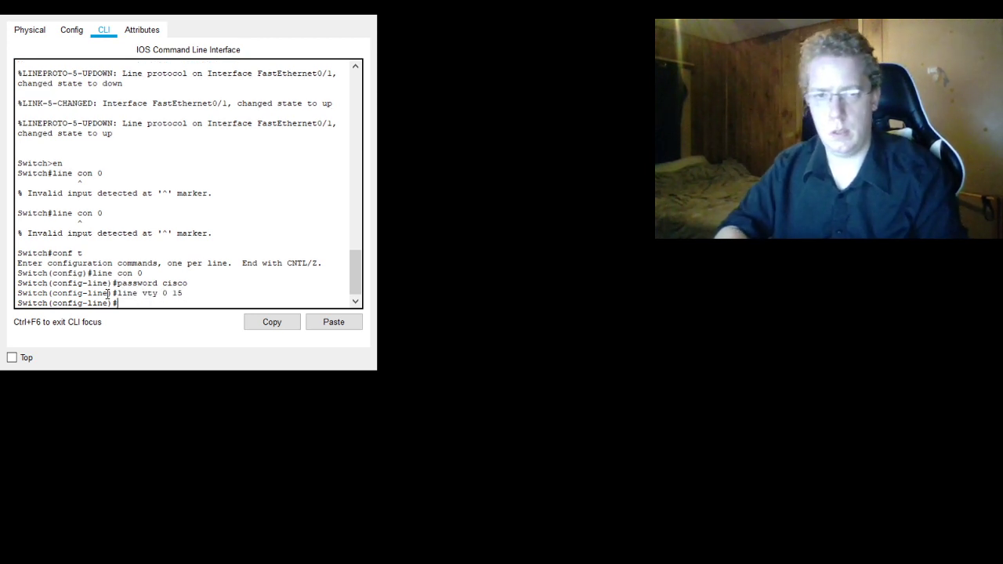
type("password cisco")
key("Return")
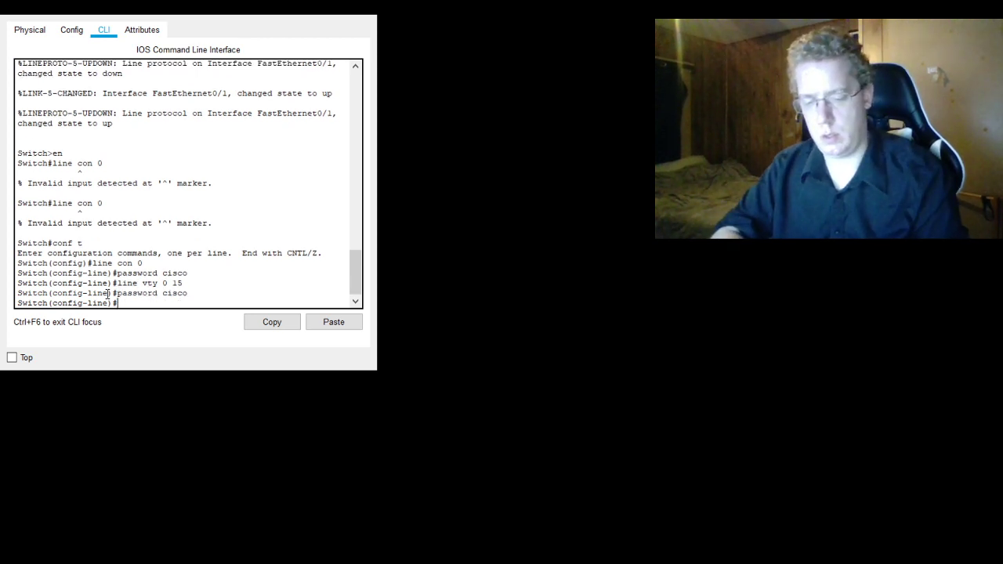
- Set the switch's enable password for privileged access
type("enable pass")
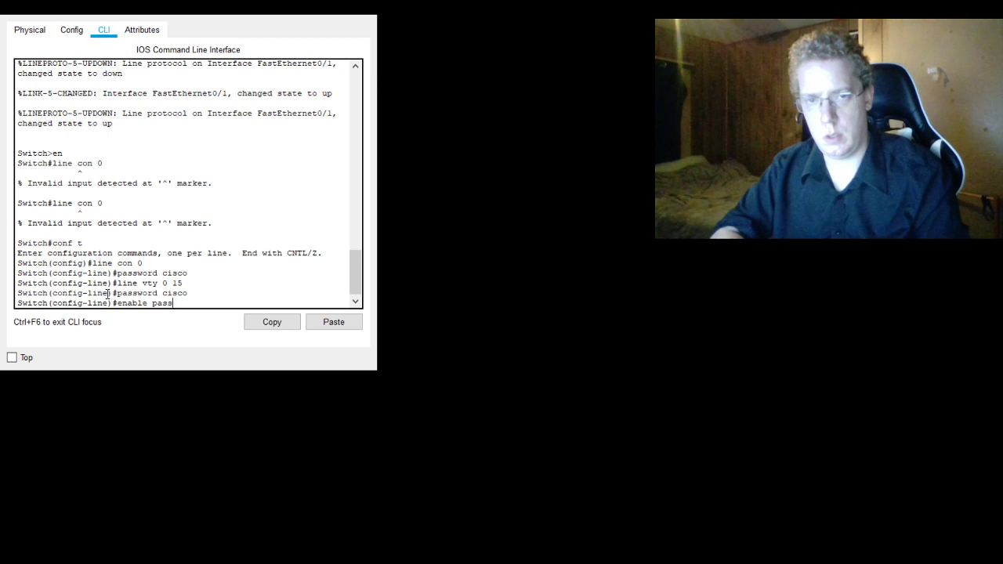
type("word cl")
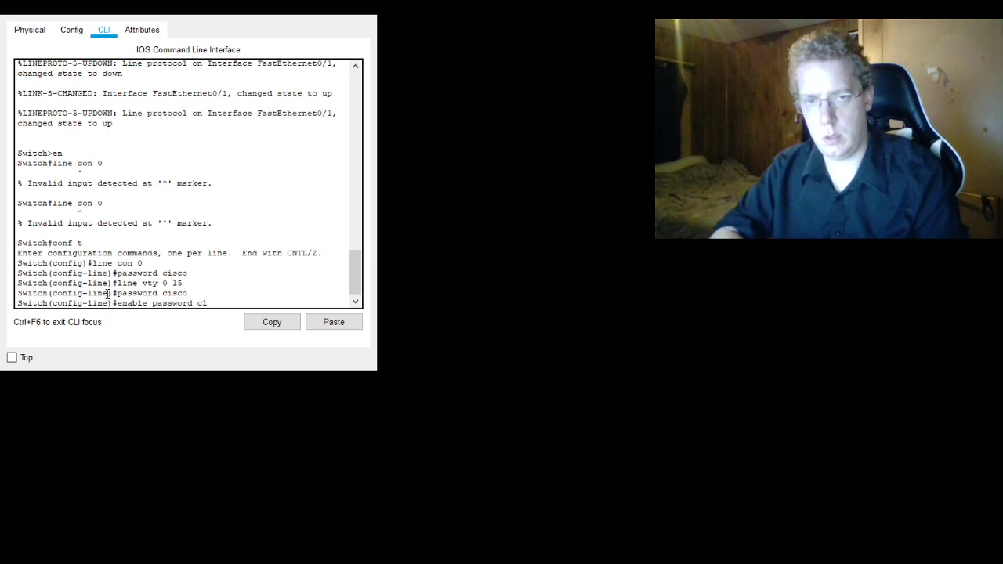
type("ass")
key("Return")
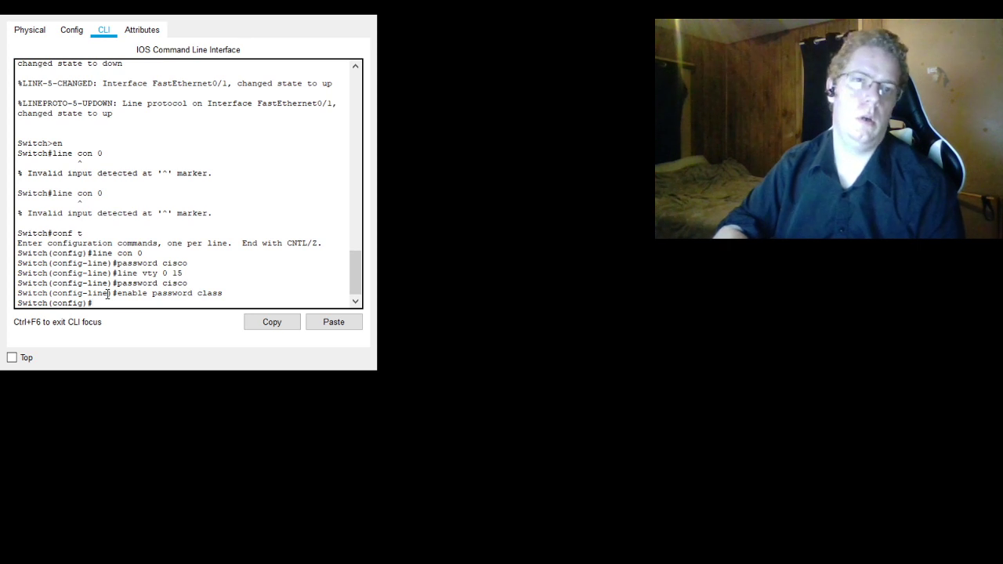
- Set the switch's hostname to S1 from global configuration mode
type("ho")
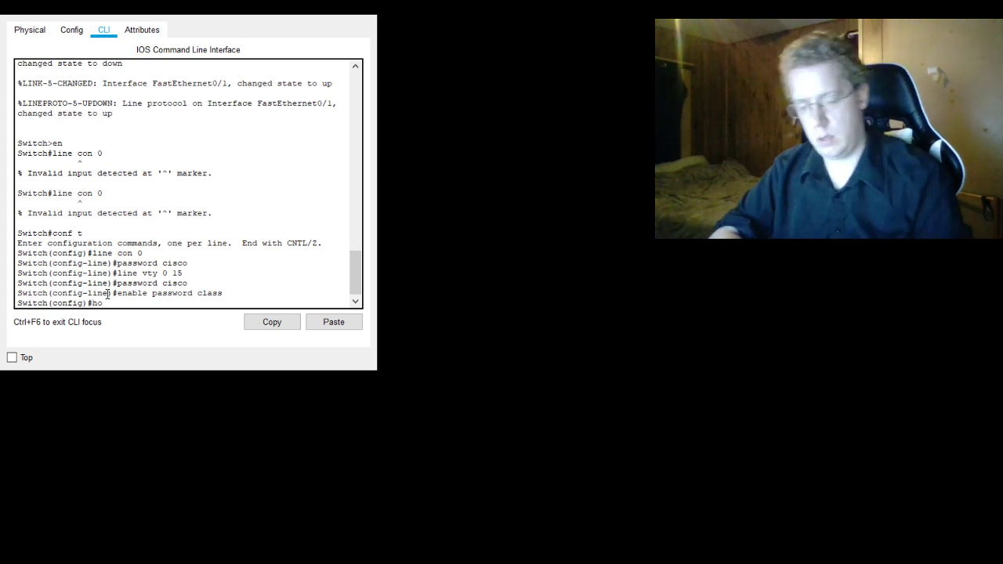
type("stname")
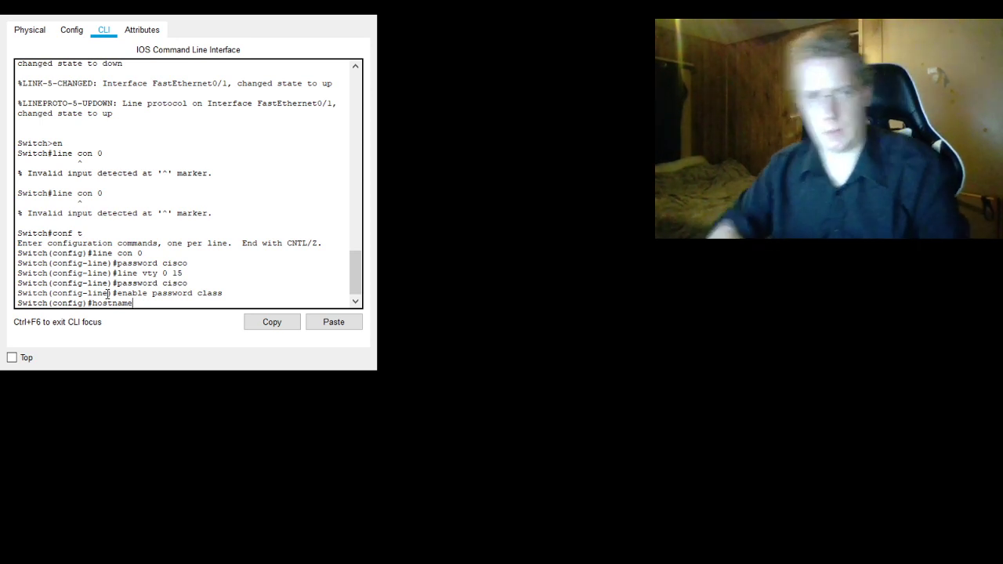
type("S1")
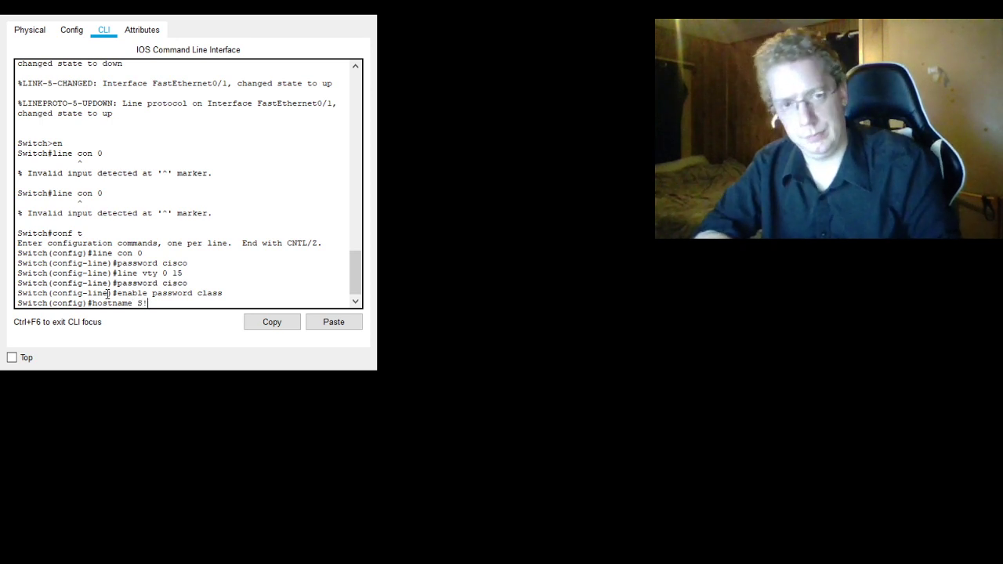
key("Return")
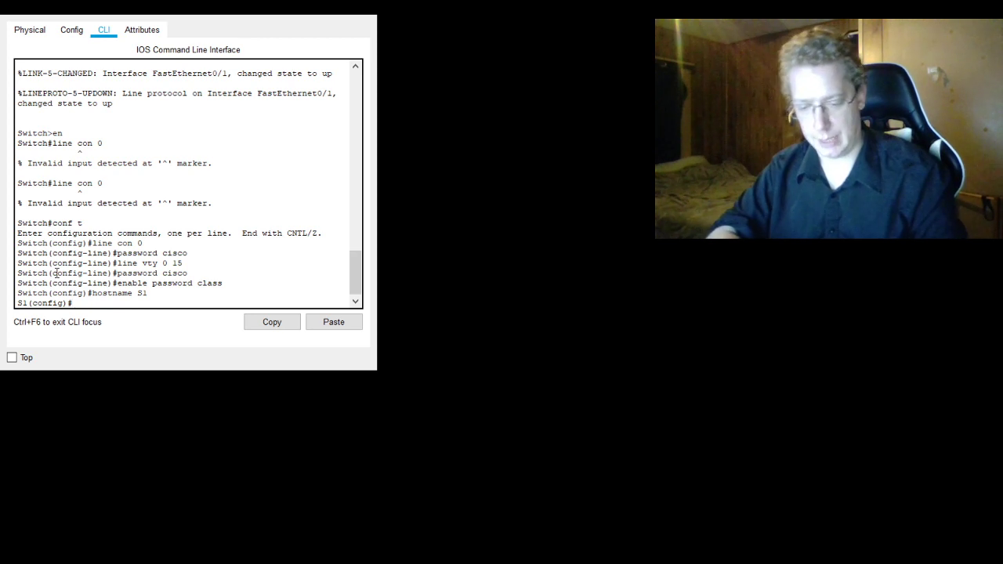
- Try to assign 192.168.1.11 255.255.255.0 to VLAN 1 directly within the int vlan 1 command
type("int vlan 1")
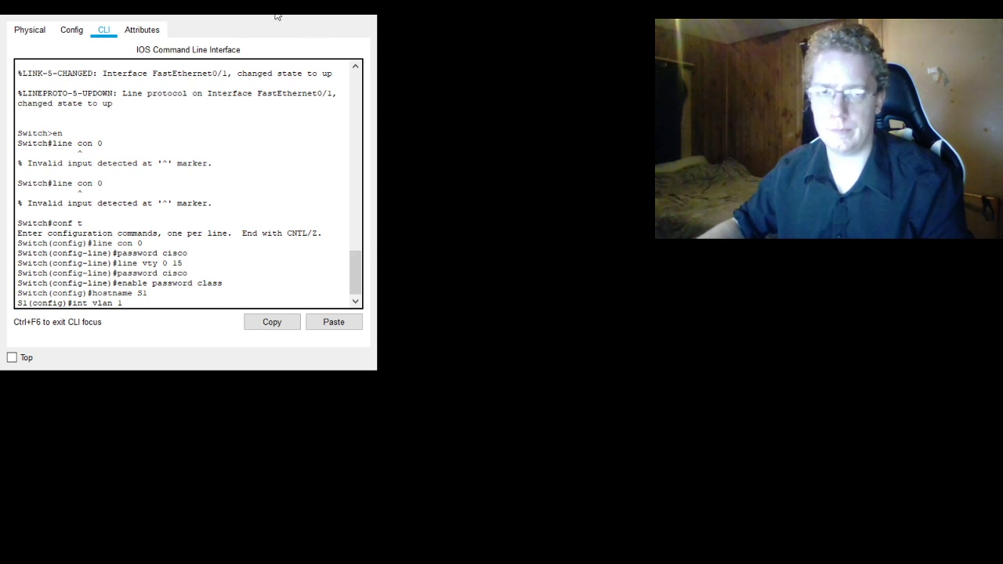
left_click_drag(201, 6, 199, 12)
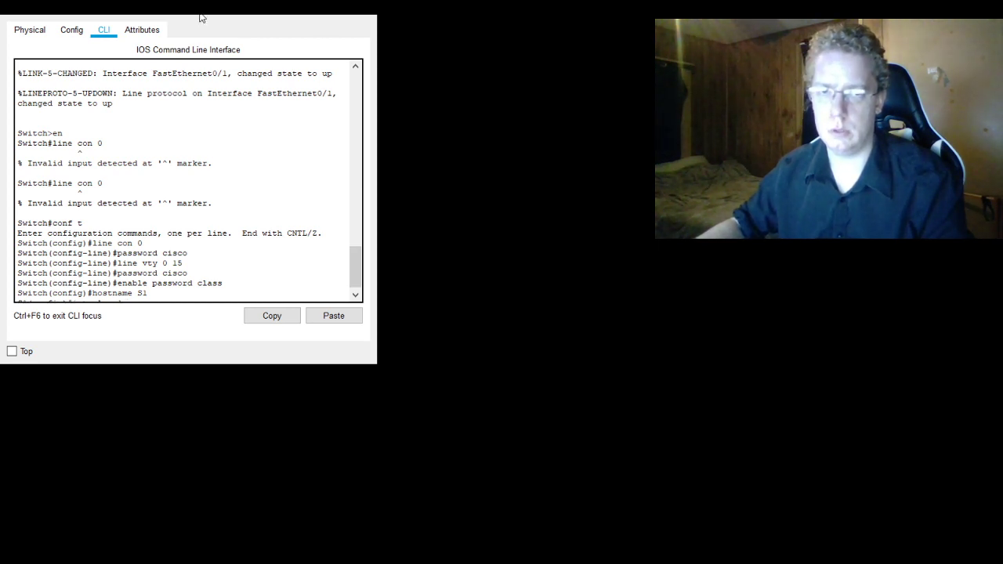
scroll(230, 147, "down", 1)
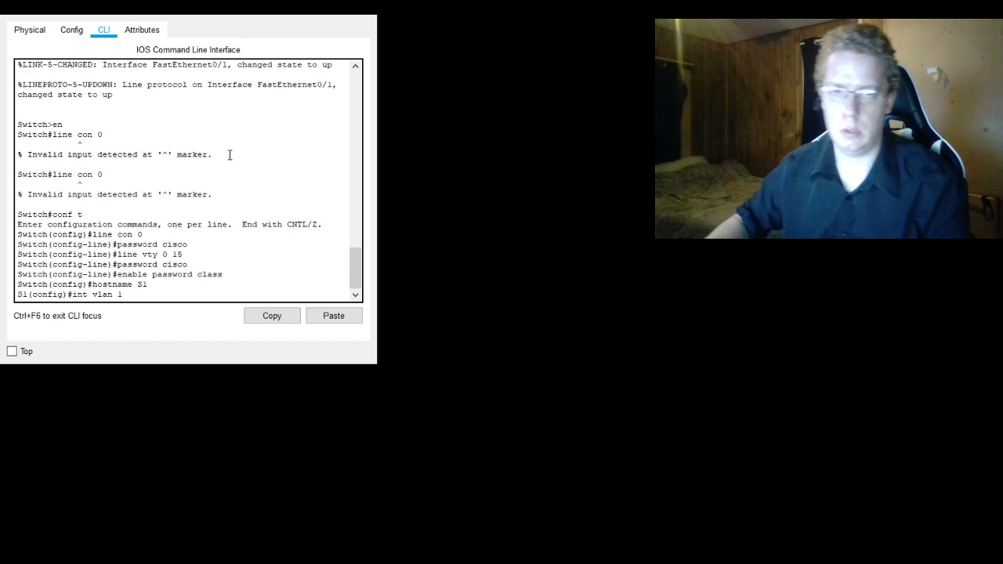
type("192.1")
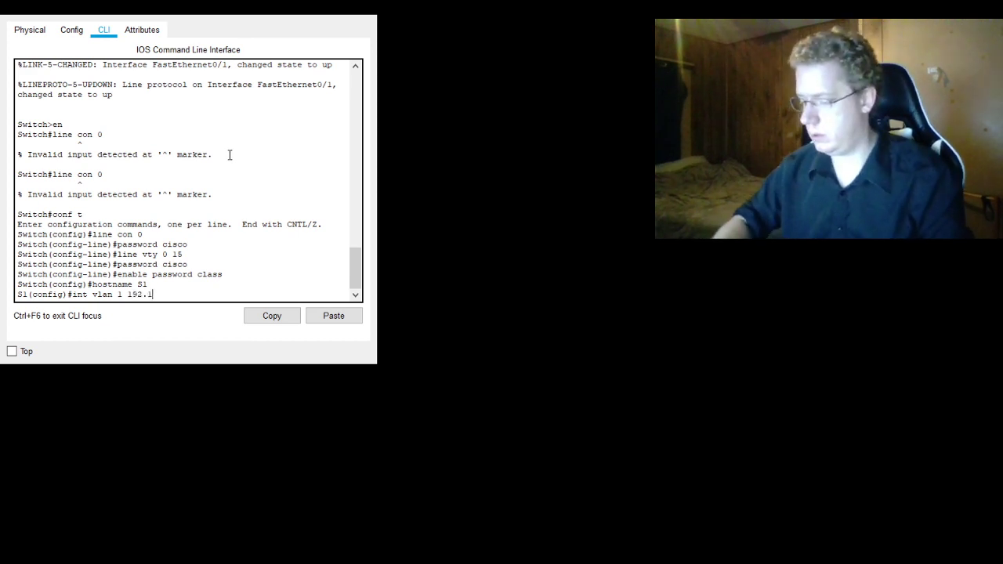
type("68.1.11")
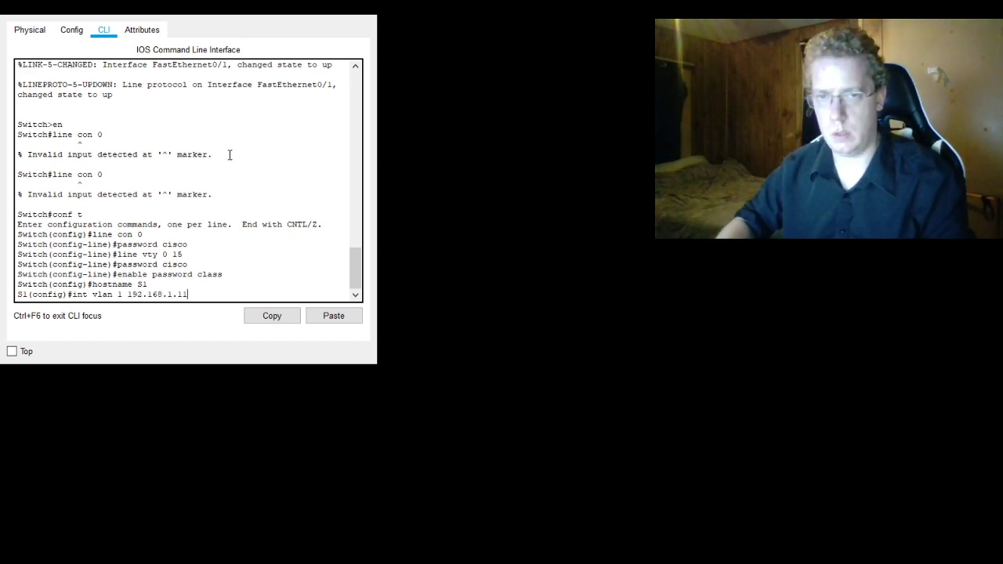
type(" 255.255.255.0")
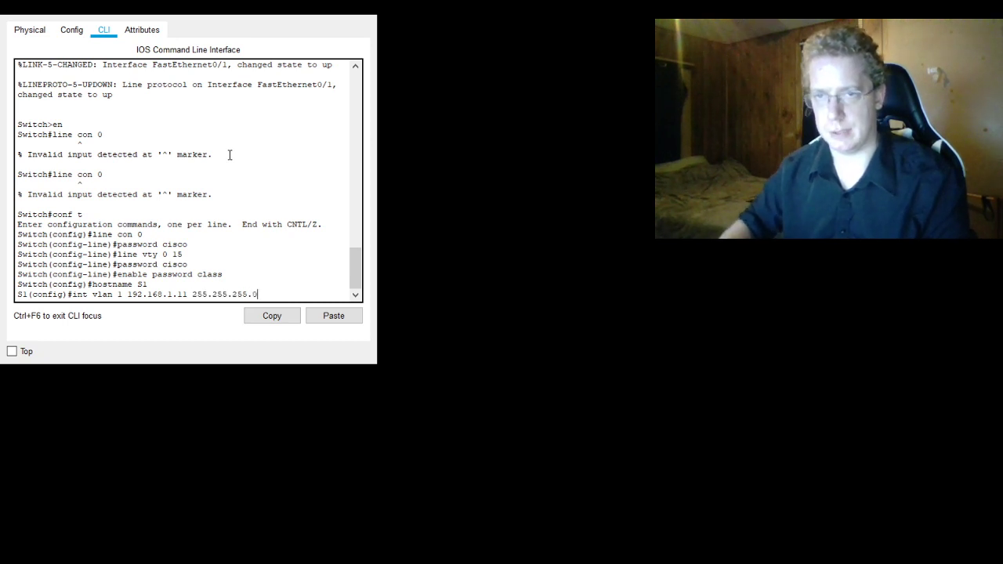
key("Return")
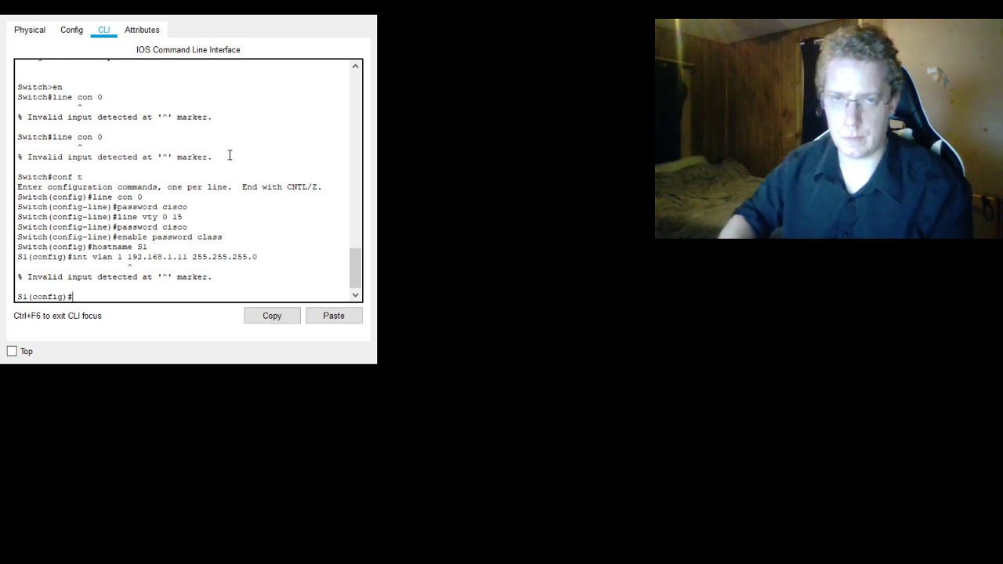
- Enter interface configuration mode for VLAN 1 with int vlan 1 alone
key("Up")
key("BackSpace")
key("BackSpace")
key("BackSpace")
key("BackSpace")
key("BackSpace")
key("BackSpace")
key("BackSpace")
key("BackSpace")
key("BackSpace")
key("BackSpace")
key("BackSpace")
key("BackSpace")
key("BackSpace")
key("BackSpace")
key("BackSpace")
key("BackSpace")
key("BackSpace")
key("BackSpace")
key("BackSpace")
key("BackSpace")
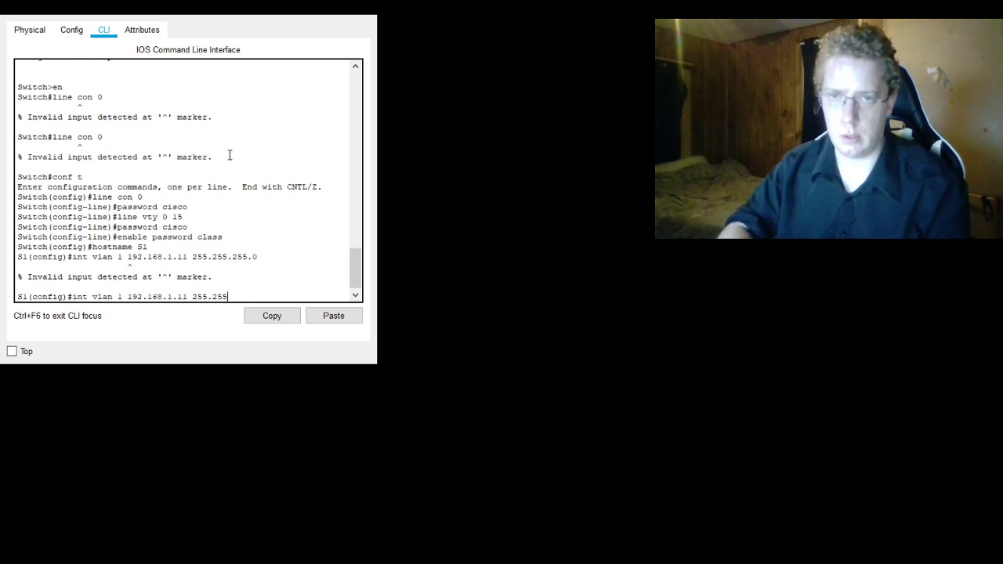
key("Return")
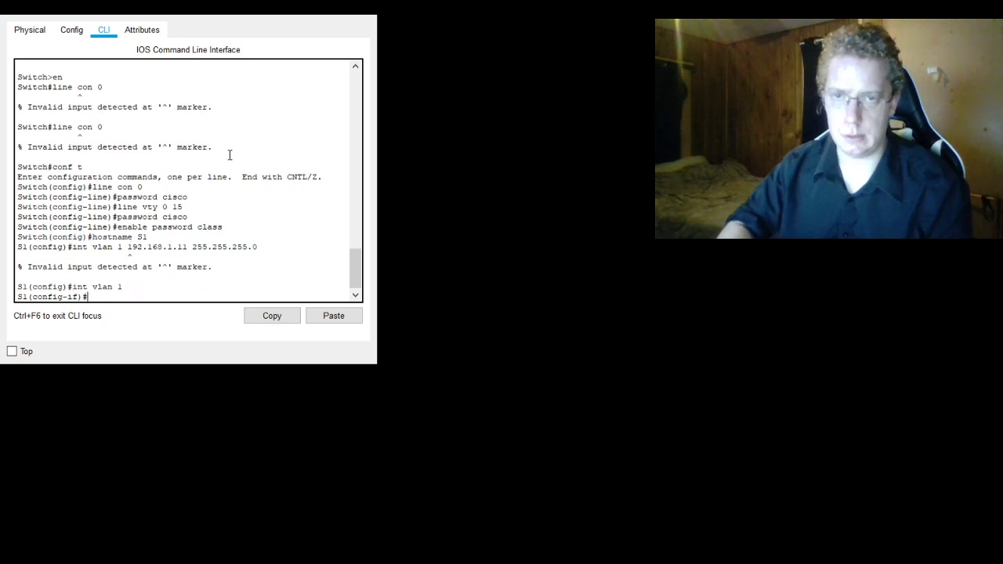
- Assign IP address 192.168.1.11 with subnet mask 255.255.255.0 to the VLAN 1 interface
key("Up")
key("Up")
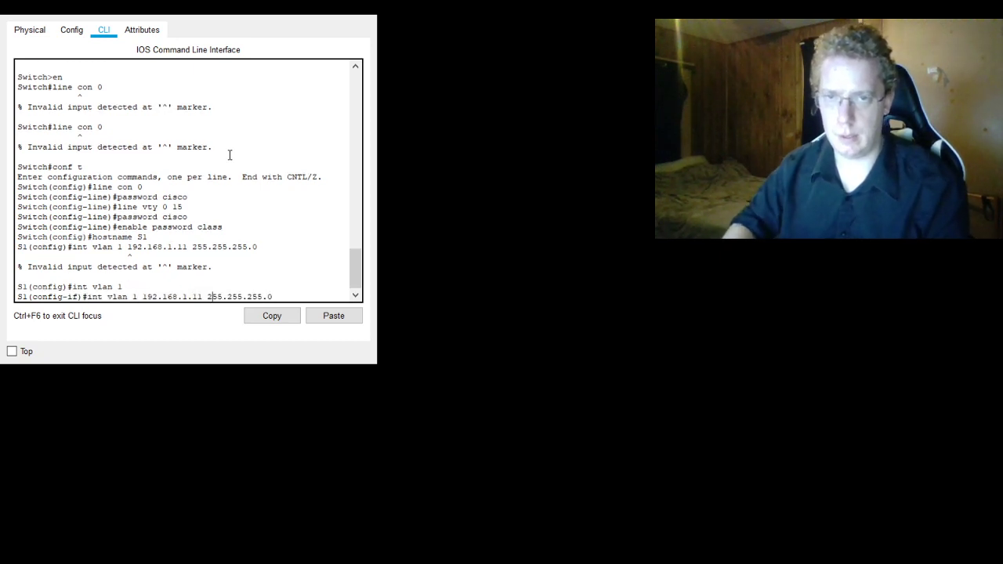
key("Left")
key("Left")
key("Left")
key("Left")
key("Left")
key("Left")
key("Left")
key("Left")
key("Left")
key("Left")
key("Left")
key("Left")
key("Left")
key("Left")
key("Left")
key("Left")
key("Left")
key("Left")
key("Left")
key("Left")
key("BackSpace")
key("BackSpace")
key("BackSpace")
key("BackSpace")
key("BackSpace")
key("BackSpace")
key("BackSpace")
key("BackSpace")
key("BackSpace")
key("BackSpace")
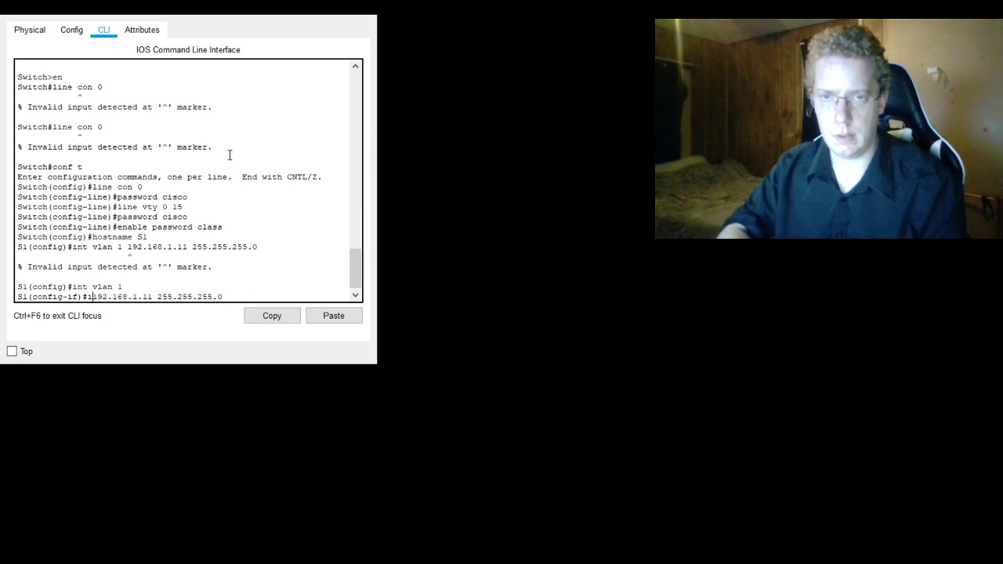
type("p addre")
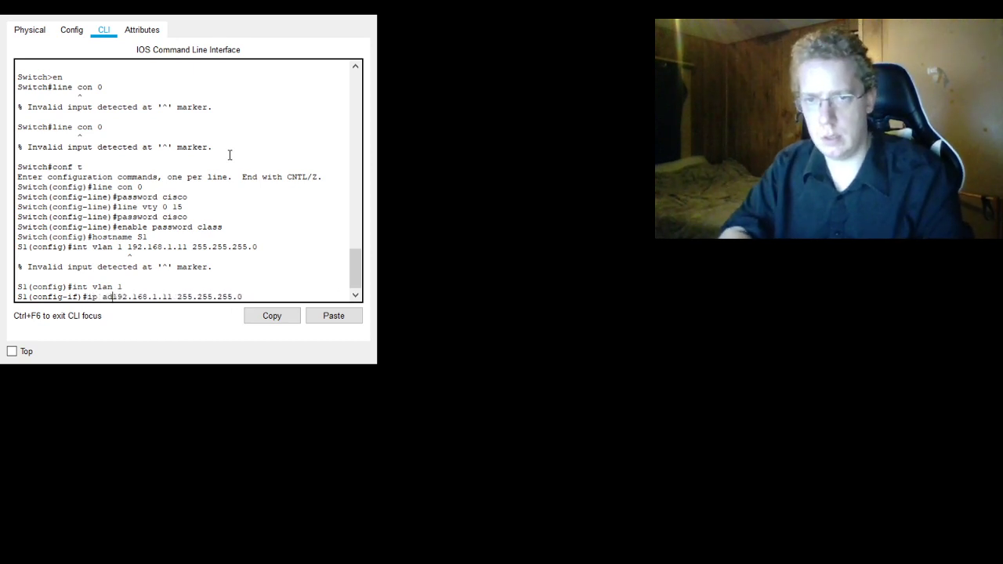
type("ss")
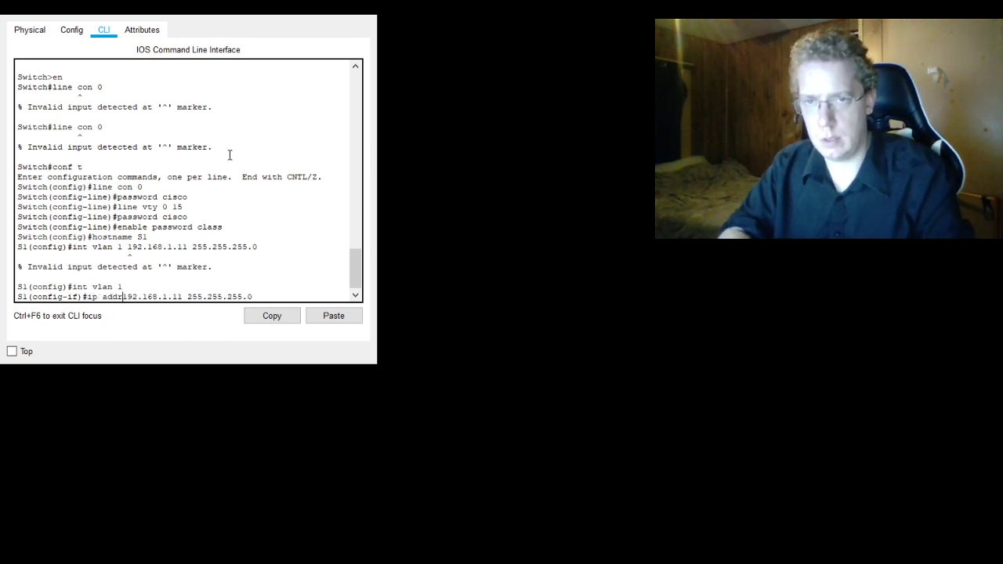
key("Return")
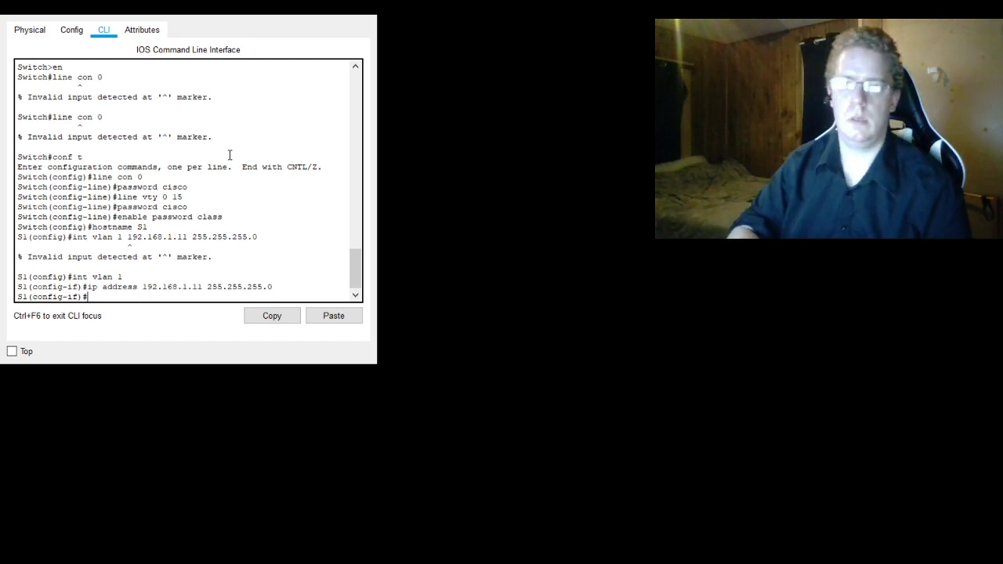
- Bring up the VLAN 1 interface with no shut and exit to global configuration mode
type("no shut")
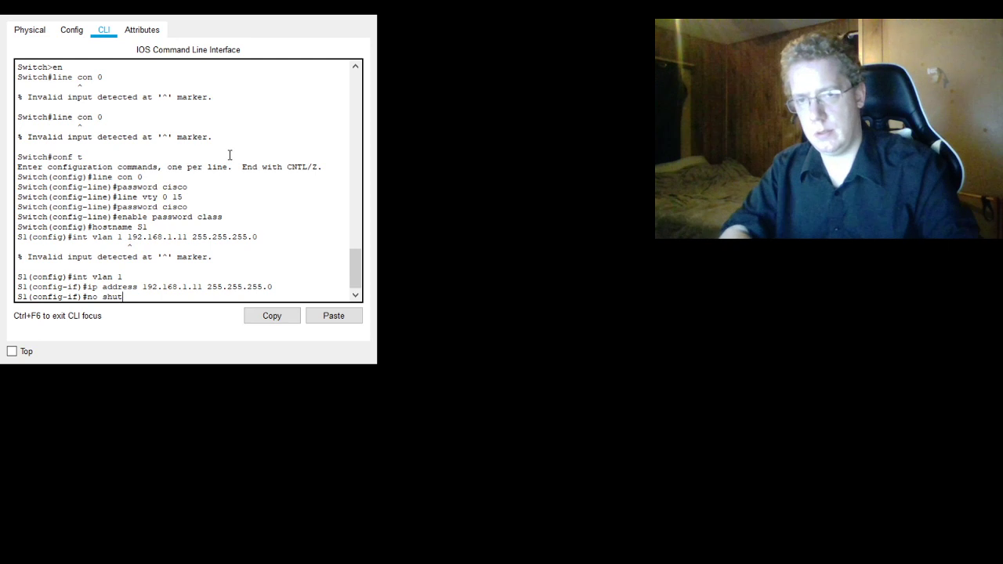
key("Return")
key("Return")
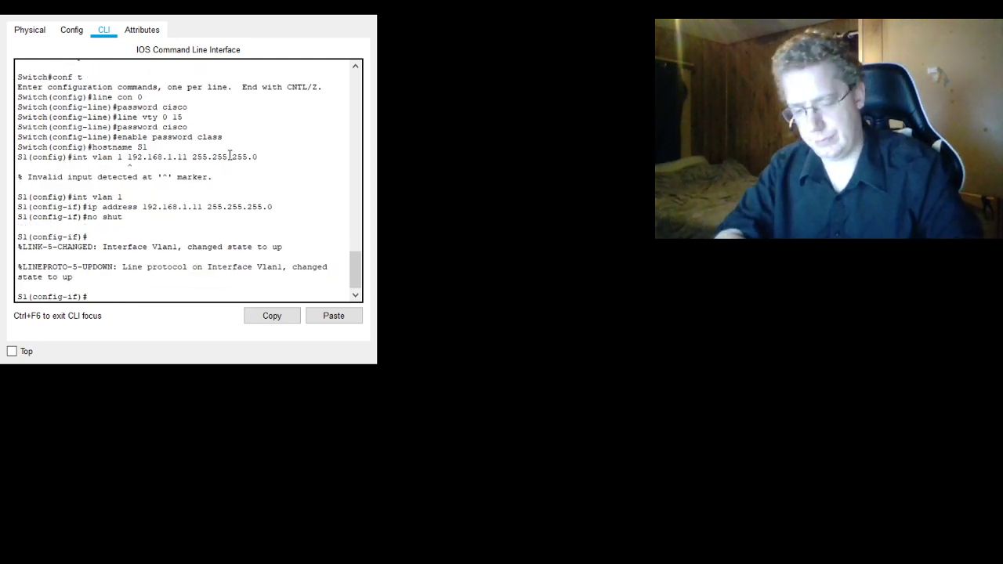
type("exit")
key("Return")
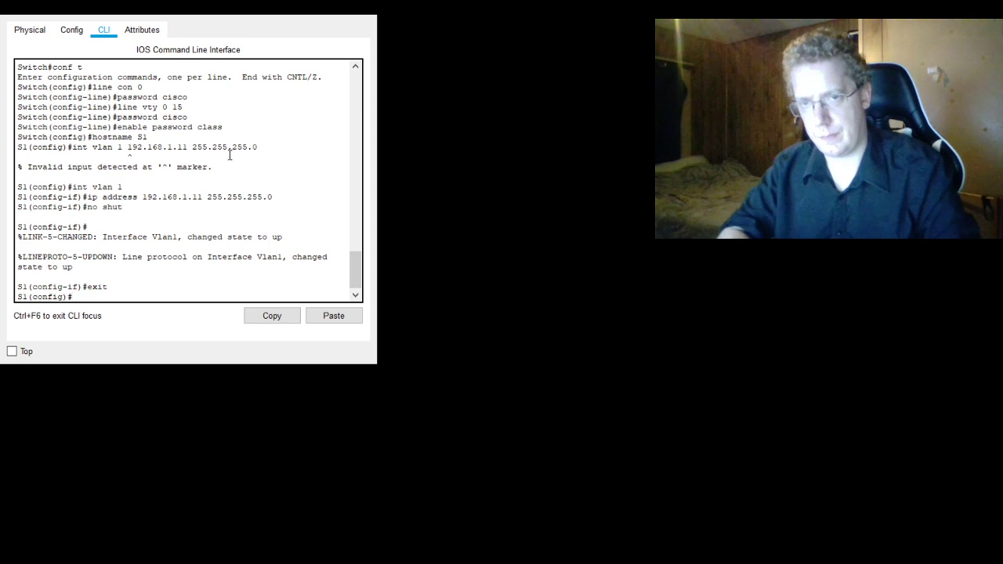
- Save the running configuration with do copy run start, accepting the default startup-config destination filename
type("ex")
key("BackSpace")
key("BackSpace")
type("do copy run")
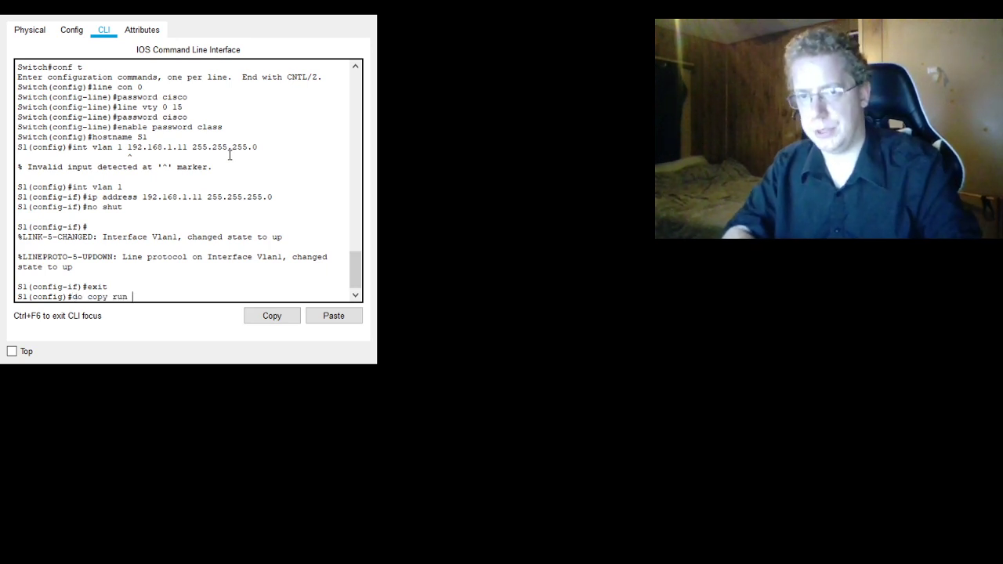
type(" stqrtu")
key("BackSpace")
key("BackSpace")
key("BackSpace")
type("a")
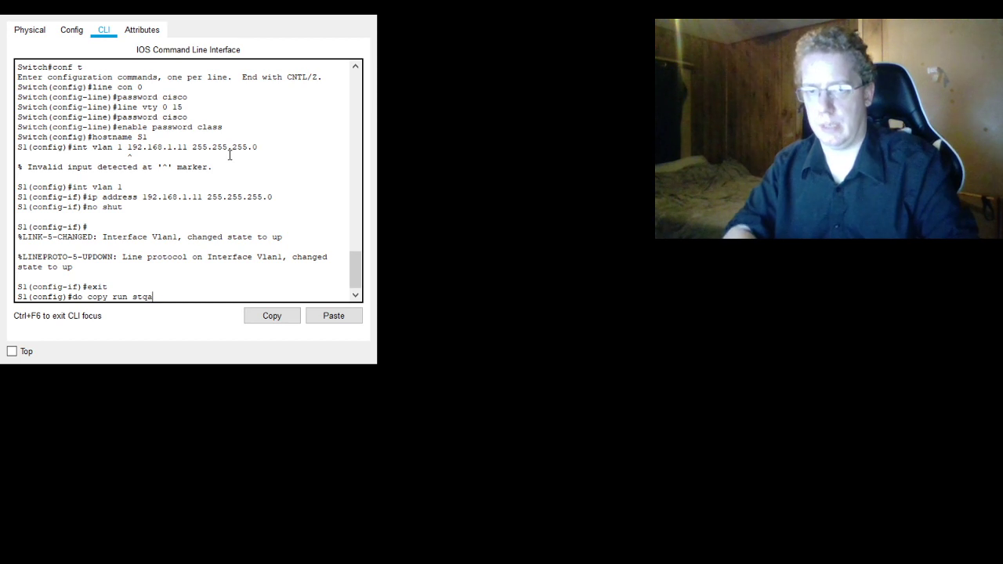
key("BackSpace")
key("BackSpace")
type("art")
key("Return")
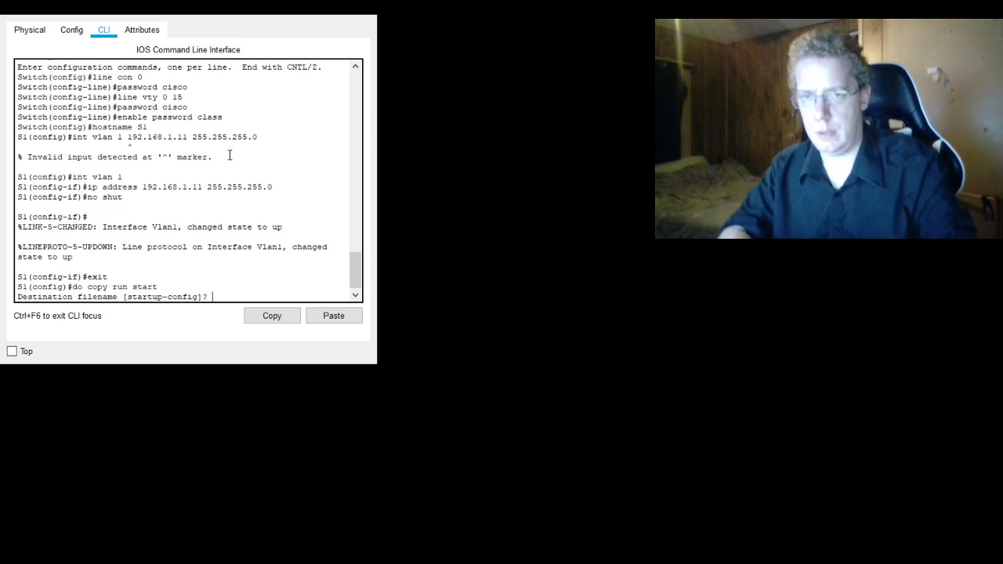
key("Return")
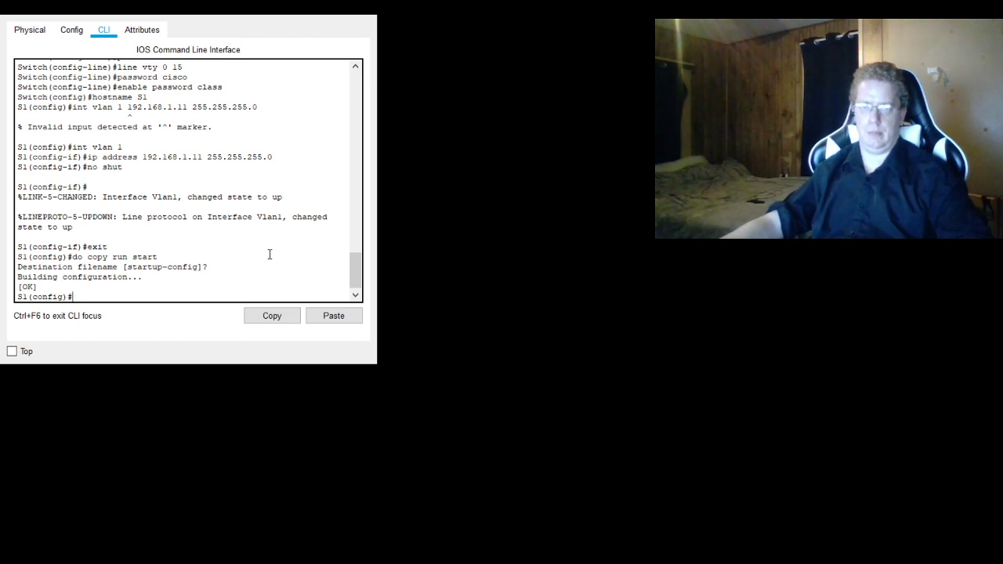
- Set the configured switch's display name to S1 and close its device window
left_click(196, 267)
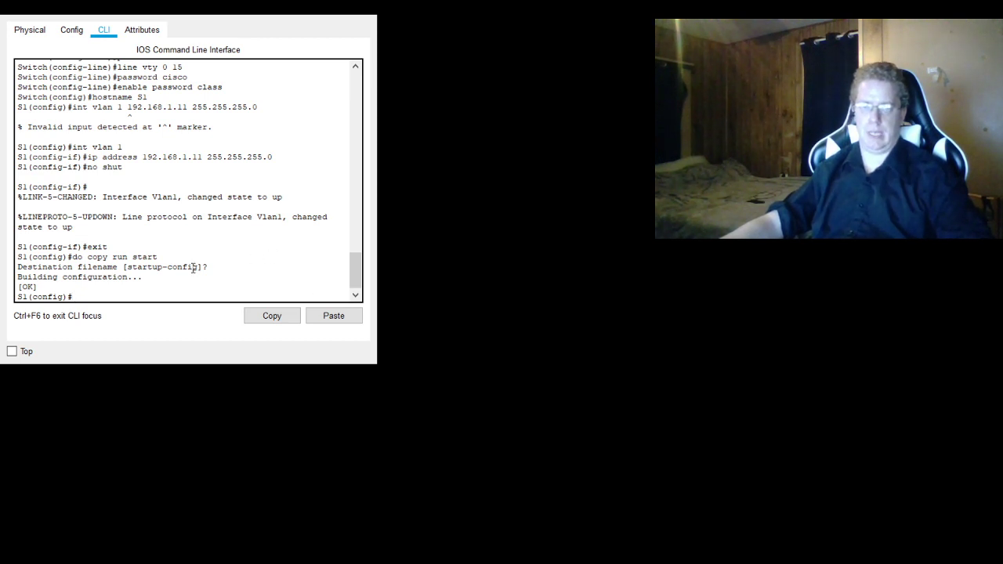
left_click(63, 34)
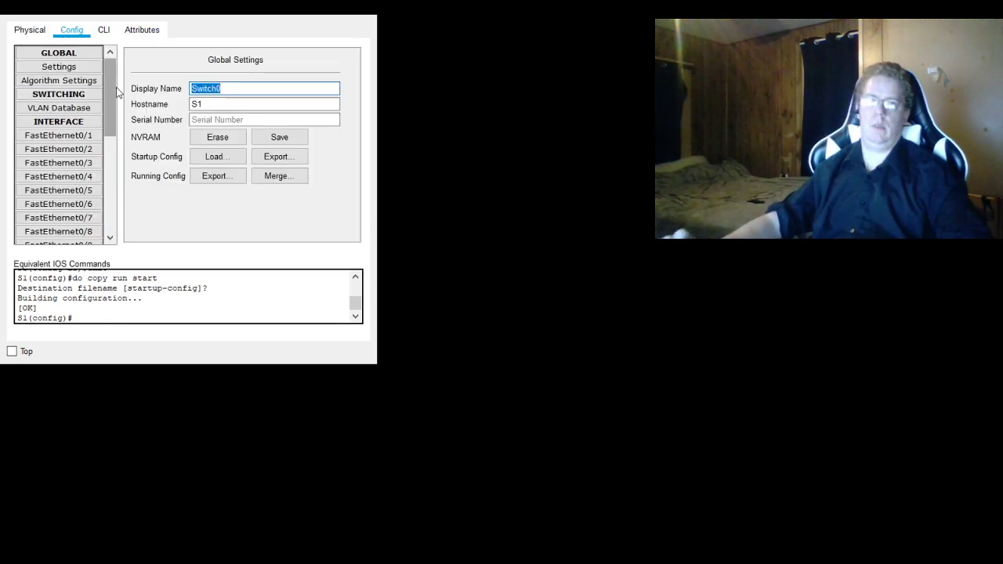
type("S")
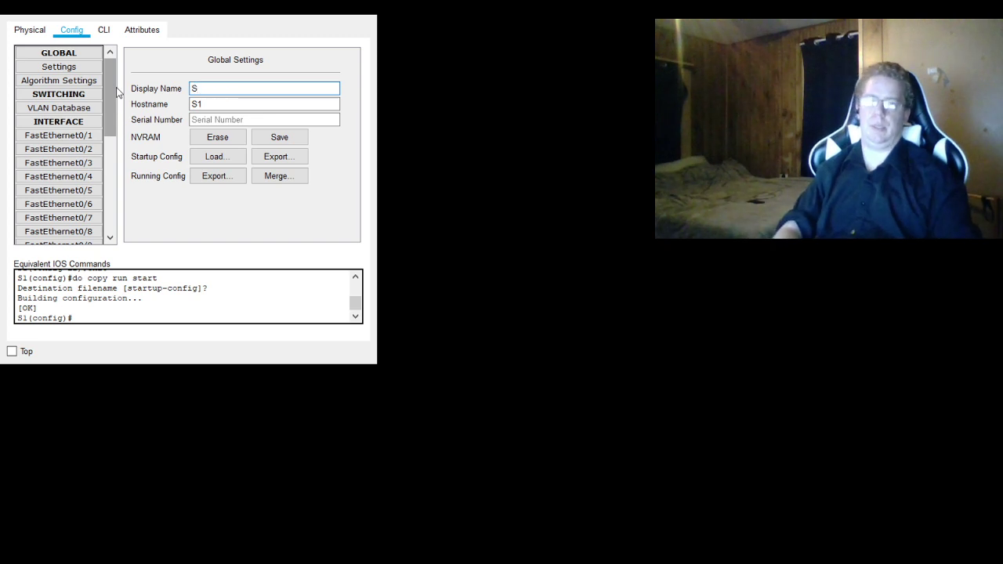
type("1")
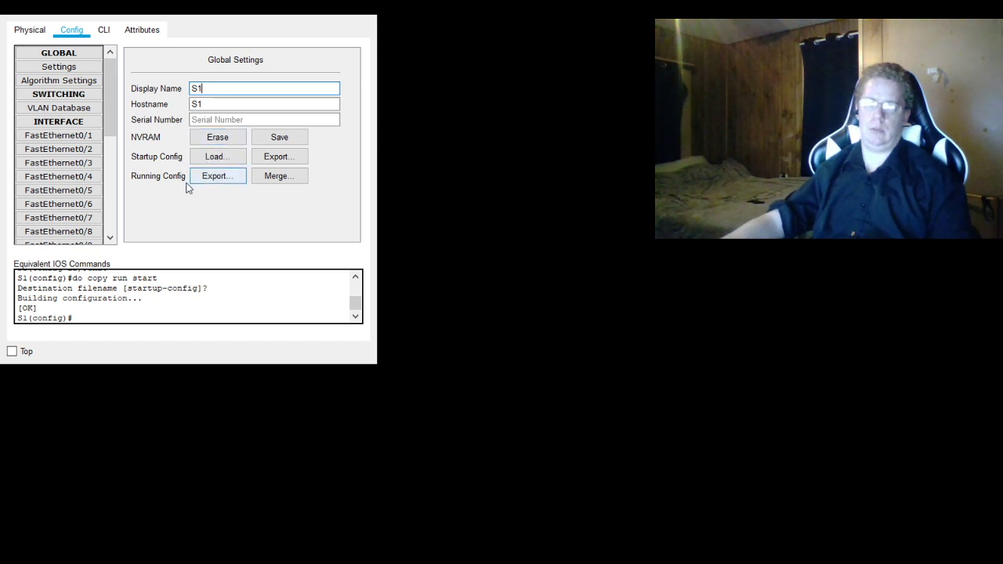
left_click(202, 289)
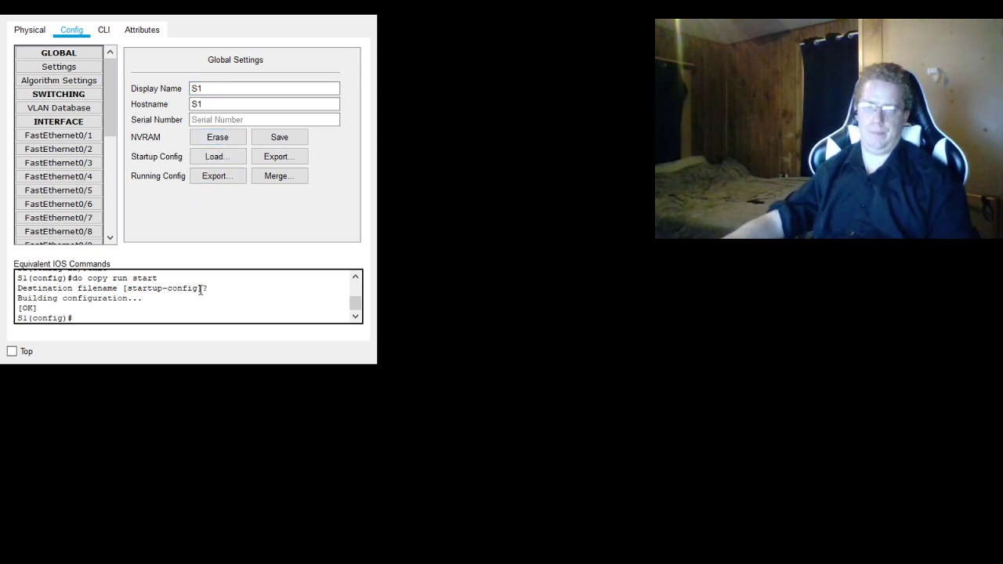
scroll(201, 290, "down", 1)
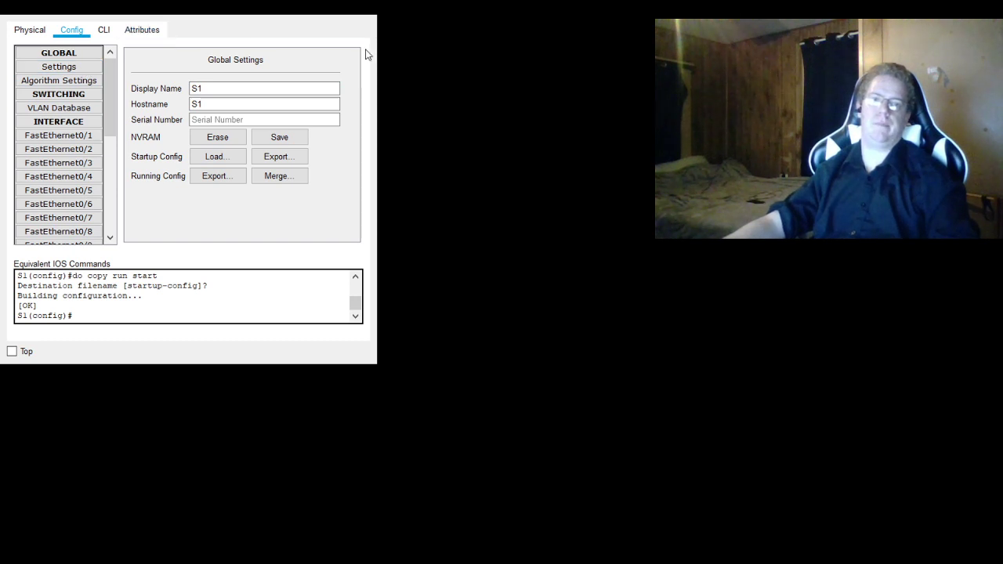
left_click(360, 17)
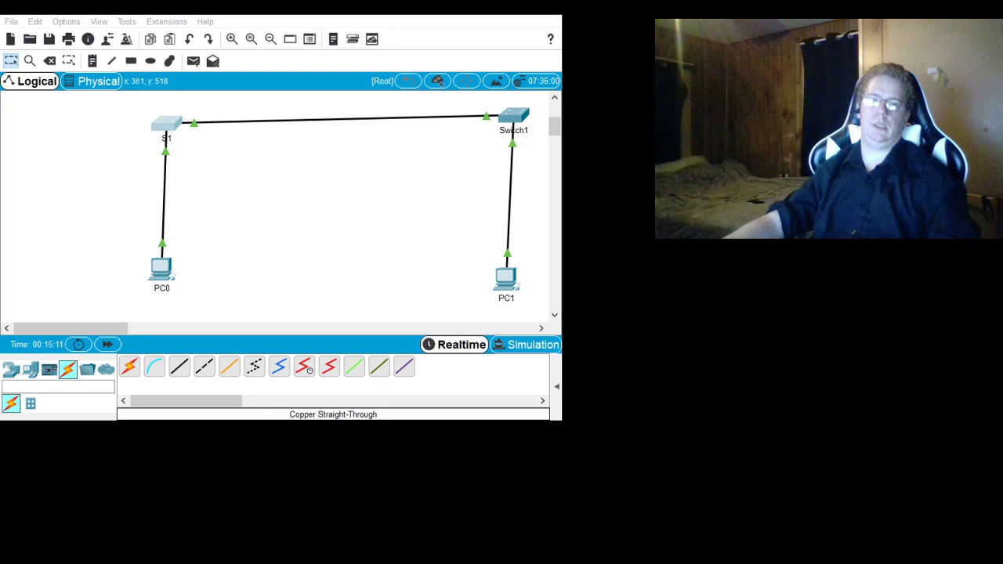
- Set PC0's display name to PCA and PC1's display name to PCP
left_click(131, 267)
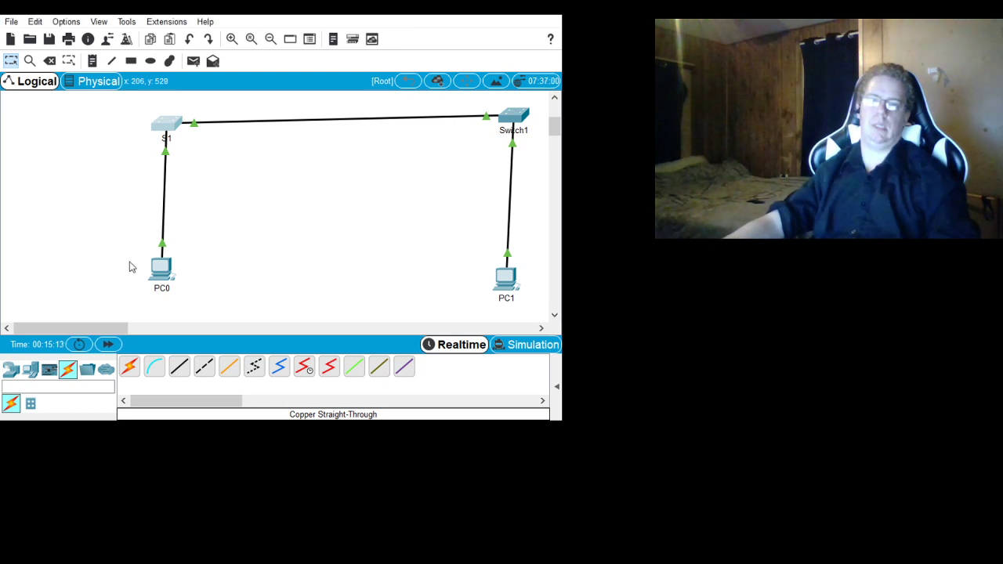
left_click(156, 276)
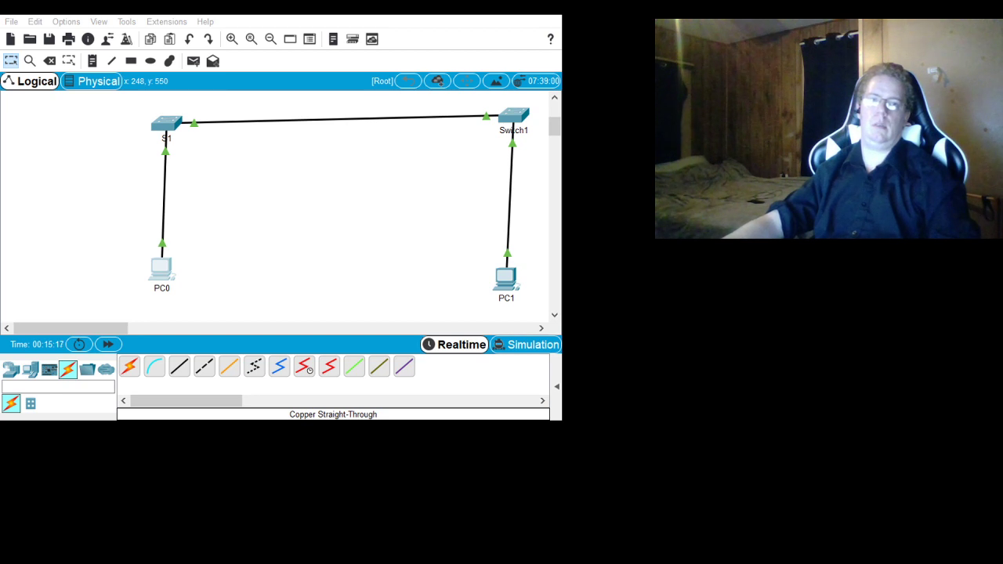
type("PCqa")
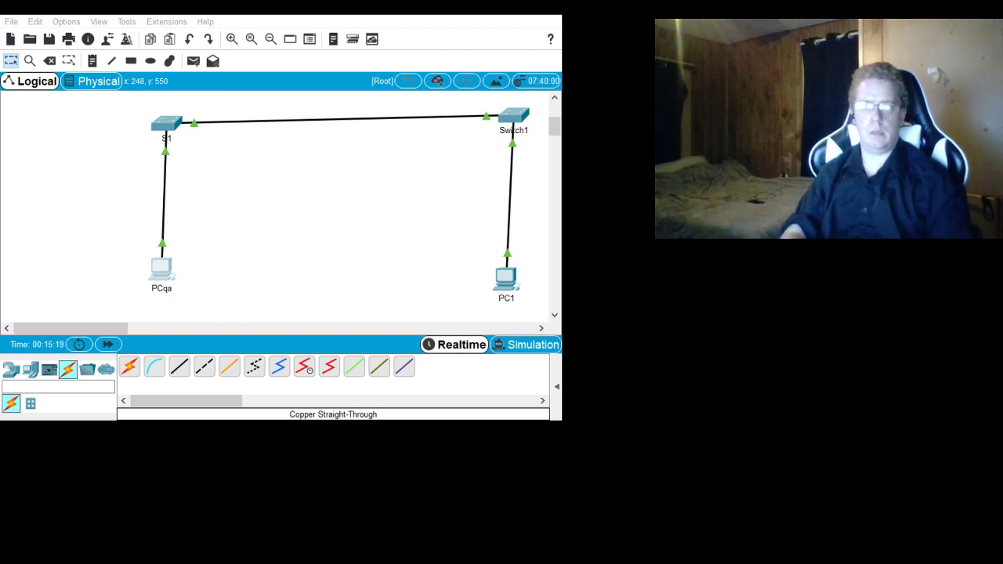
key("BackSpace")
key("BackSpace")
type("A")
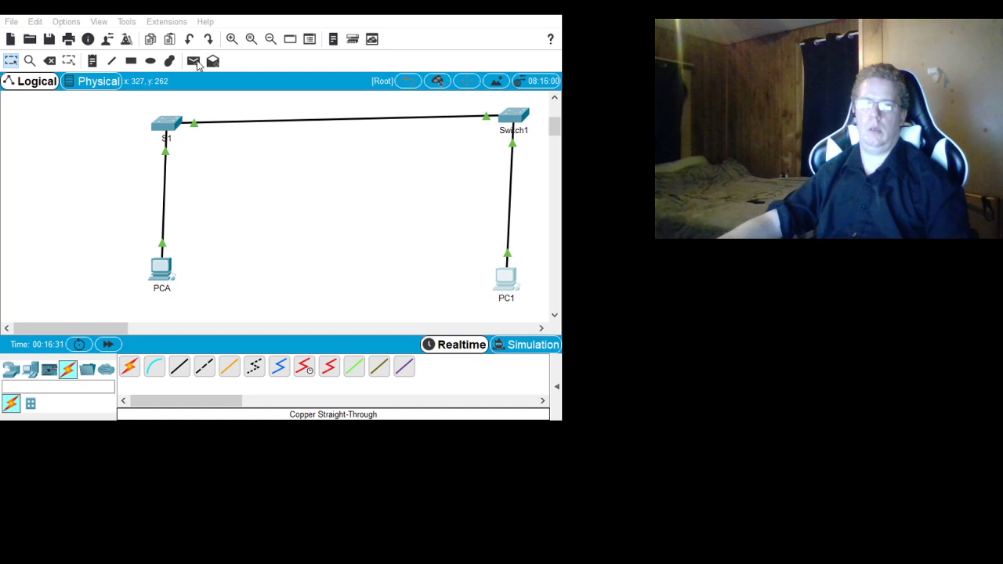
key("BackSpace")
type("P")
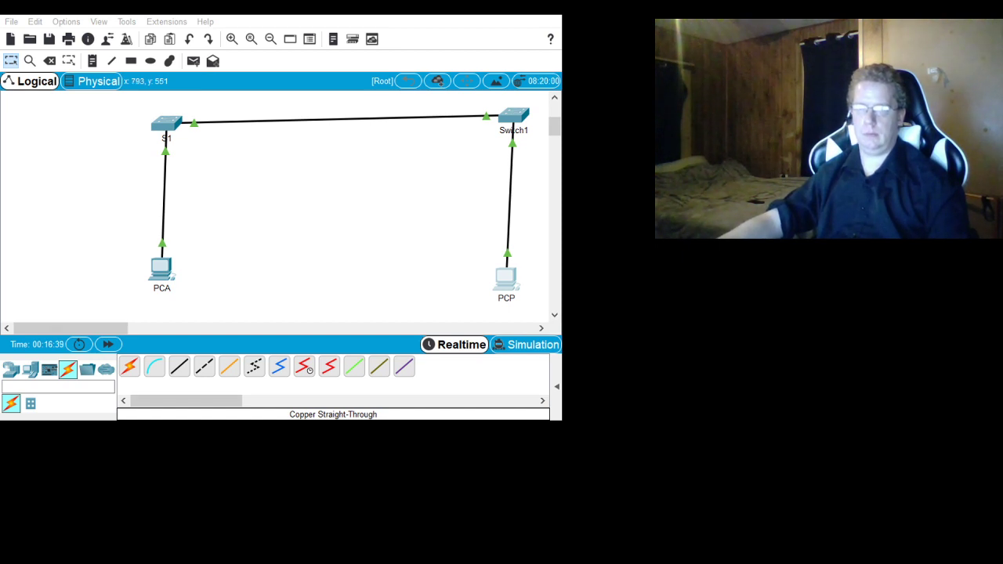
- Assign PCP the static IP address 192.168.1.2 with subnet mask 255.255.255.0 in its IP configuration
left_click(506, 279)
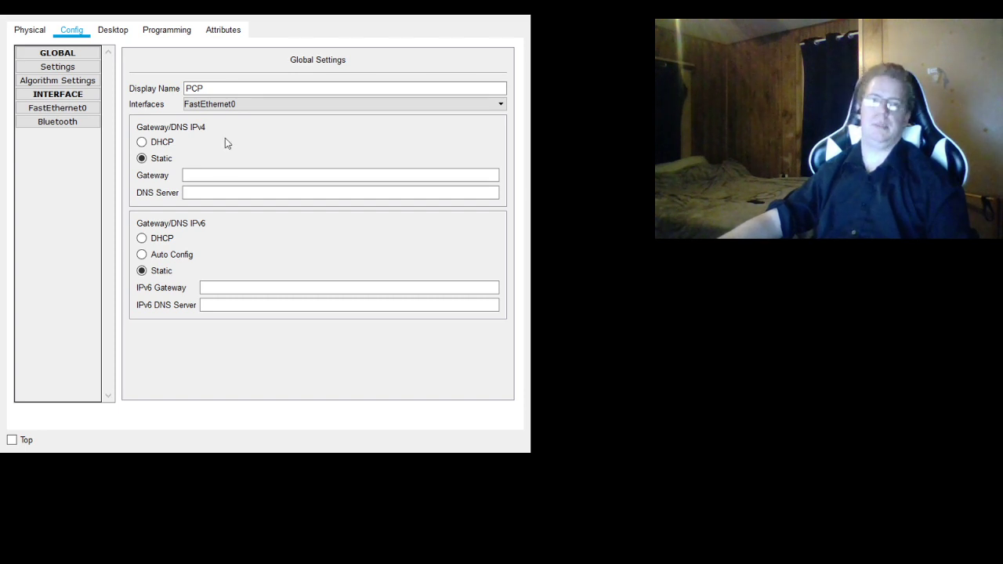
left_click(213, 174)
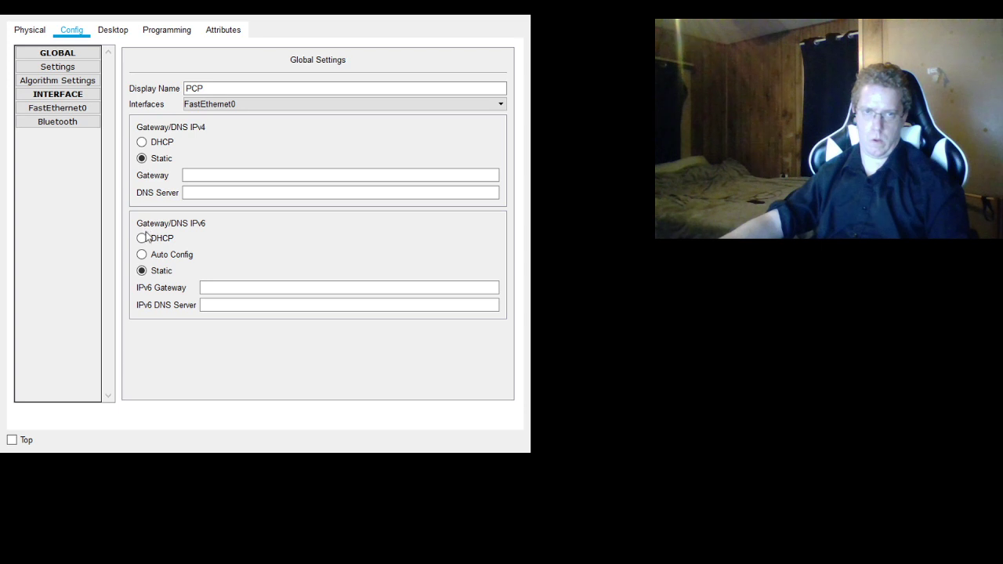
left_click(118, 31)
left_click(78, 88)
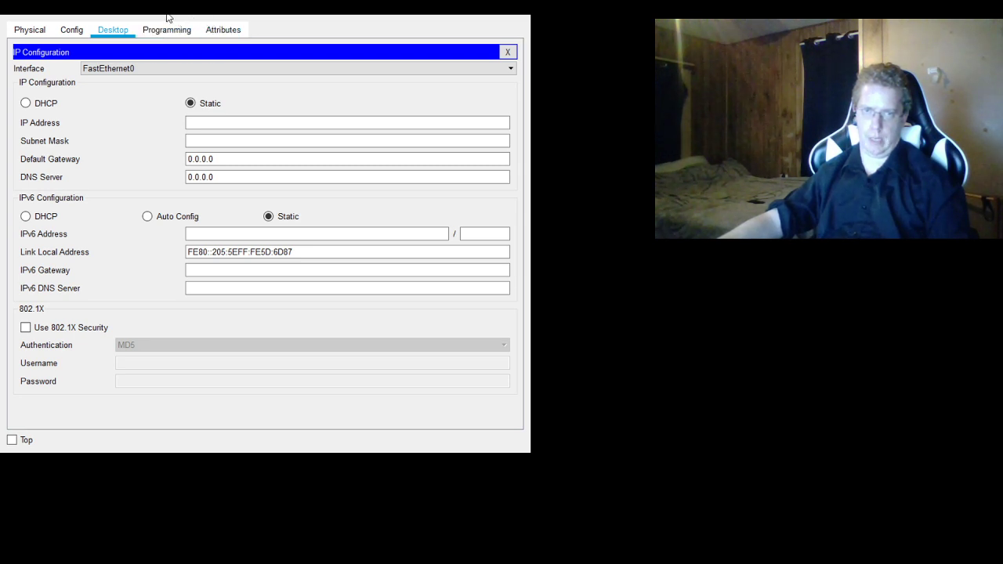
left_click(211, 123)
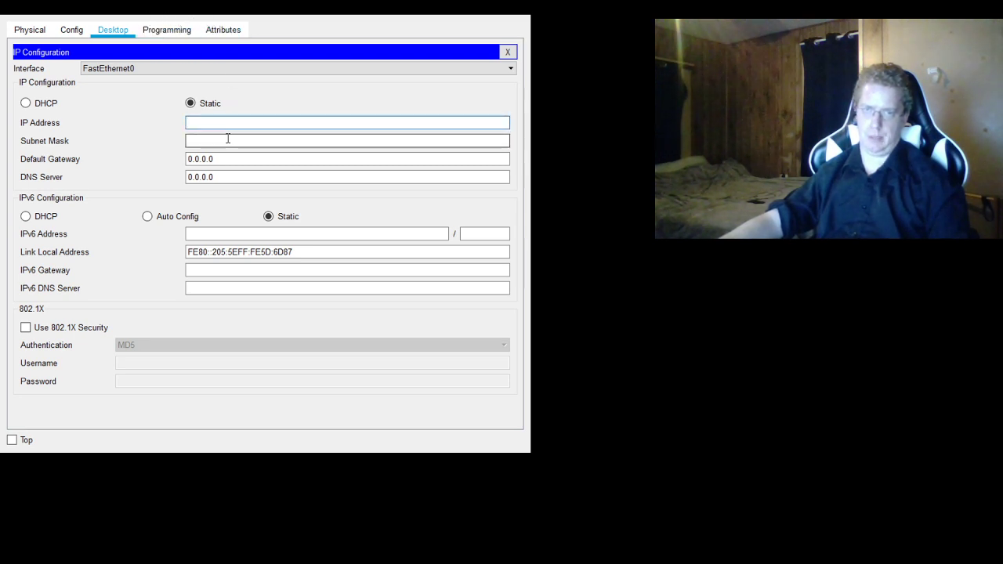
type("1")
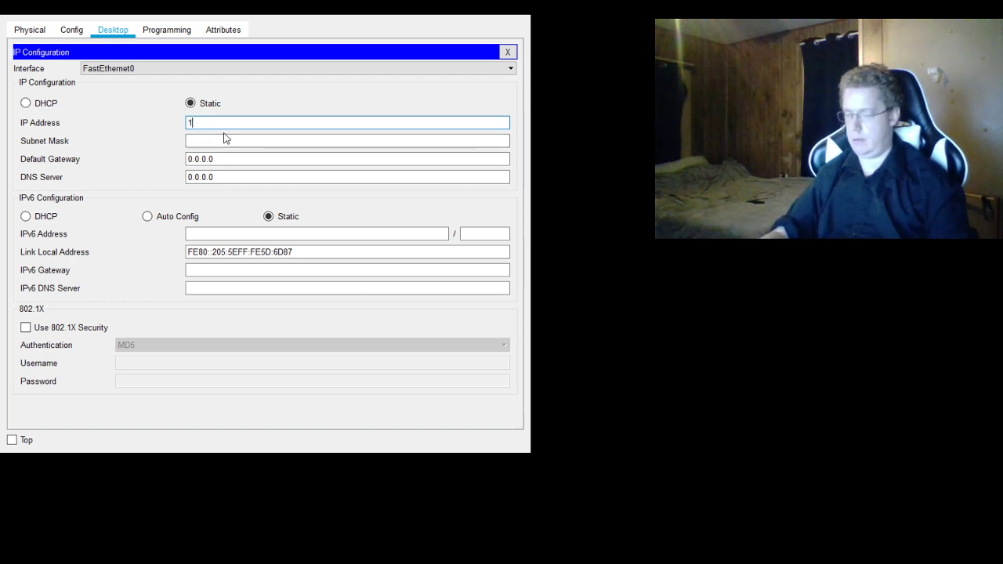
type("92.168.1")
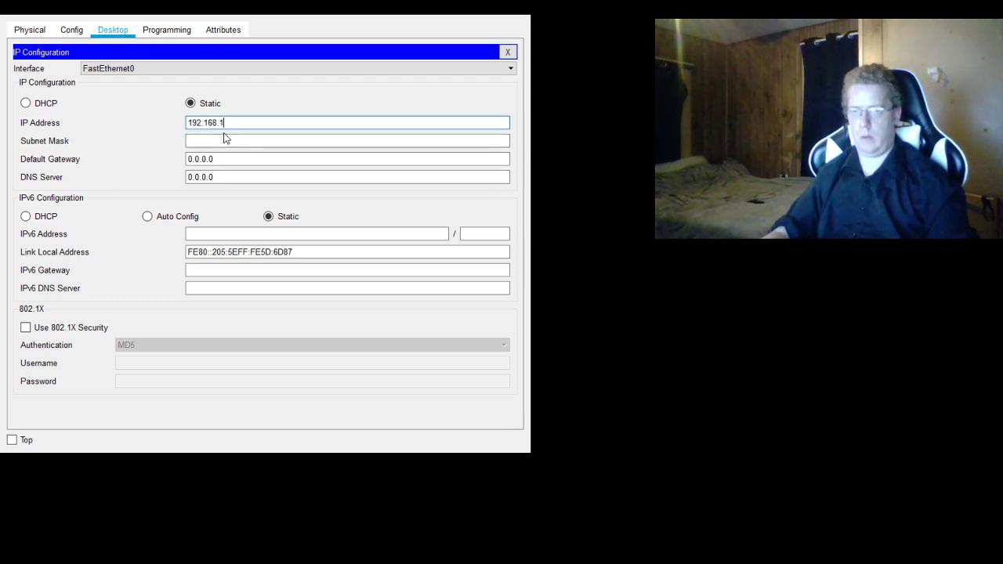
type(".2")
key("Tab")
key("Tab")
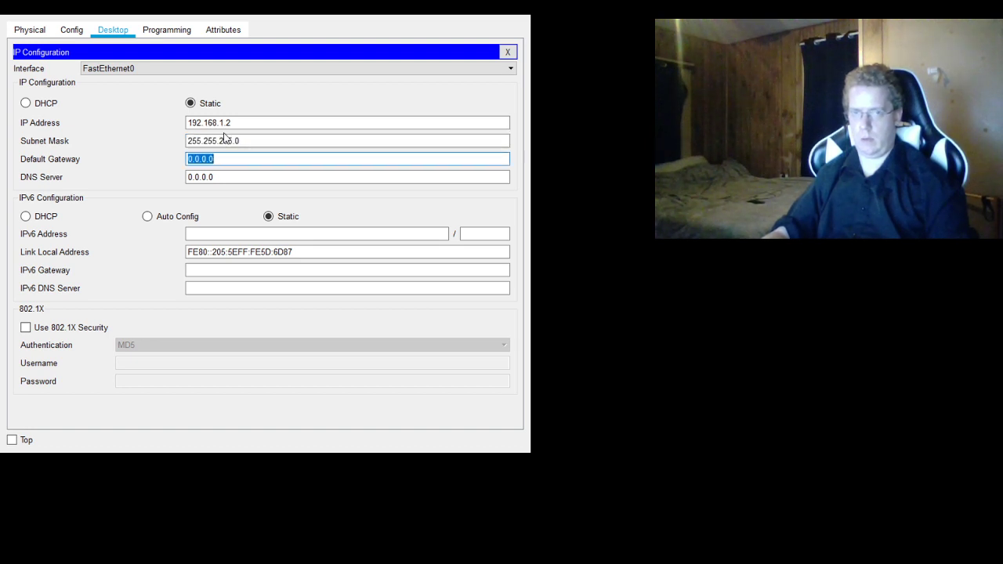
- Set PCP's IPv4 default gateway to 192.168.1.12 and close its device window
type("192")
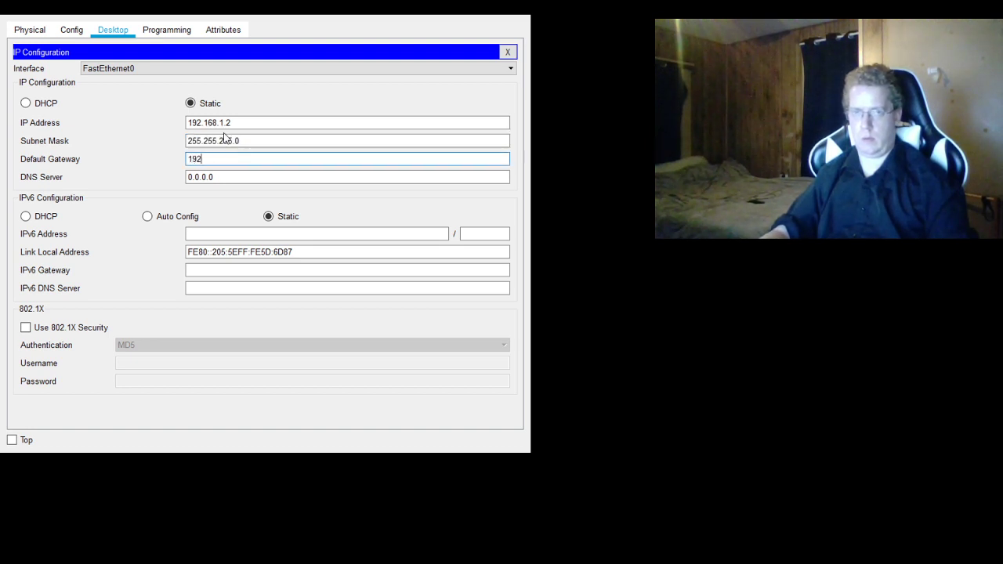
type(".168.1.12")
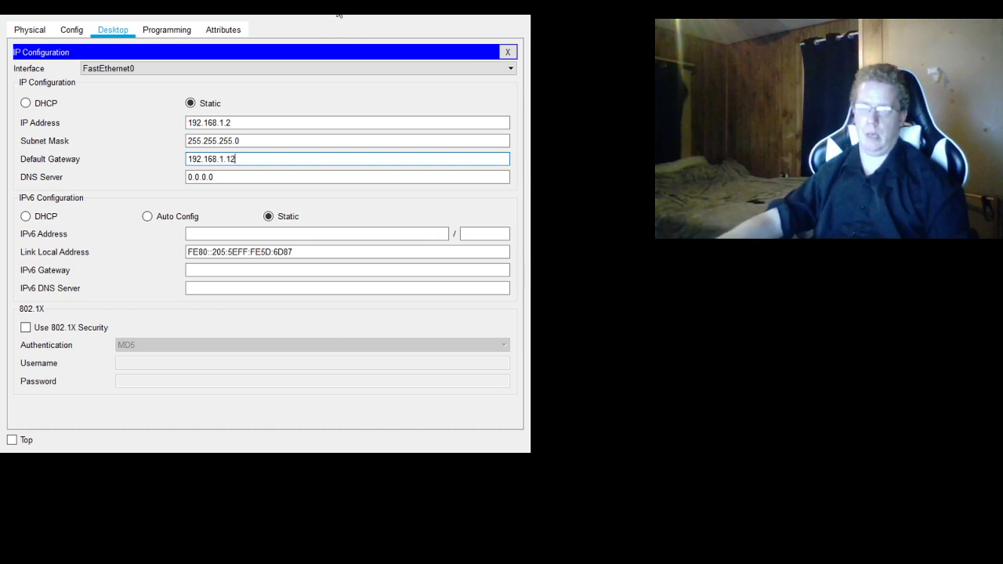
left_click(514, 9)
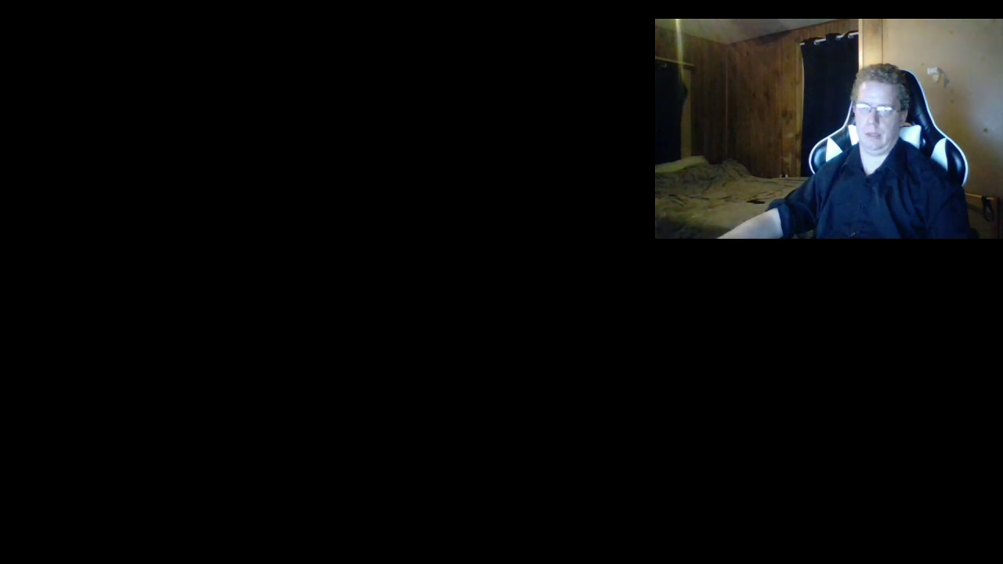
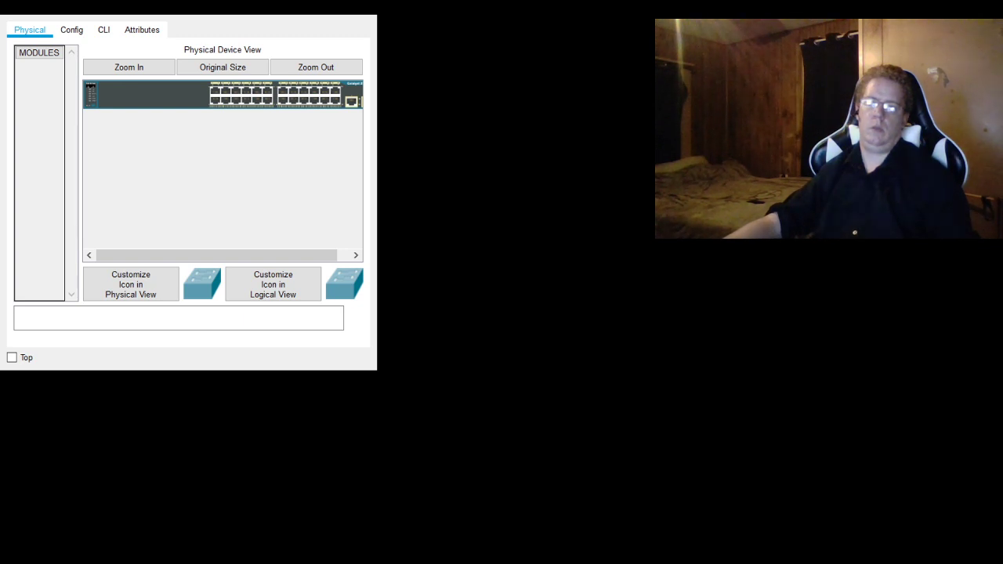
- Set Switch1's display name to Switch2 and its hostname to S2 in the global settings
left_click(71, 30)
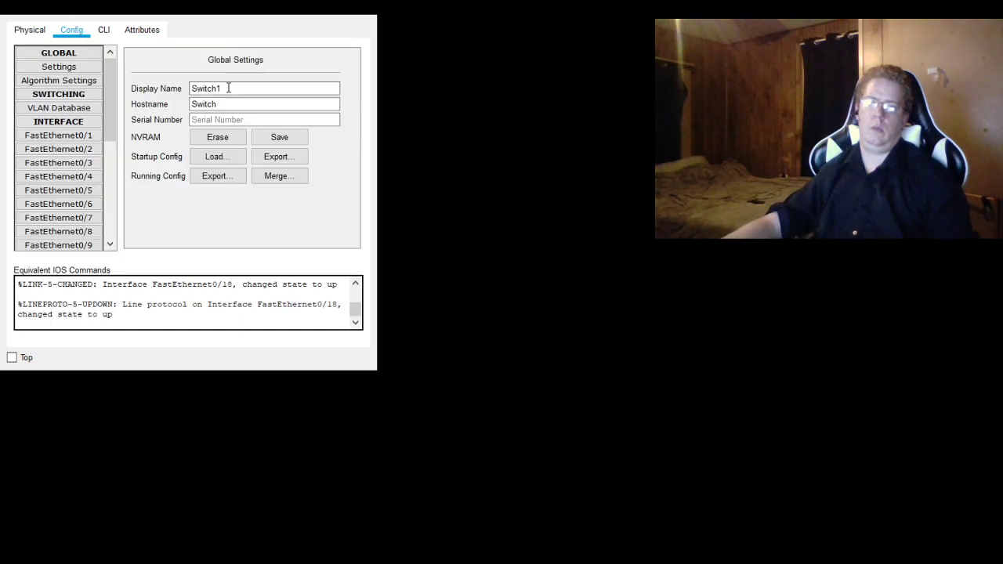
double_click(241, 88)
type("Switch2")
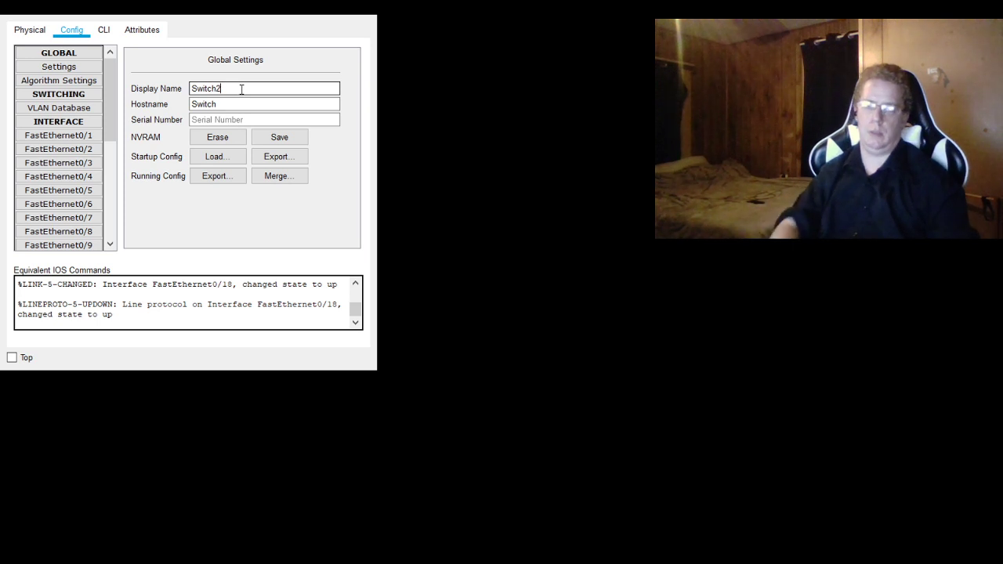
key("Tab")
key("Right")
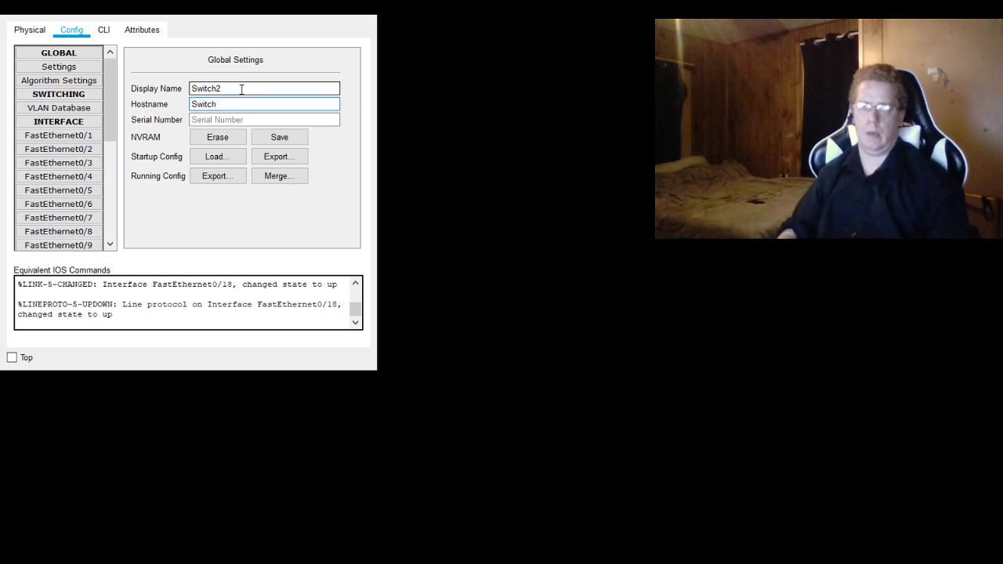
key("BackSpace")
key("BackSpace")
key("BackSpace")
key("BackSpace")
key("BackSpace")
type("2")
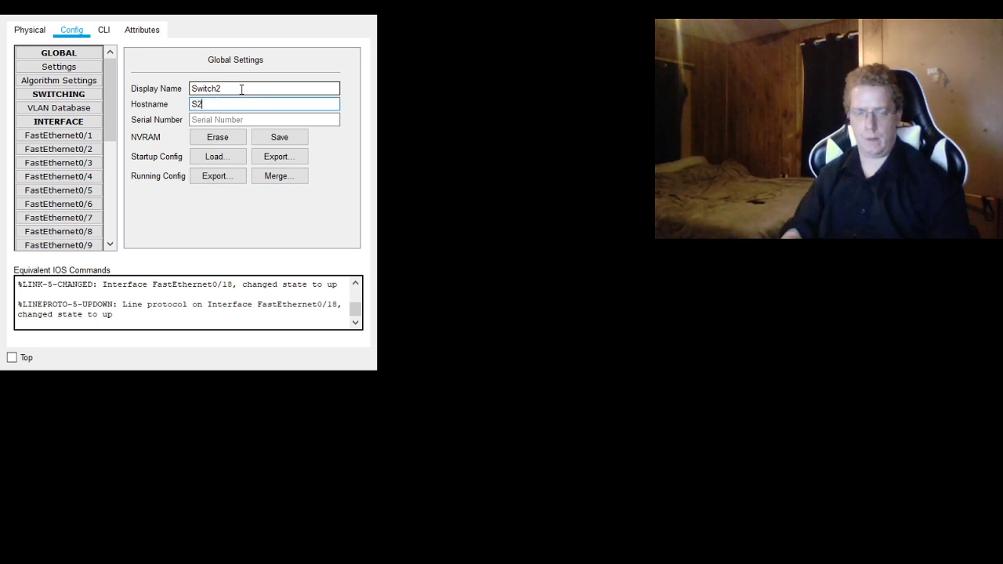
- Change the second switch's display name to S2 to match its hostname
key("shift+Tab")
key("Right")
key("BackSpace")
key("BackSpace")
key("BackSpace")
key("BackSpace")
key("BackSpace")
key("BackSpace")
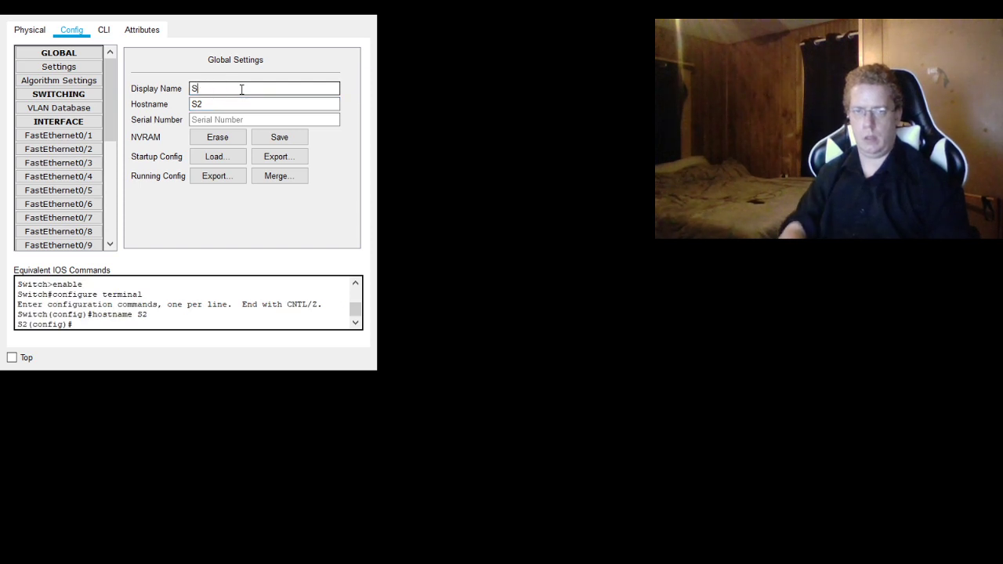
type("2")
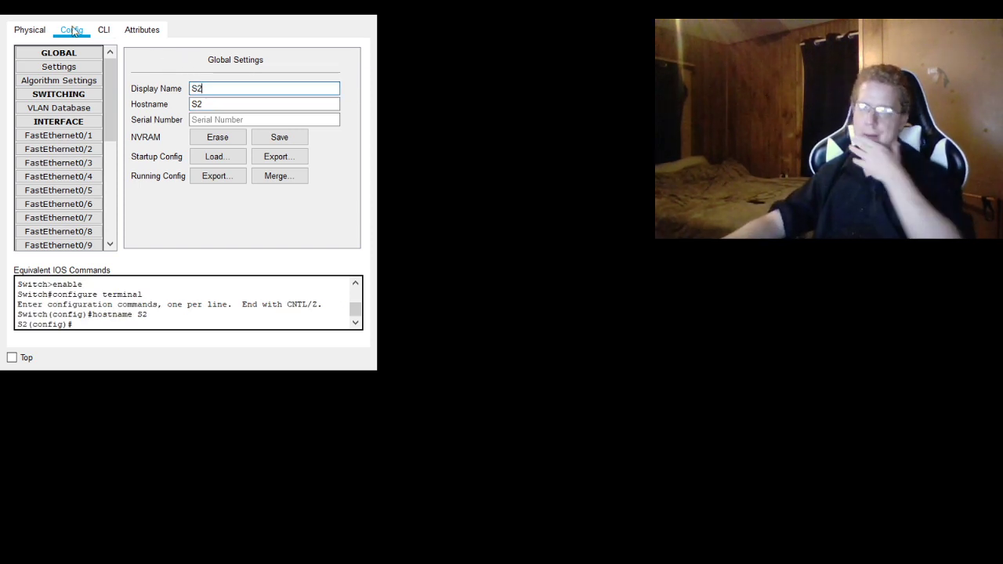
- Configure the console line password on S2 under line con 0 from its command line
left_click(104, 30)
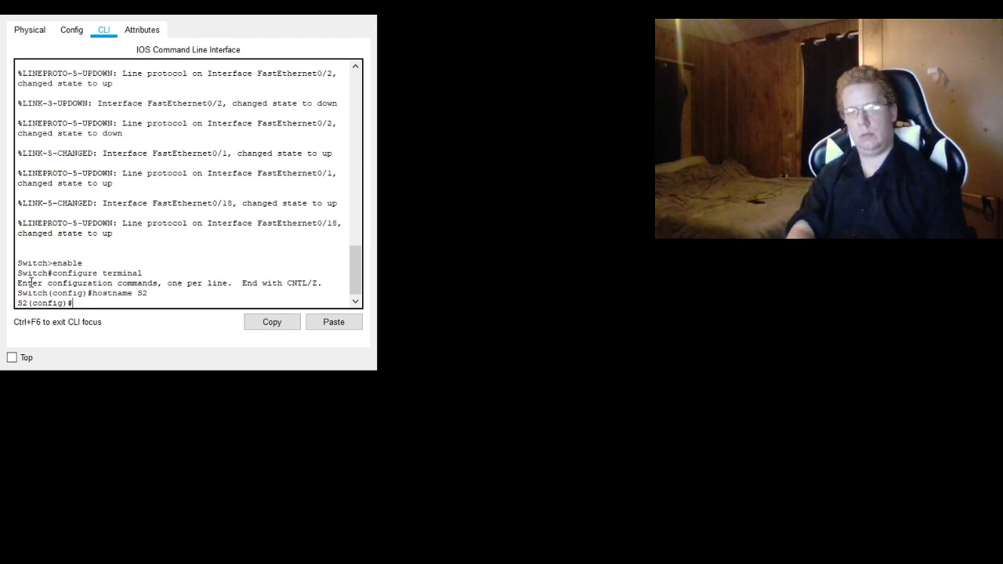
type("line con ")
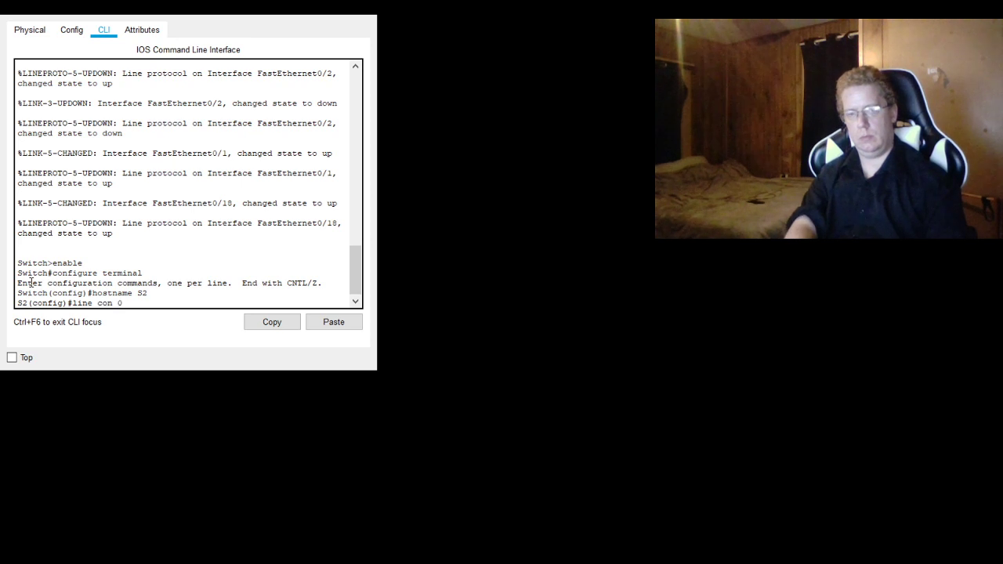
type("0")
key("Return")
type("passwor")
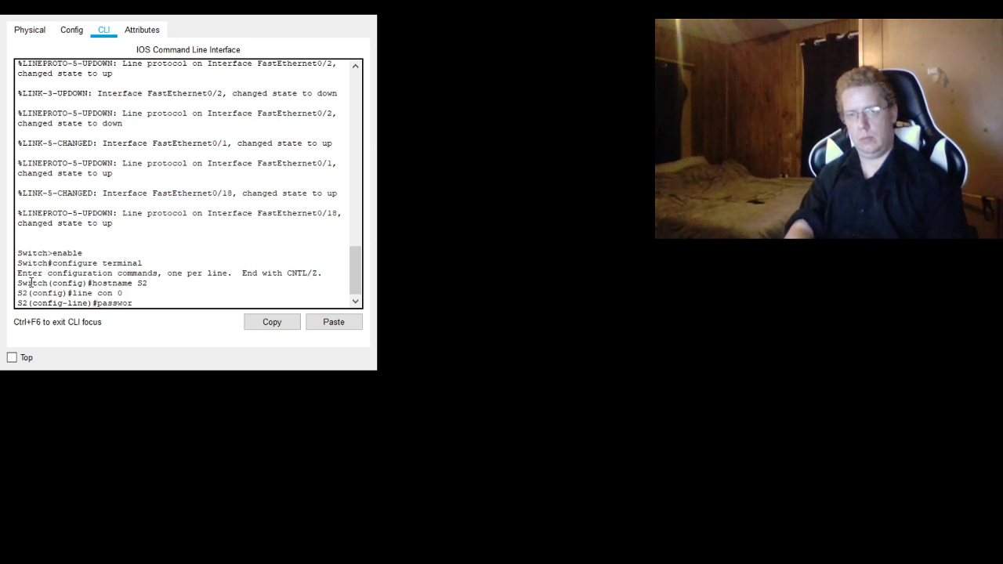
type("d cisco")
key("Return")
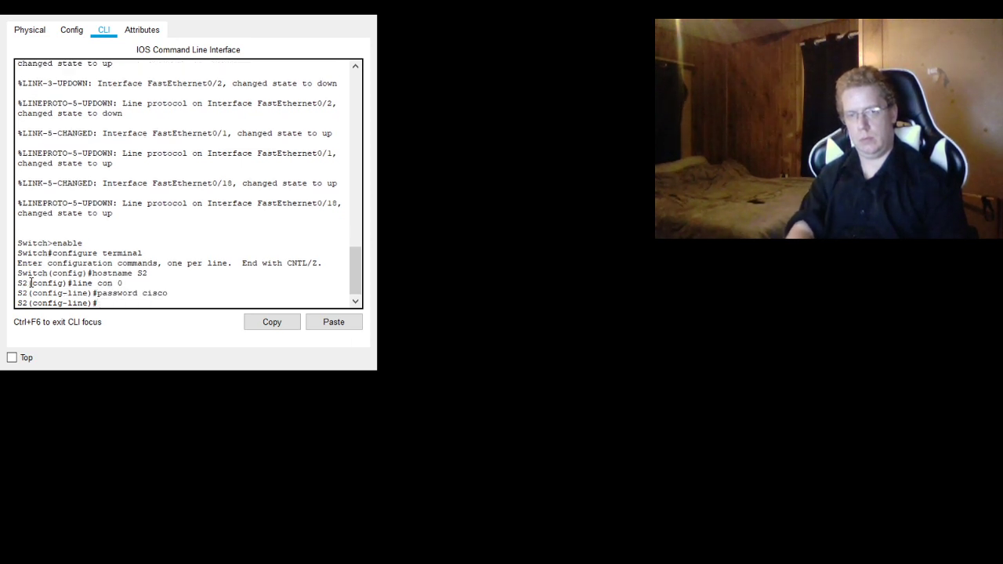
- Configure the same line password for S2's virtual terminal lines with line vty 0 15
key("Up")
key("Up")
key("BackSpace")
key("BackSpace")
key("BackSpace")
key("BackSpace")
key("BackSpace")
type("vty 0 15")
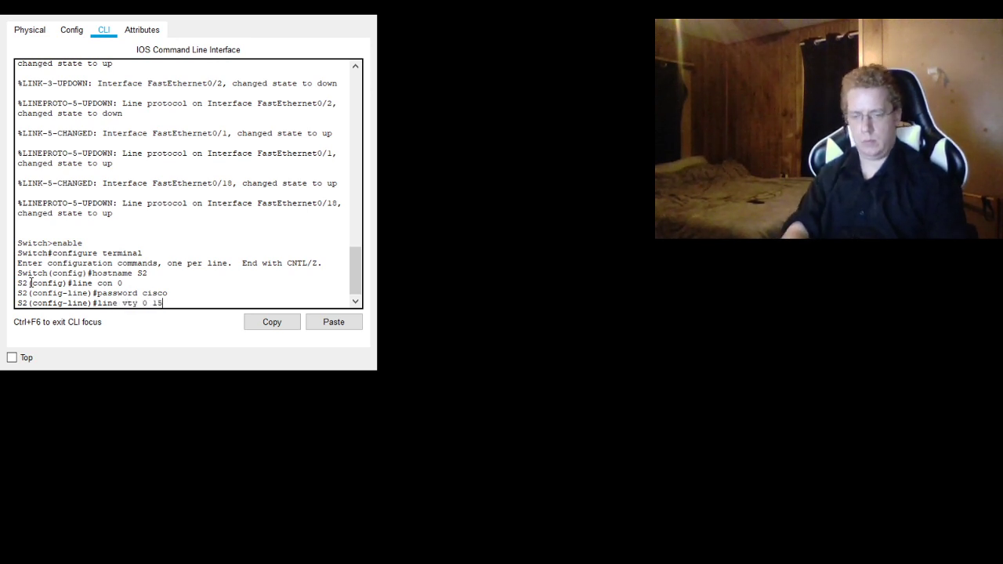
key("Return")
key("Up")
key("Up")
key("Return")
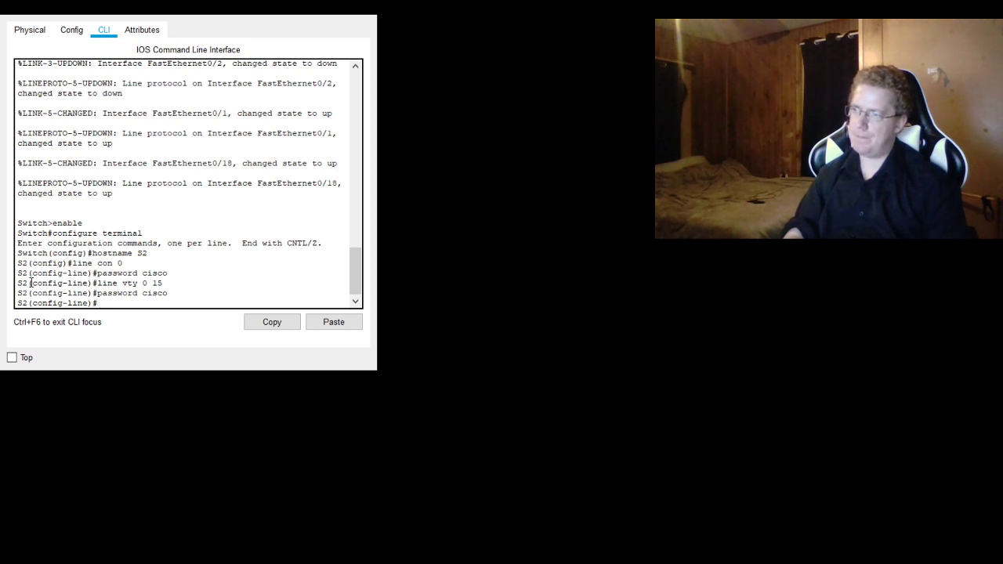
- Set the privileged-mode password on S2 with the enable password command
type("enable secre")
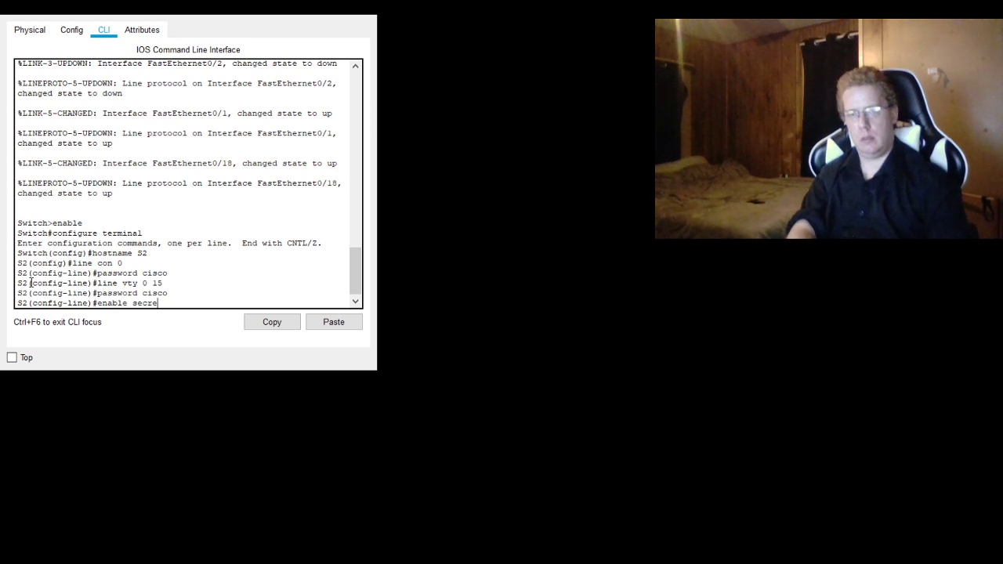
type("t password")
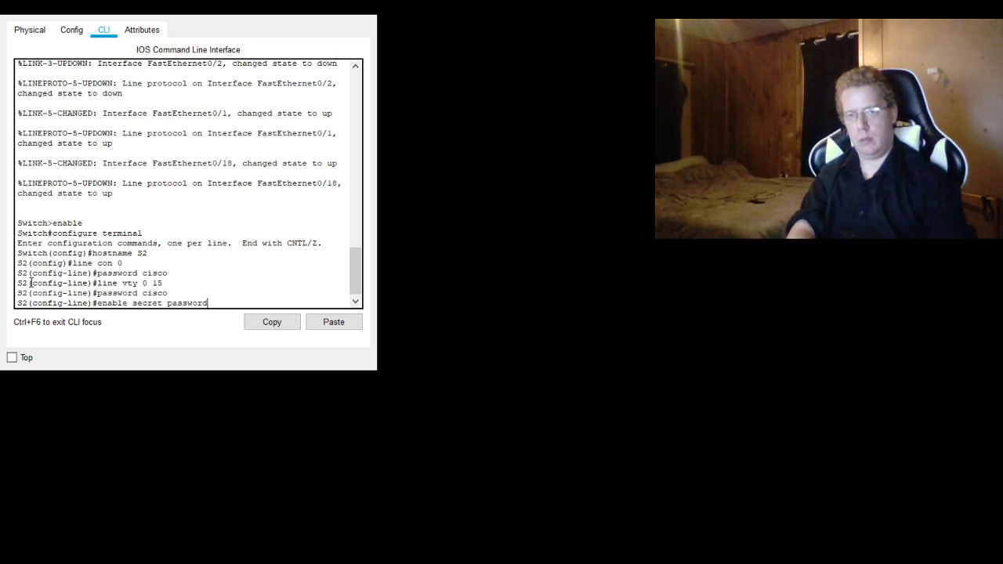
key("BackSpace")
key("BackSpace")
key("BackSpace")
key("BackSpace")
key("BackSpace")
key("BackSpace")
key("BackSpace")
key("BackSpace")
key("BackSpace")
key("BackSpace")
key("BackSpace")
key("BackSpace")
key("BackSpace")
key("BackSpace")
key("BackSpace")
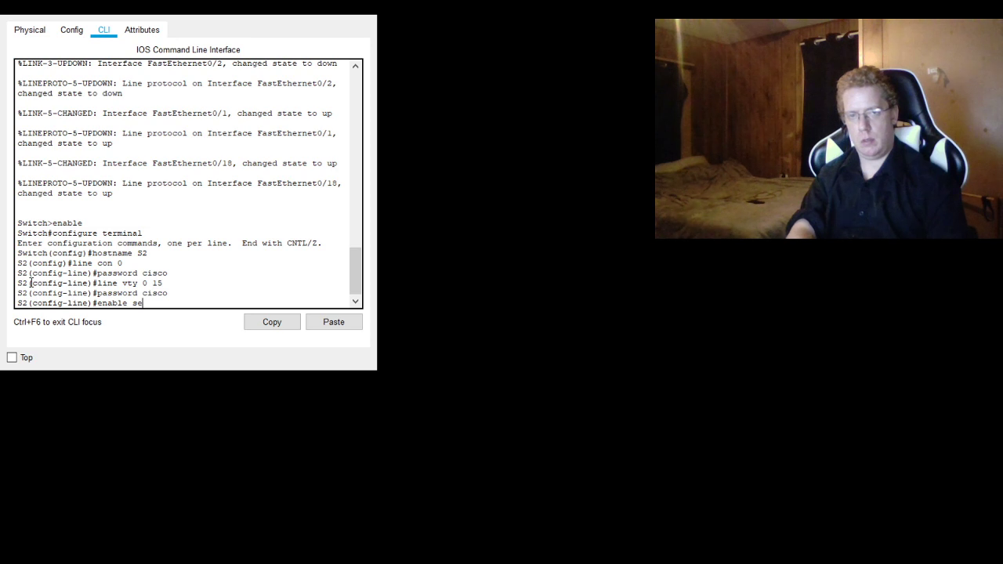
type("password class")
key("Return")
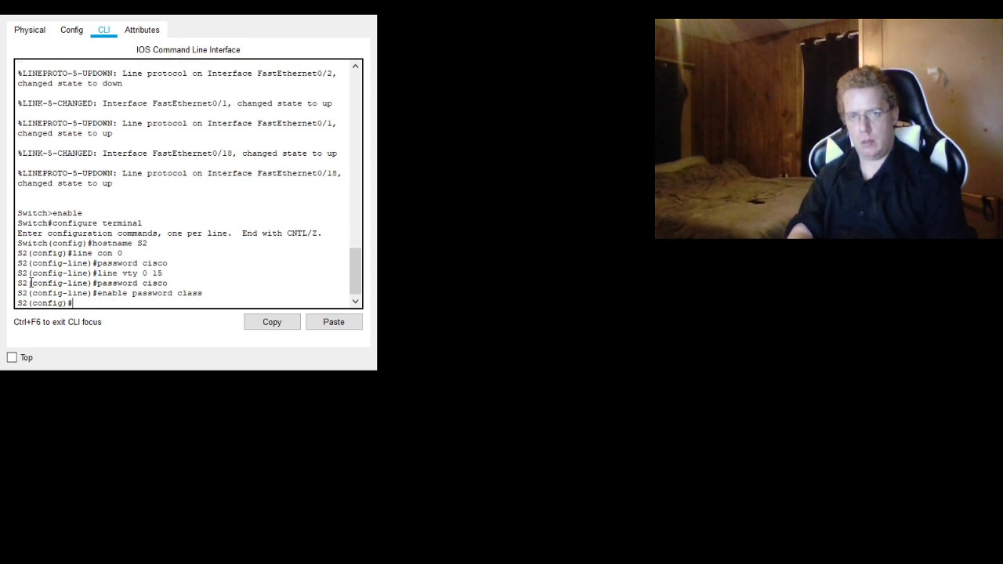
- Assign IP address 192.168.1.12 with subnet mask 255.255.255.0 to S2's VLAN 1 interface
type("int vlan 1")
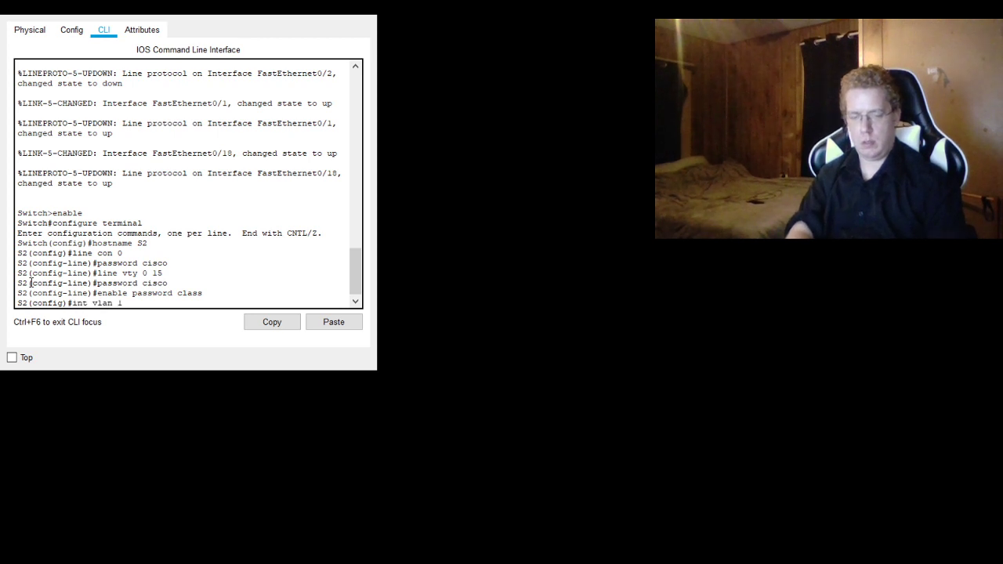
key("Return")
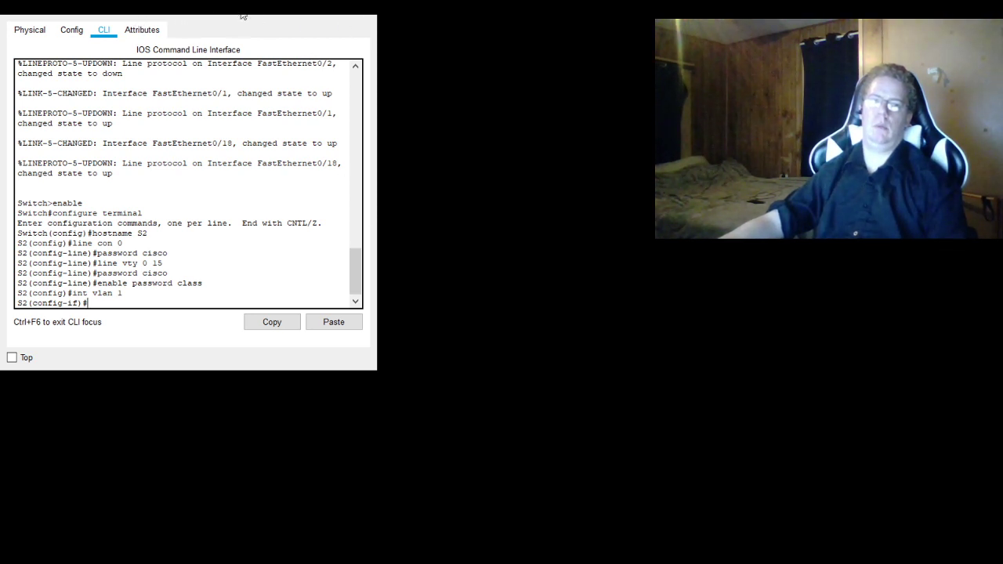
type("i92.1")
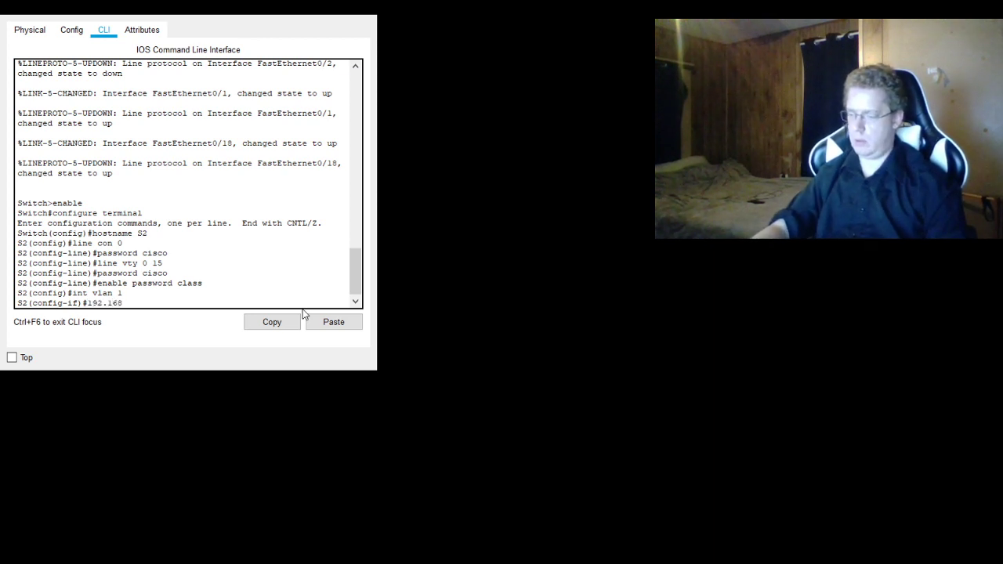
type("68.1.12")
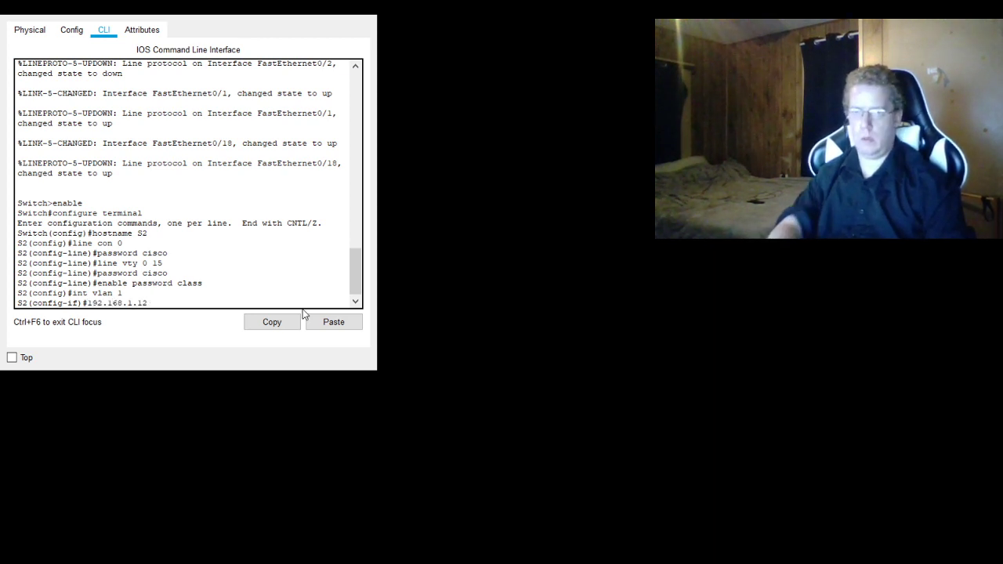
type("3ip address ")
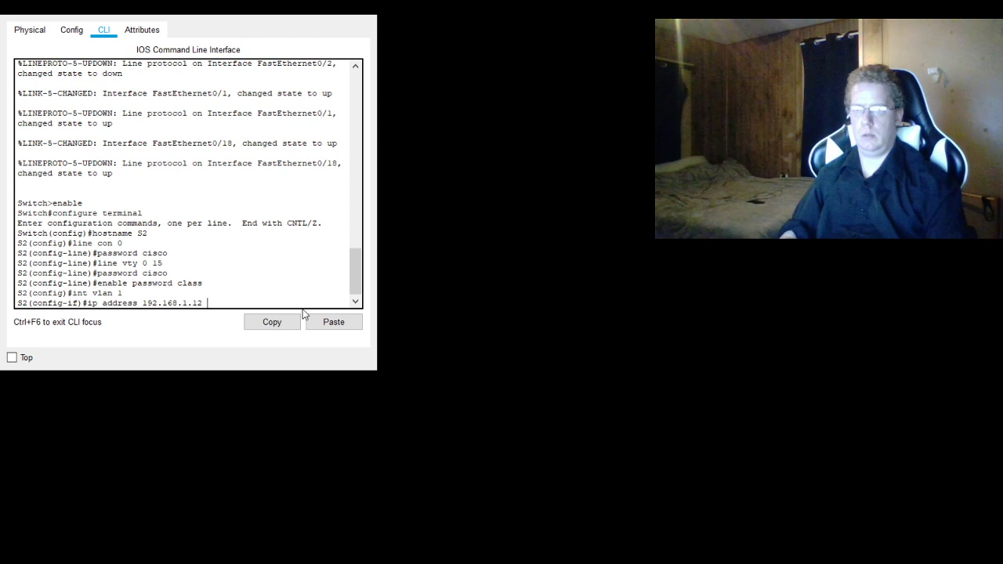
type(" 255.255")
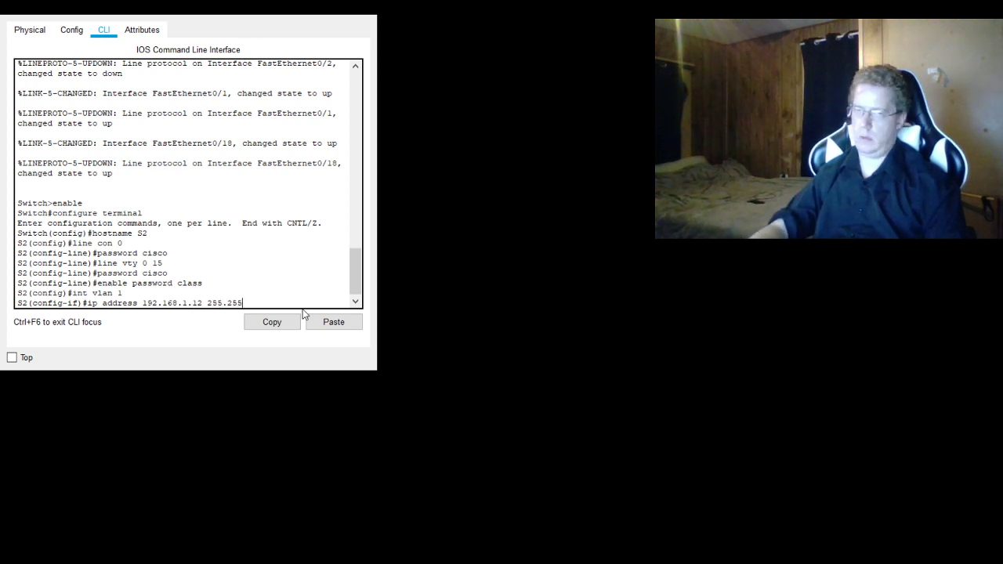
type(".255.0")
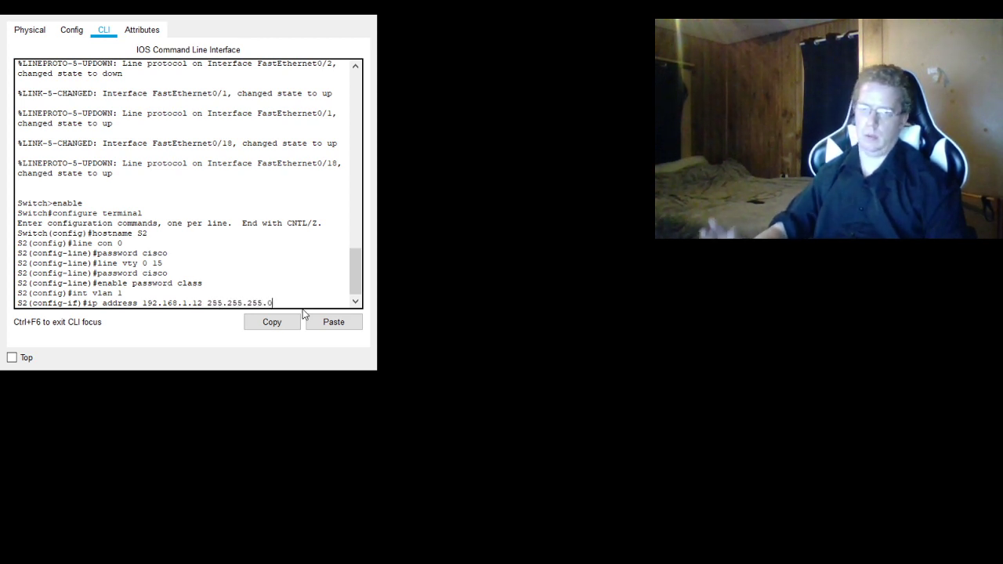
key("Return")
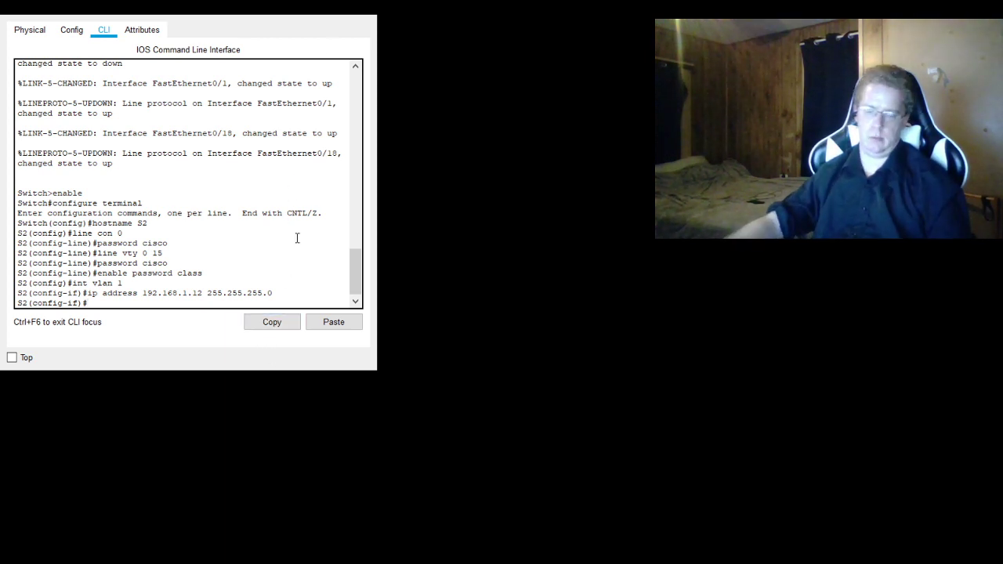
- Save S2's running configuration to the startup configuration with do copy run start, accepting the default destination filename
type("do copy run start")
key("Return")
key("Return")
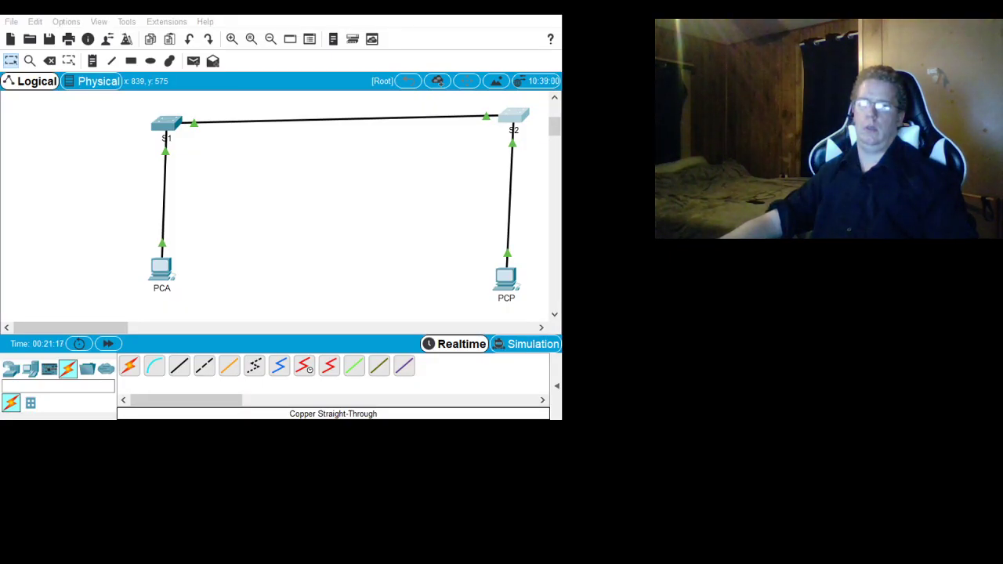
- Run ipconfig /all in PCA's command prompt, highlight the FastEthernet0 physical address, and close the device window
left_click(162, 272)
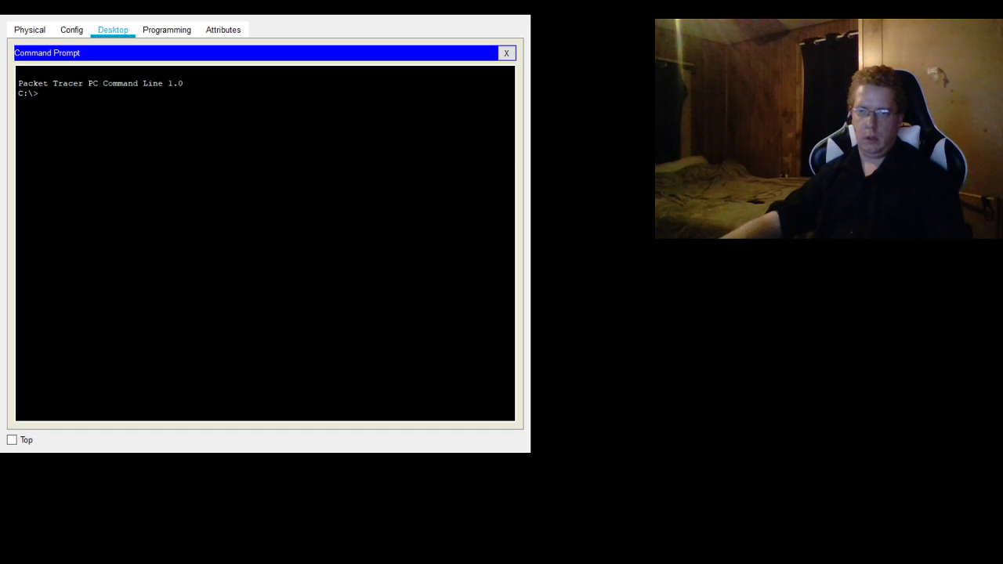
type("ipconfig /all")
key("Return")
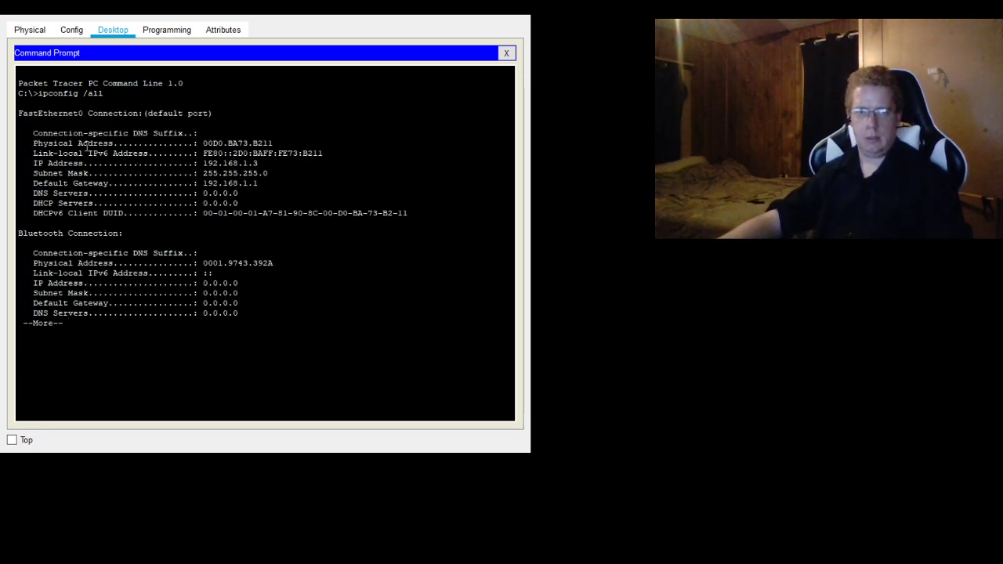
left_click_drag(286, 144, 203, 144)
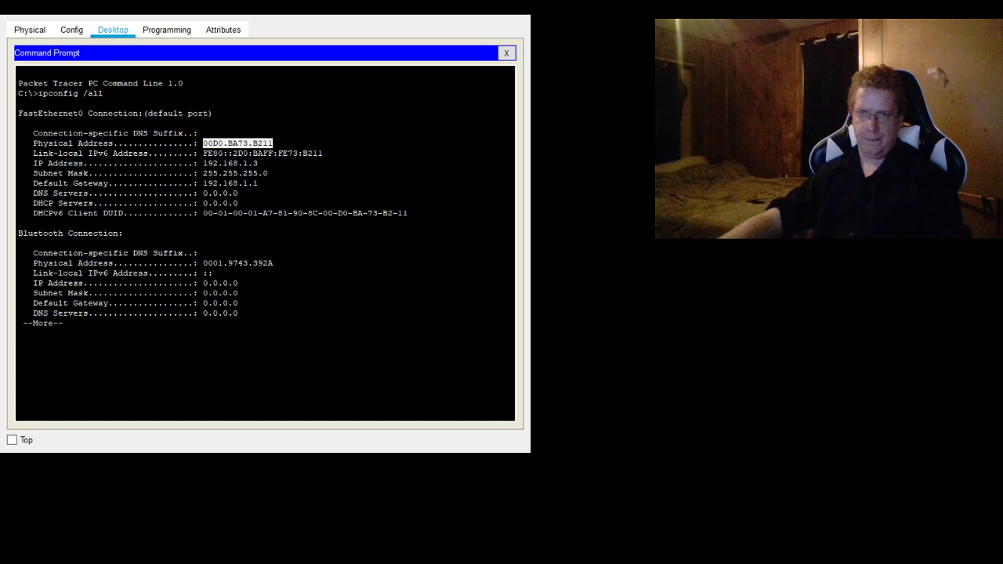
left_click(513, 15)
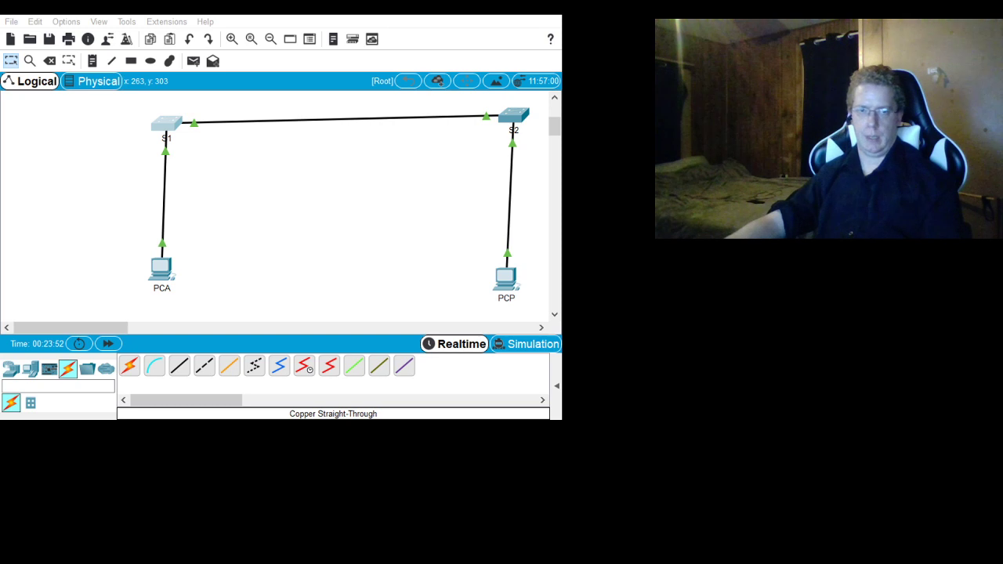
- Run do show int f0/1 on S1 and examine the interface's hardware address and details
left_click(150, 300)
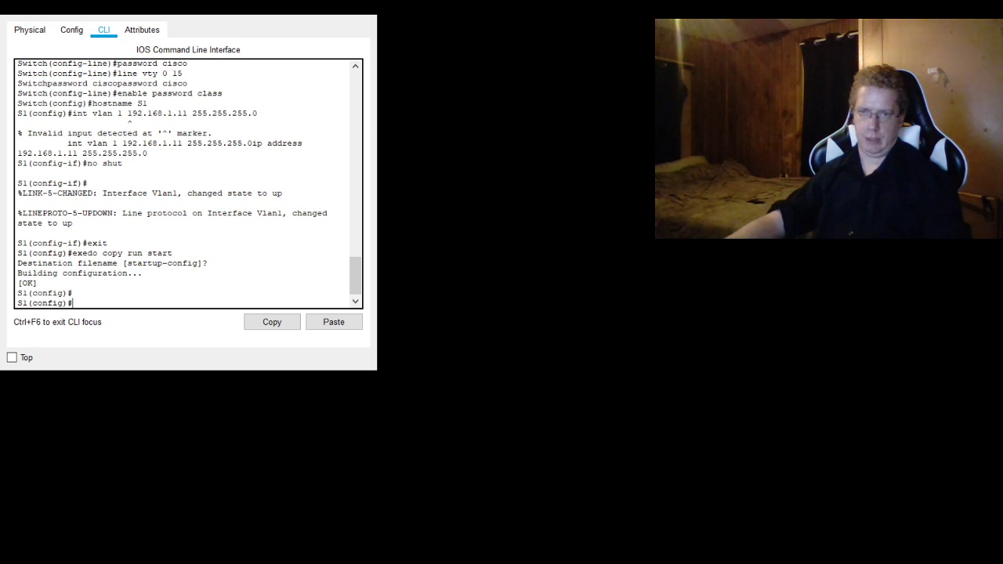
type("do show int f0/1")
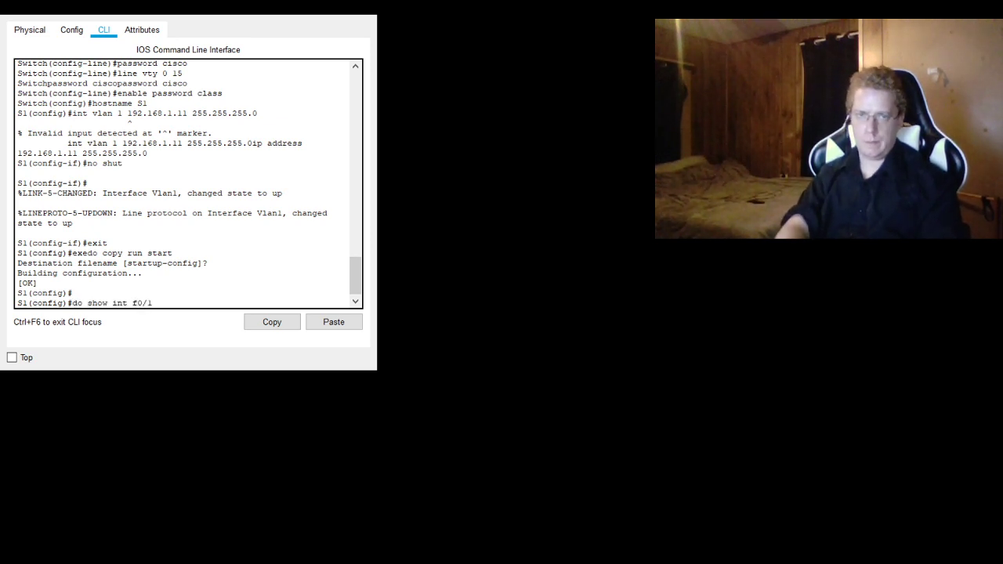
key("Return")
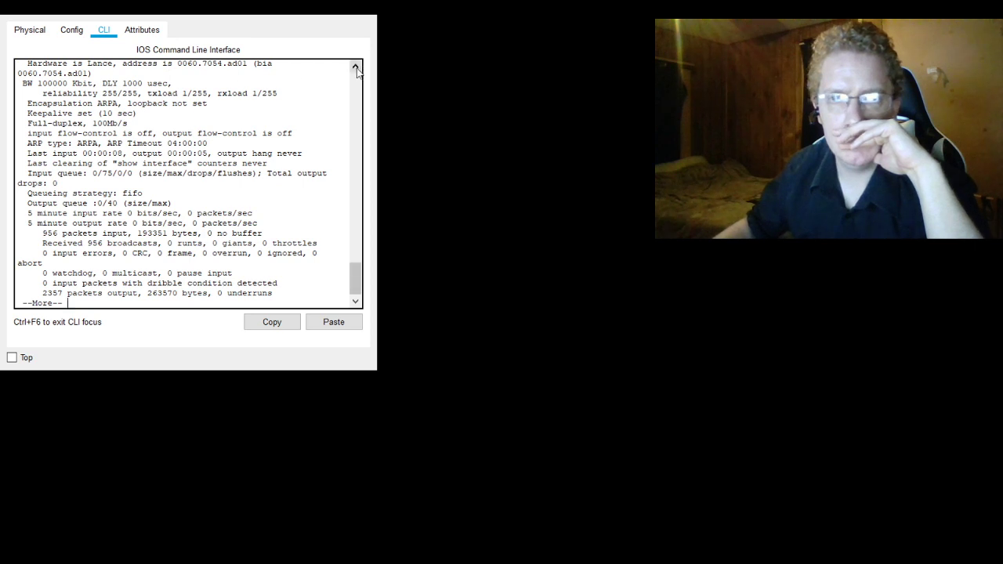
scroll(105, 112, "up", 2)
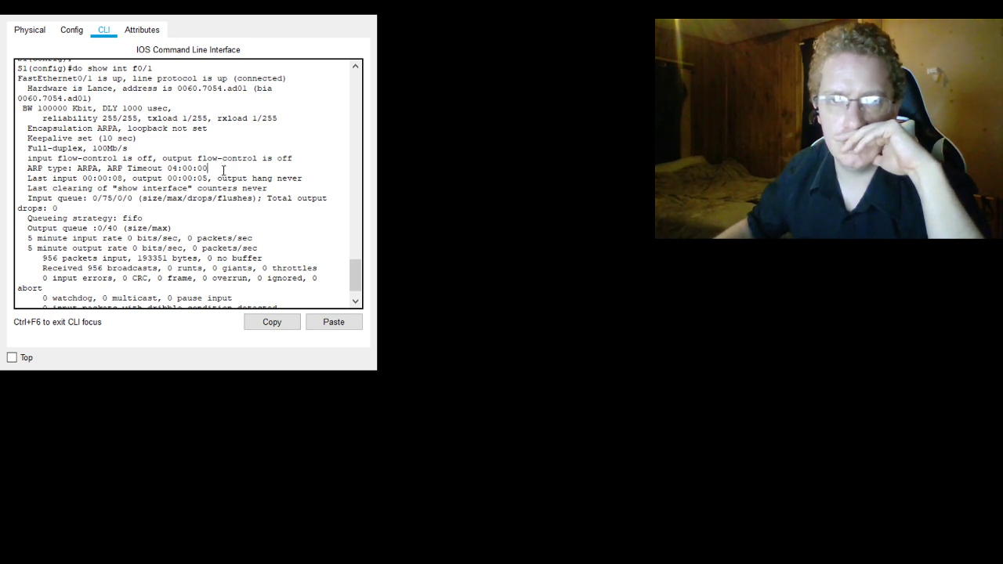
scroll(223, 170, "up", 3)
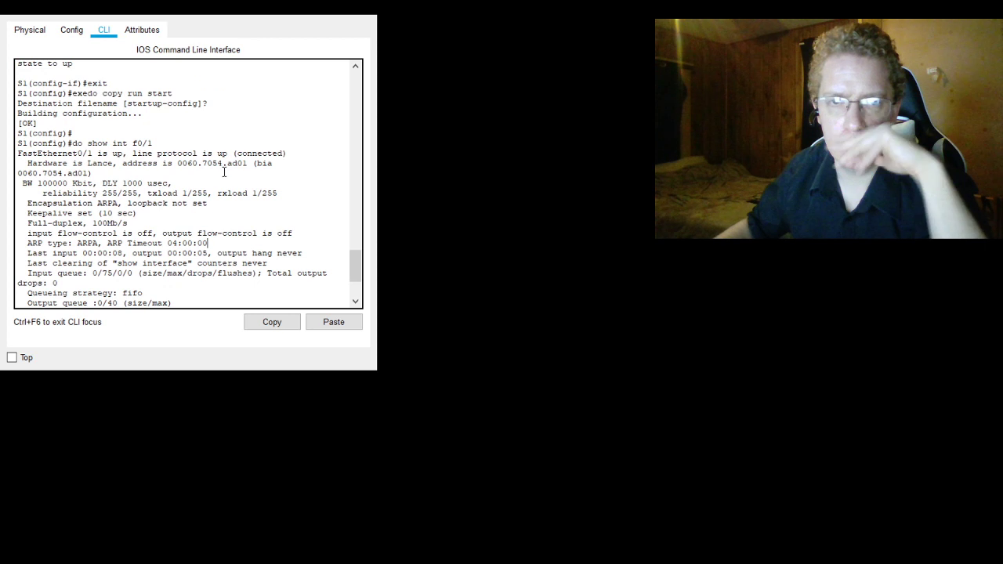
scroll(227, 176, "down", 5)
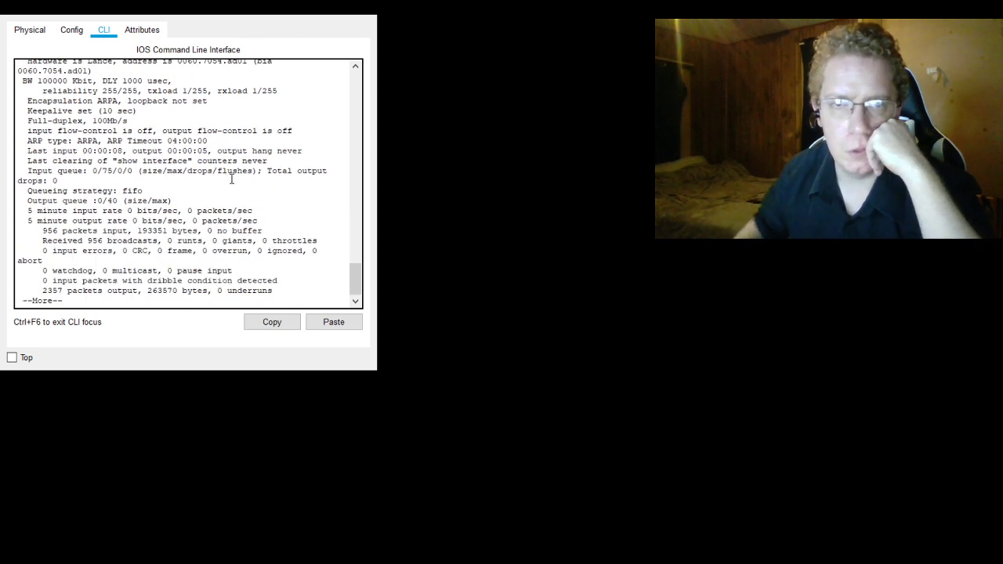
- Page through the rest of S1's F0/1 interface output until the configuration prompt returns
key("Return")
key("Return")
key("Return")
key("Return")
key("Return")
key("Return")
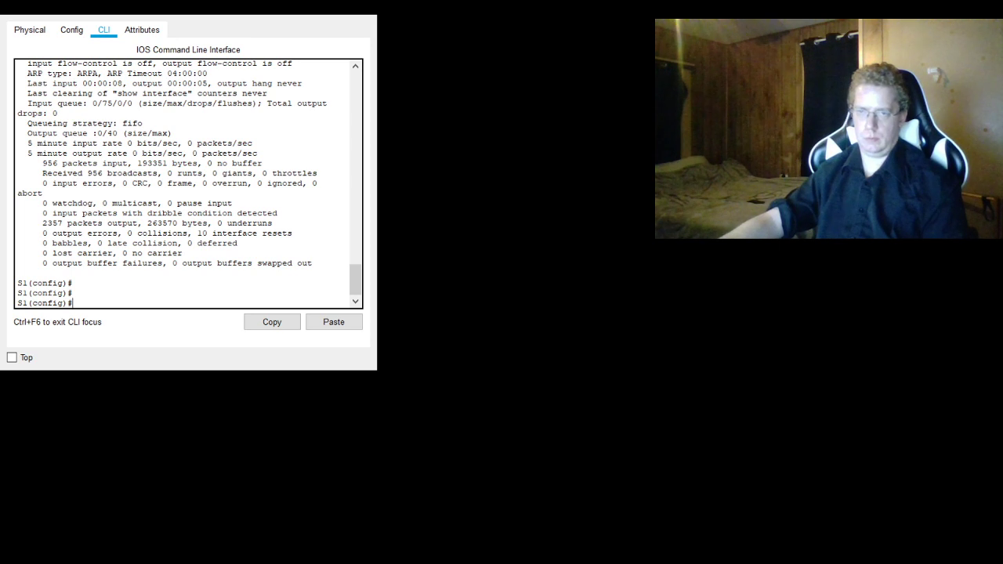
- Highlight the hardware address in S1's F0/1 interface output and close the switch window
scroll(199, 168, "up", 7)
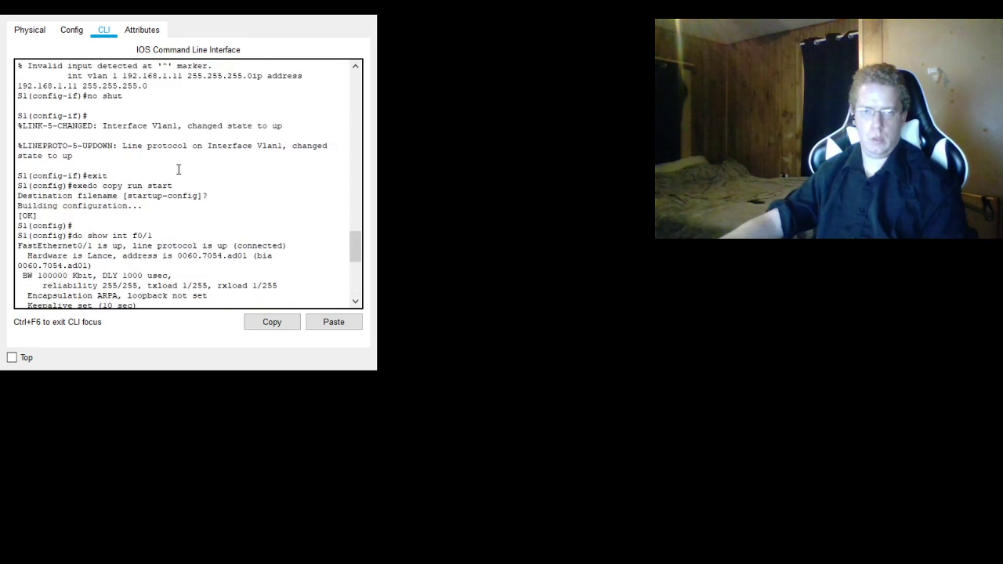
scroll(178, 169, "down", 1)
scroll(179, 169, "down", 1)
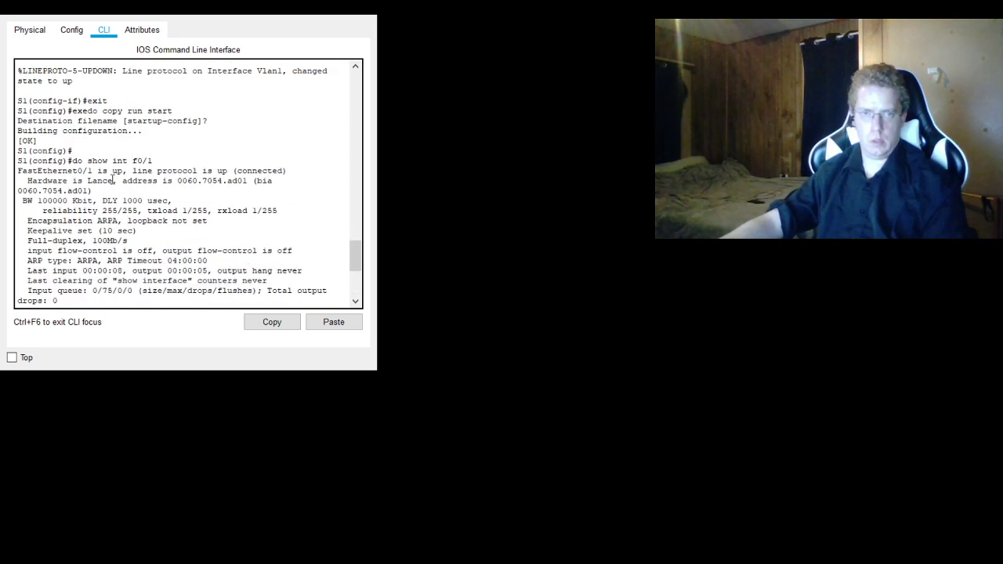
left_click_drag(247, 181, 176, 181)
right_click(188, 180)
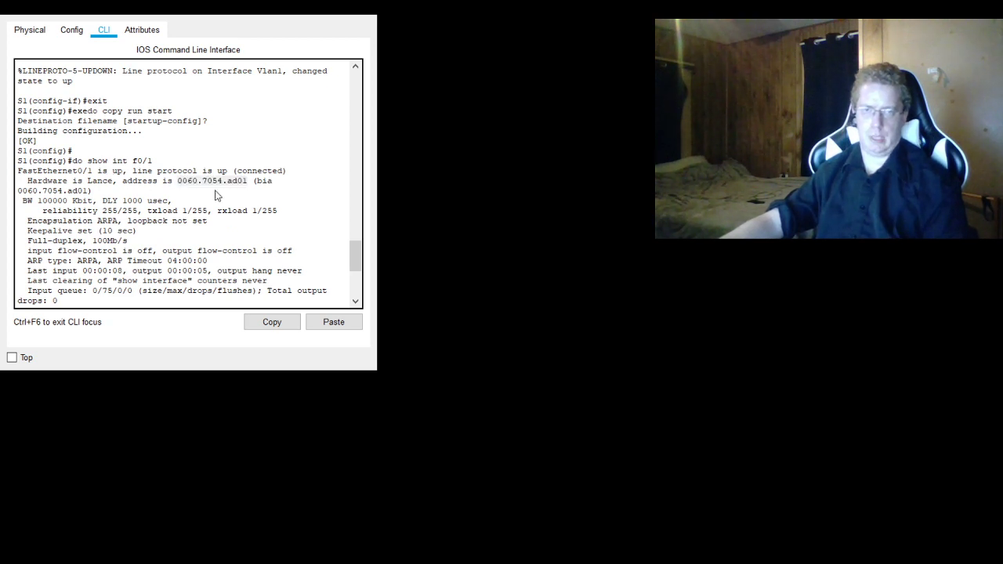
left_click(216, 190)
left_click(364, 7)
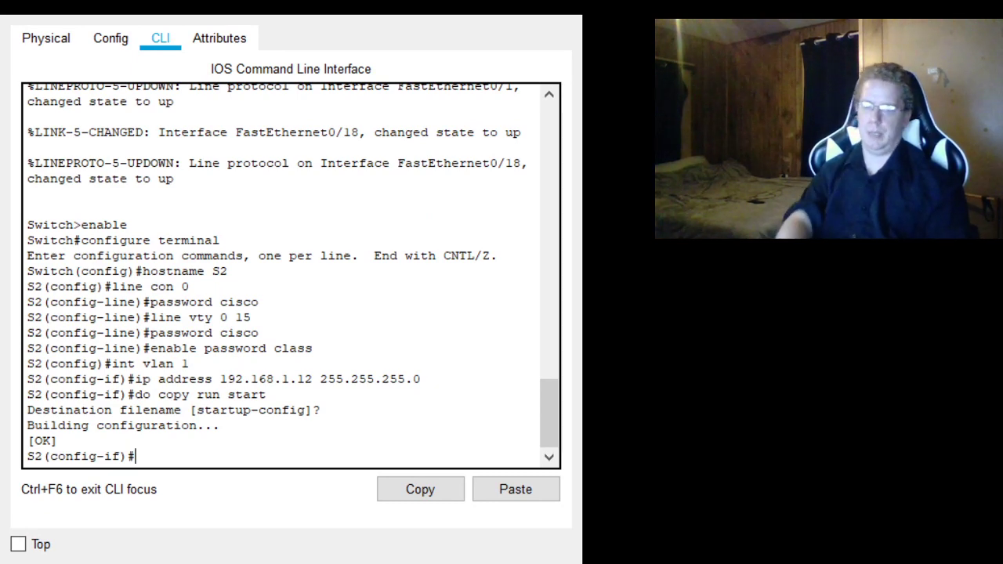
- Run do show int f0/1 on S2 to display the interface's details
type("show")
key("BackSpace")
key("BackSpace")
key("BackSpace")
key("BackSpace")
type("do")
key("BackSpace")
key("BackSpace")
type("do show int f-0")
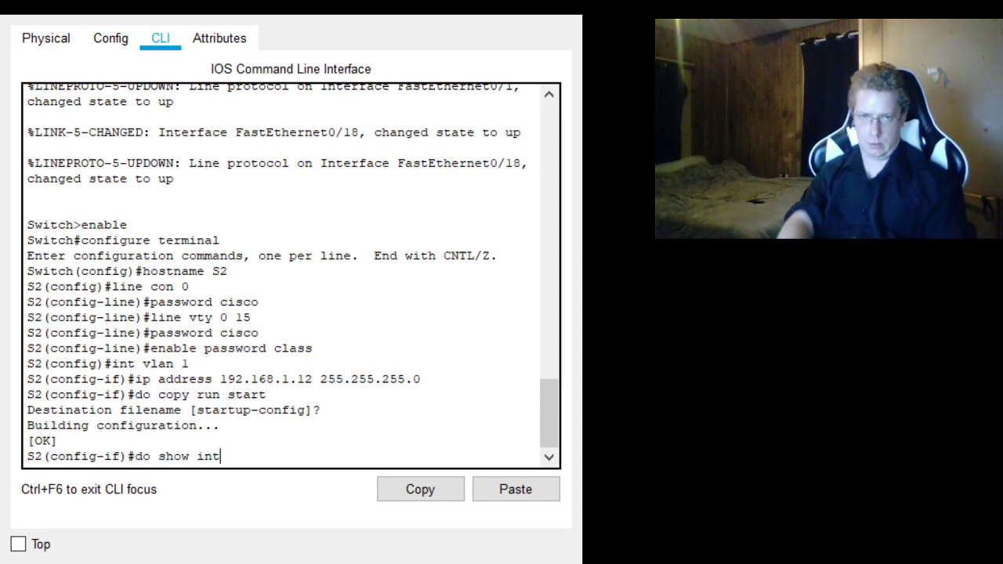
key("BackSpace")
key("BackSpace")
type("f0/1")
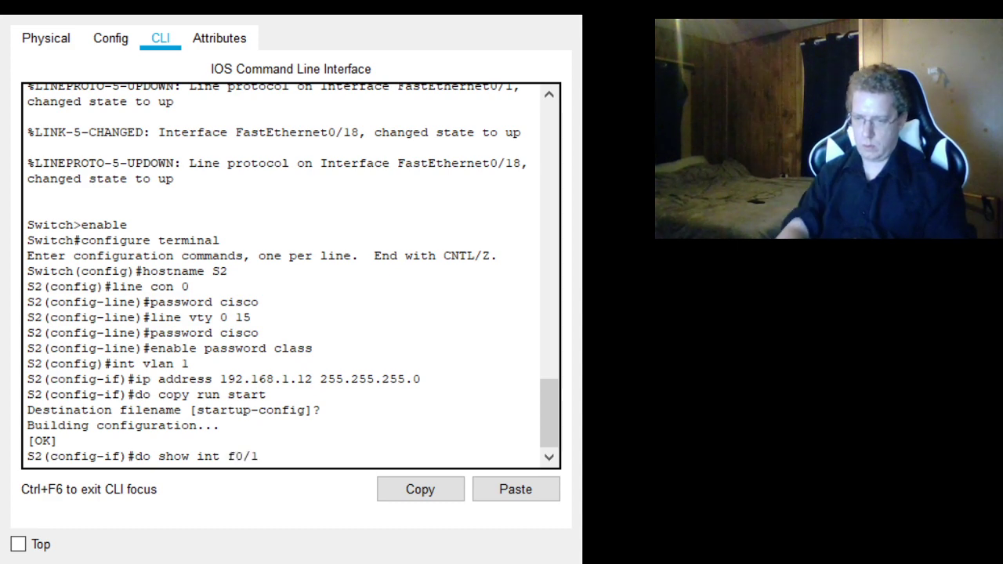
key("Return")
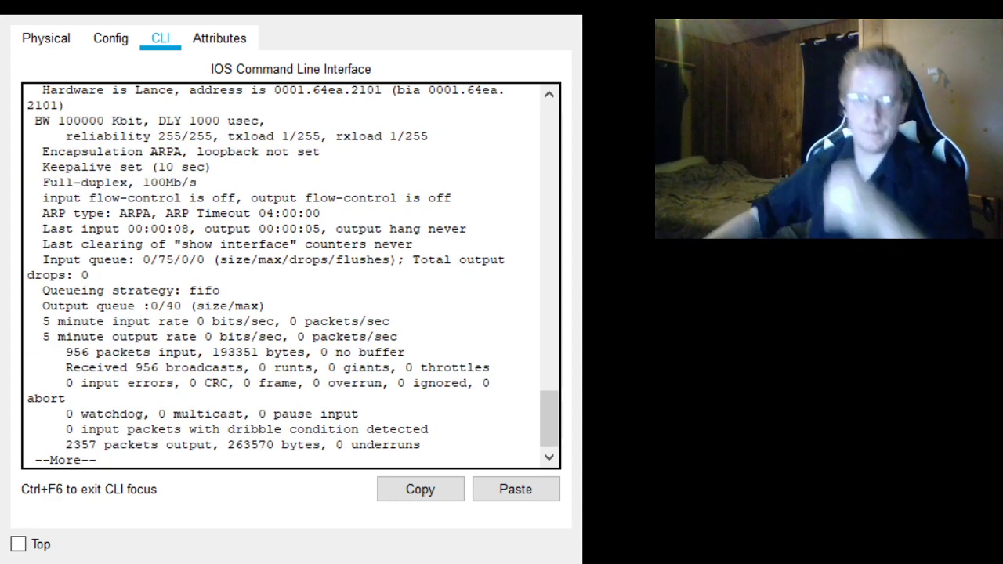
- Highlight the hardware address in S2's F0/1 output and page through the remaining lines to the prompt
left_click_drag(383, 92, 286, 141)
double_click(284, 130)
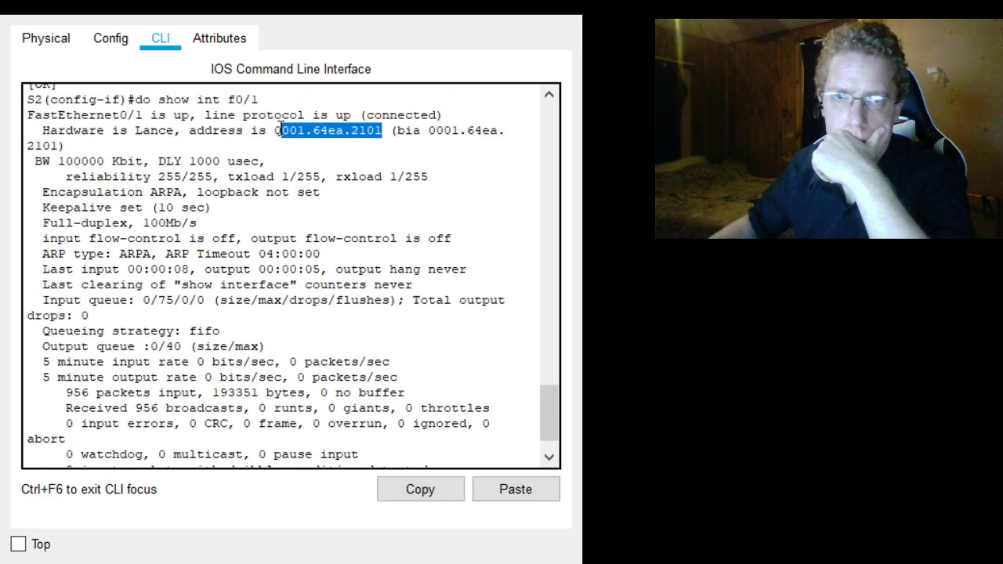
left_click(279, 130)
double_click(296, 132)
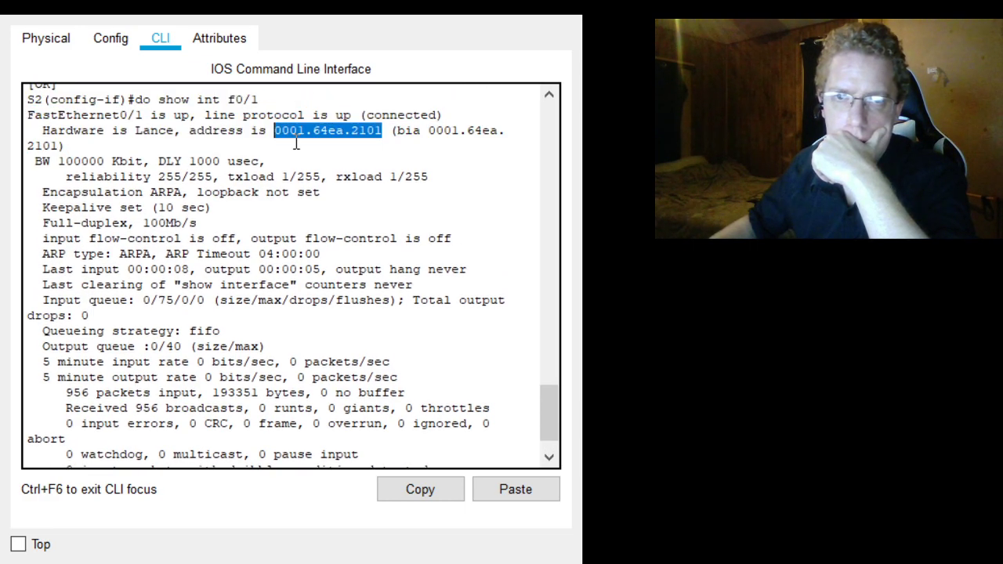
left_click(301, 145)
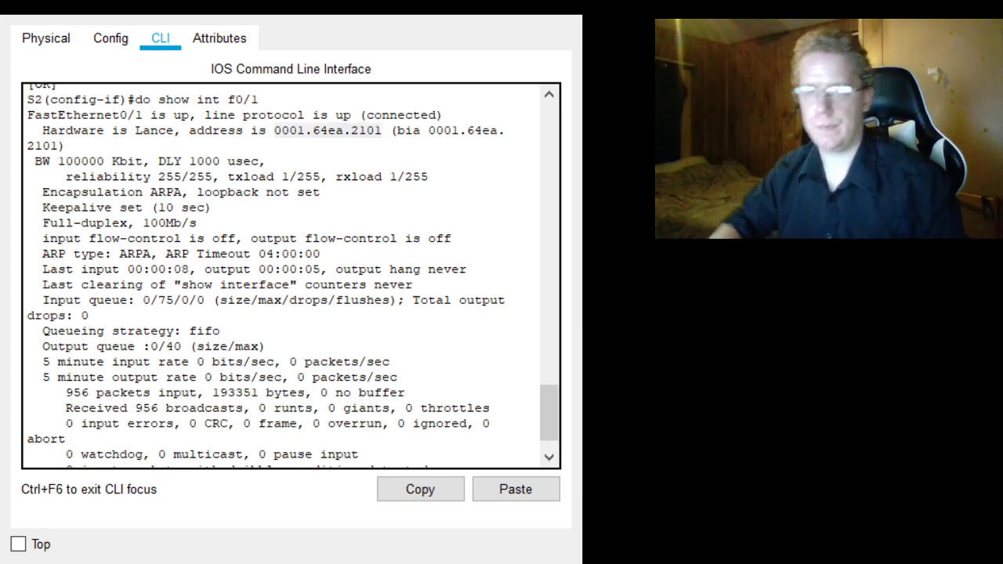
scroll(329, 287, "down", 1)
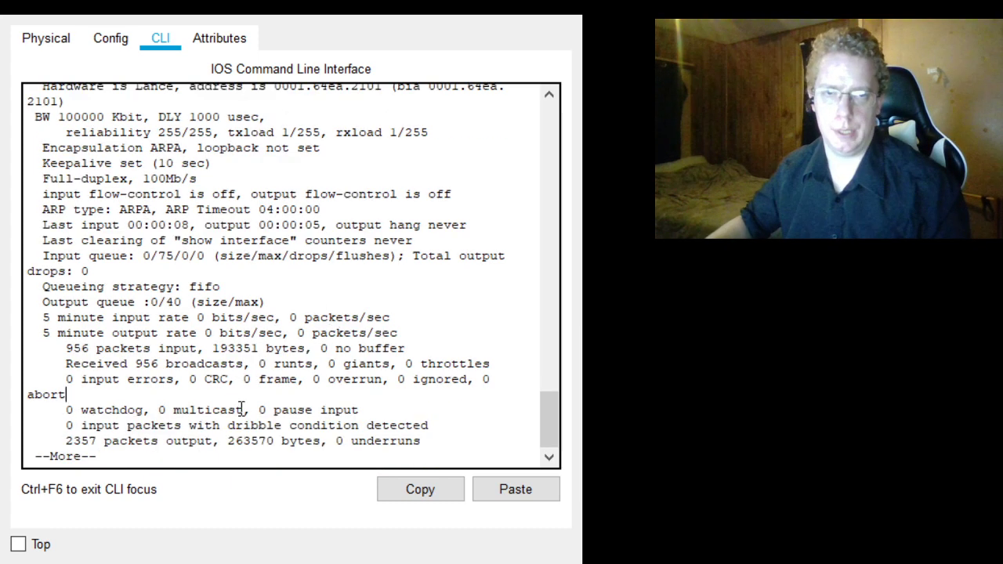
key("Return")
key("Return")
key("Return")
key("Return")
key("Return")
key("Return")
key("Return")
key("Return")
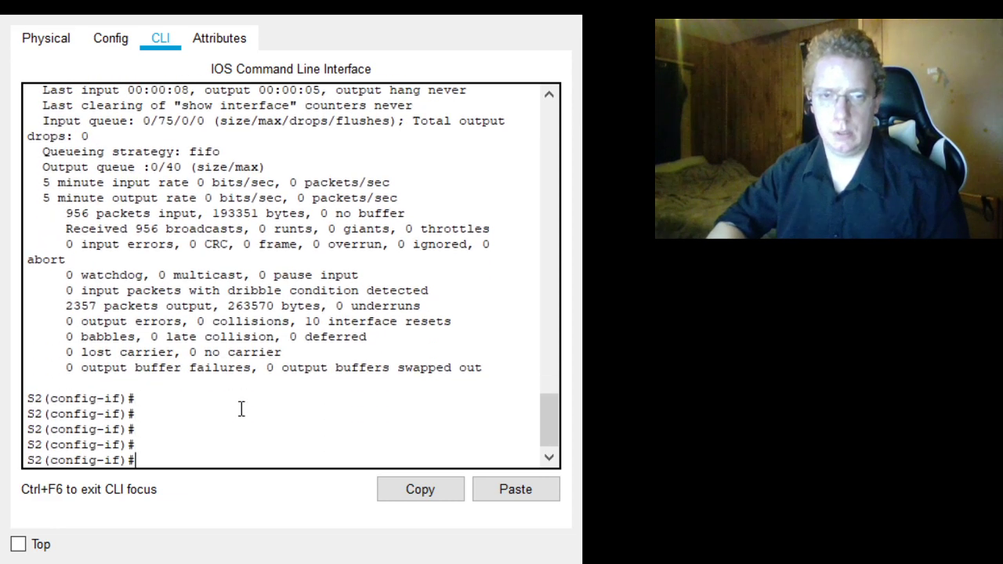
- Try to display S2's MAC address table with do show mac-address table
type("do show m")
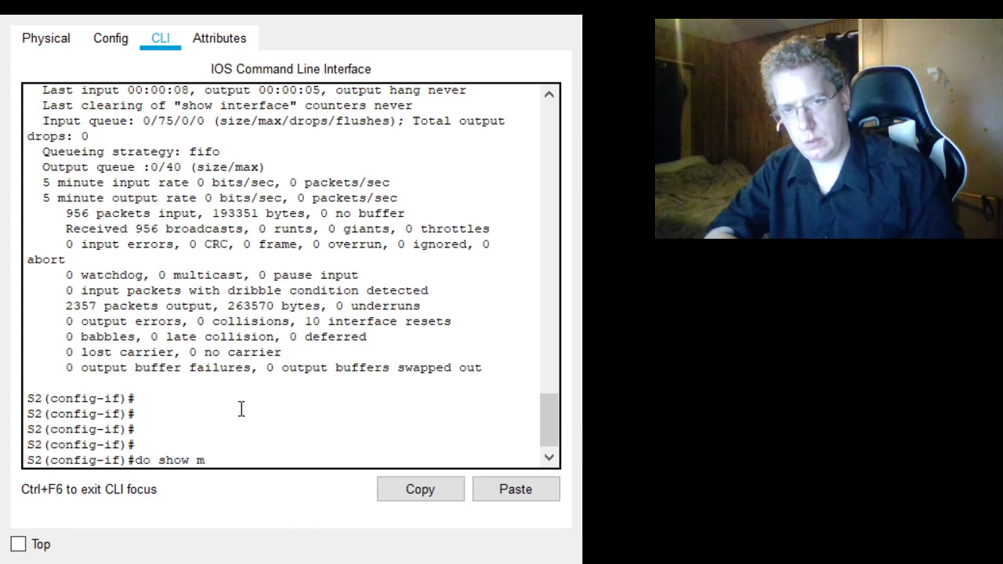
type("ac-address table")
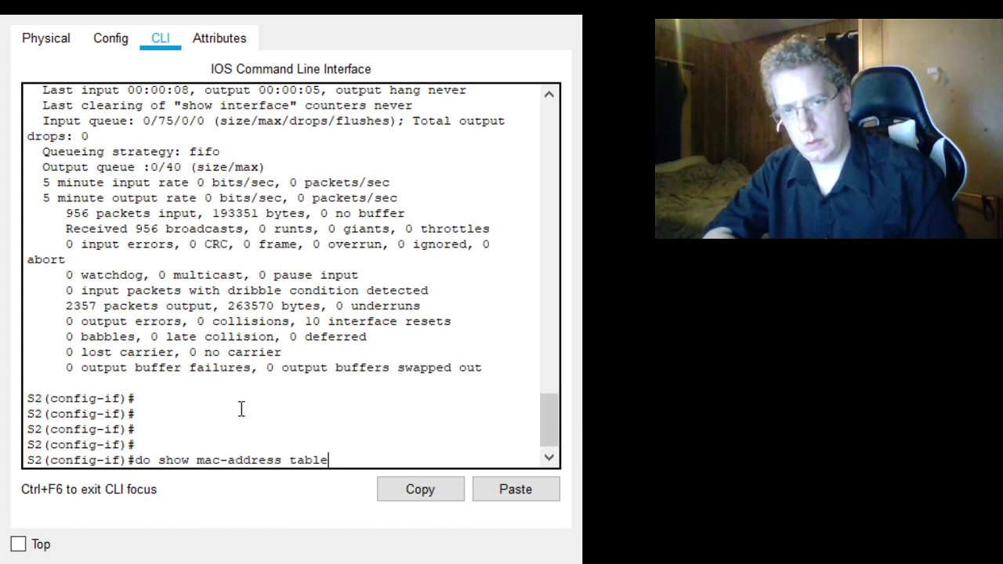
key("Return")
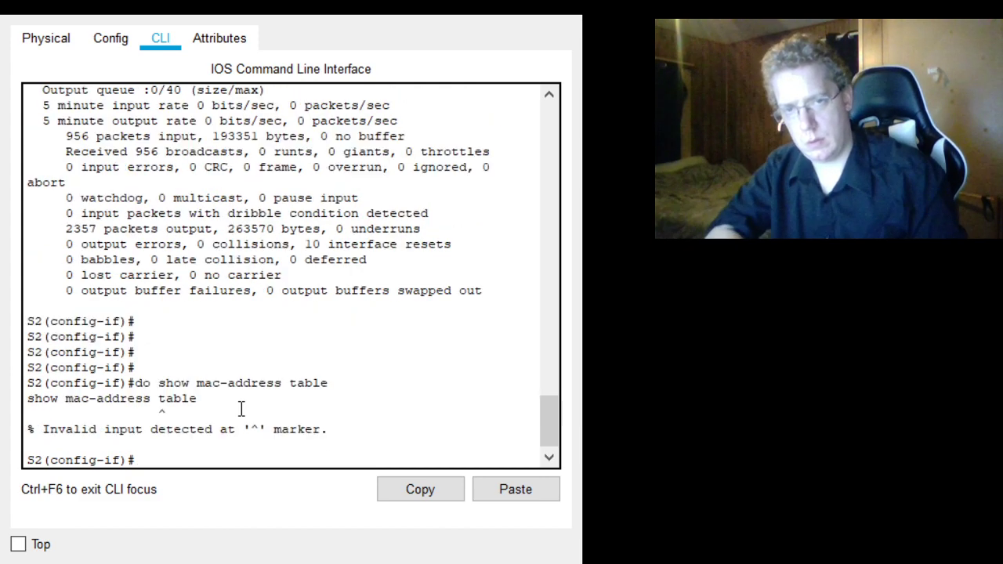
- Query the inline command help on S2 for do show mac-address and do show mac
key("Up")
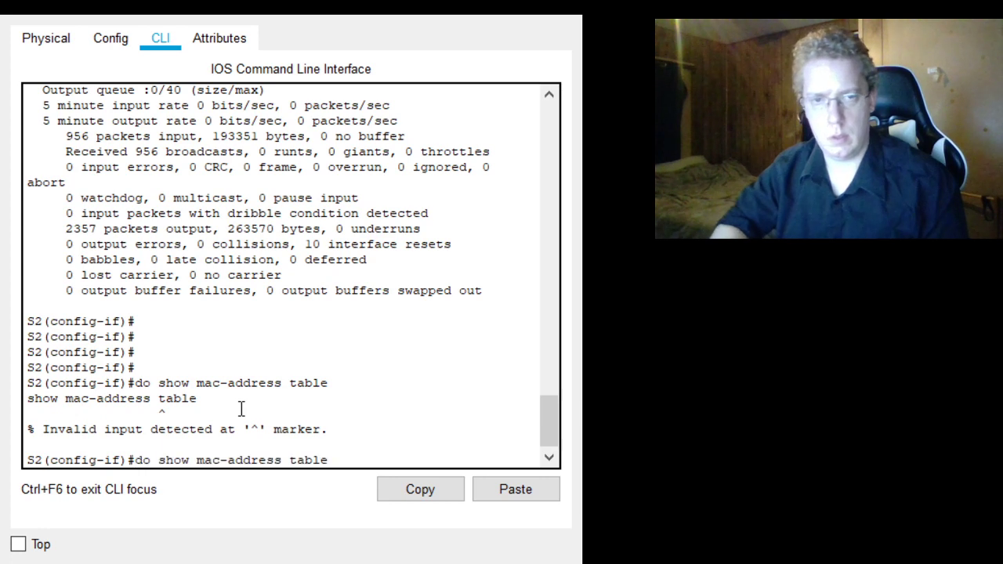
key("BackSpace")
key("BackSpace")
key("BackSpace")
key("BackSpace")
key("BackSpace")
type("?")
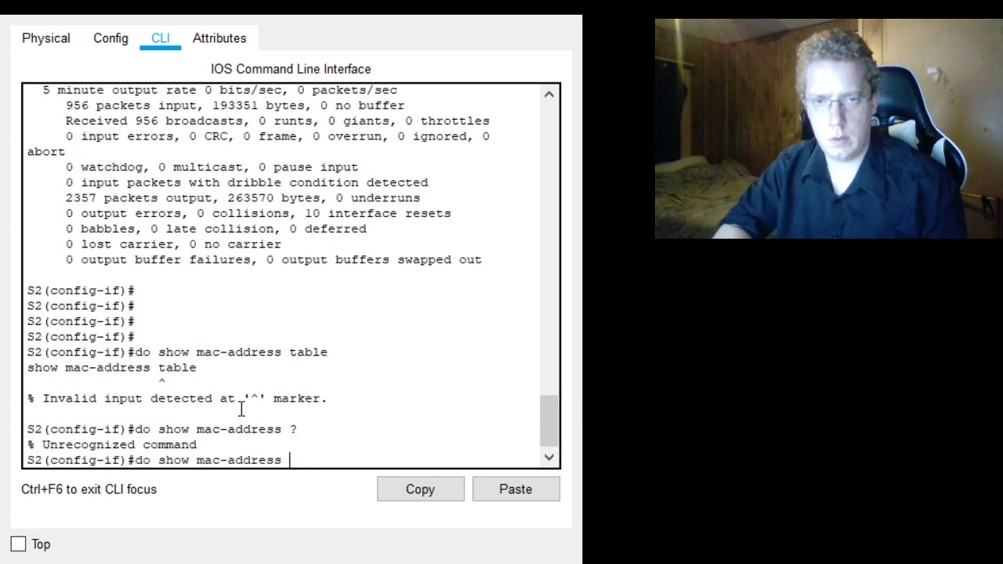
key("BackSpace")
key("BackSpace")
key("BackSpace")
key("BackSpace")
key("BackSpace")
key("BackSpace")
key("BackSpace")
key("BackSpace")
key("BackSpace")
type("?")
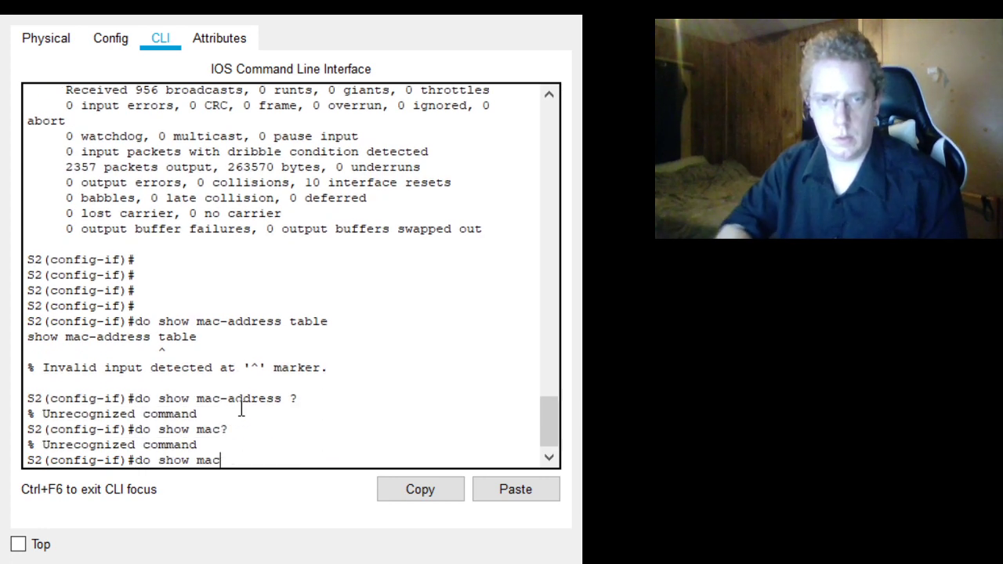
type(" ?")
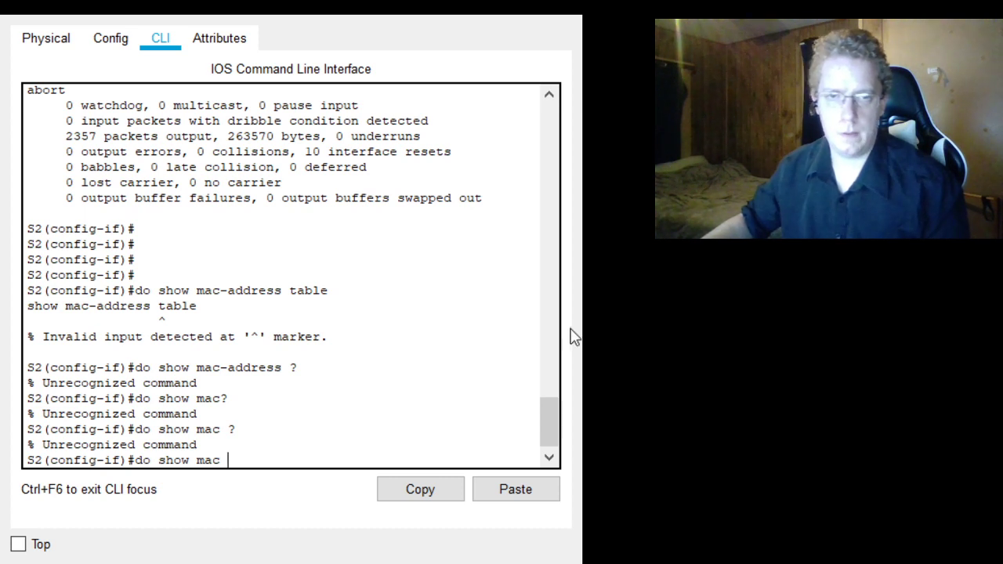
- Display S2's MAC address table with do show mac address-table
type("address-")
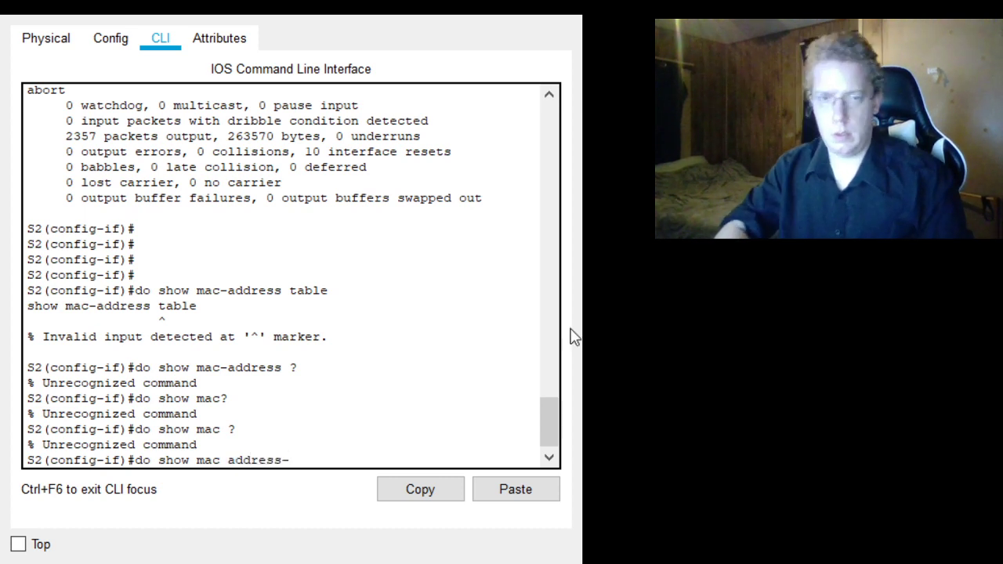
type("table")
key("Return")
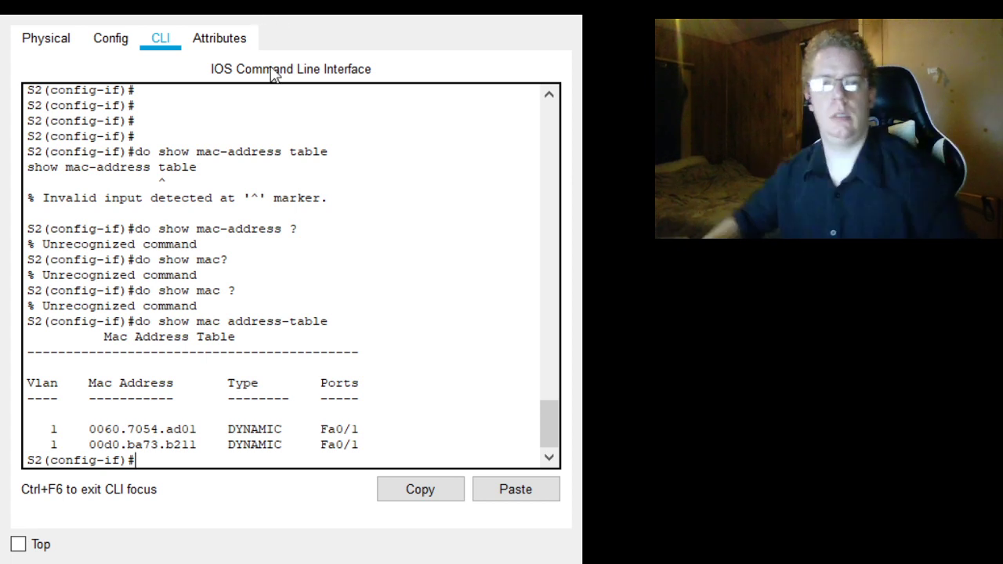
- Clear the dynamic entries from S2's MAC address table with do clear mac address-table dynamic
type("do clear")
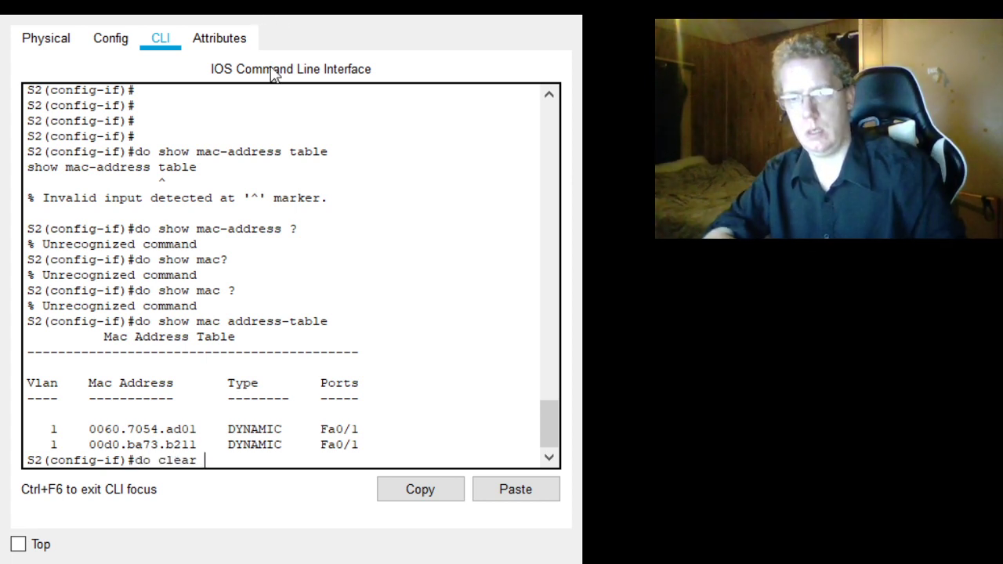
type(" mac address-table dyn")
key("BackSpace")
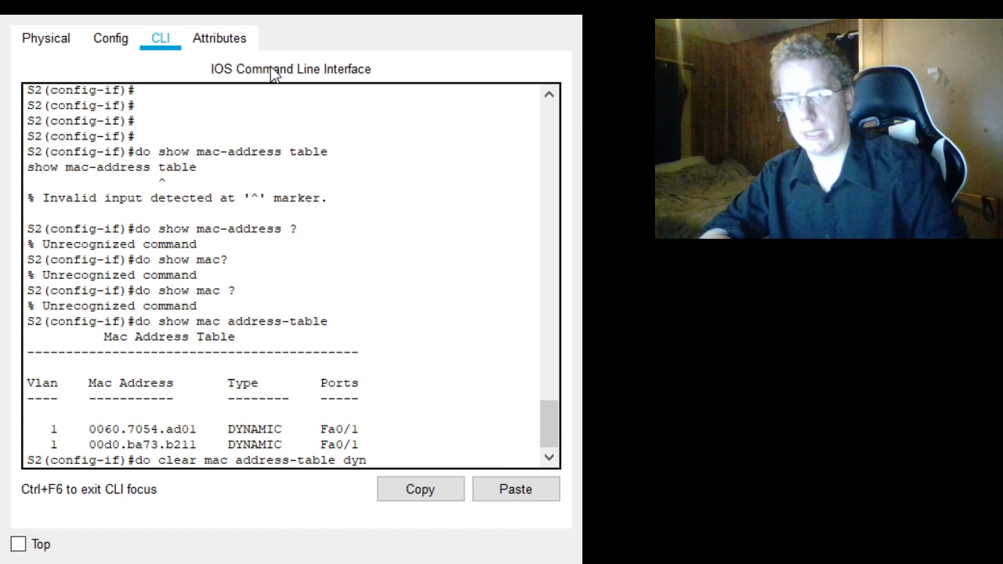
type("namic")
key("Return")
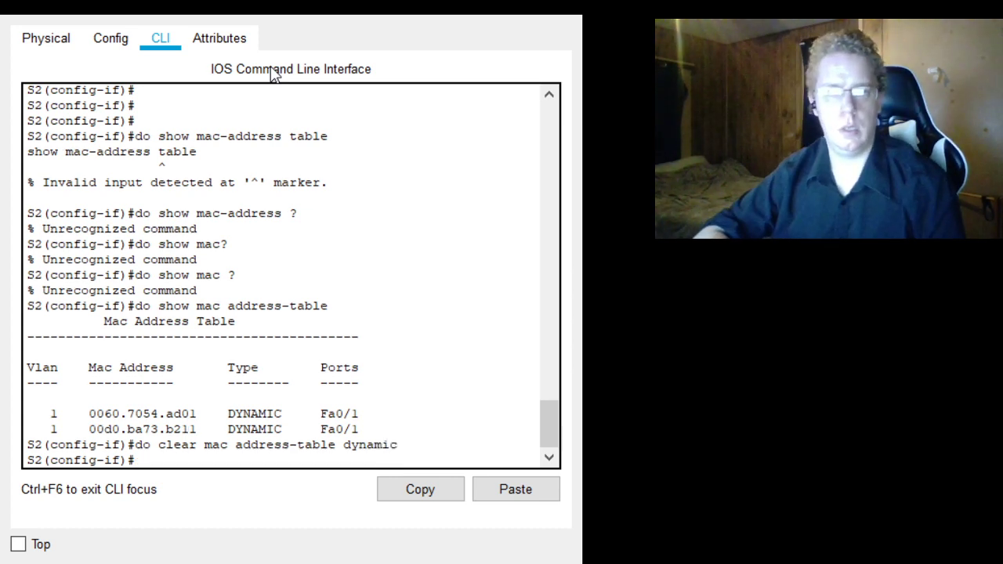
- Redisplay S2's cleared MAC address table, adding the do prefix to show mac address-table
type("show mac")
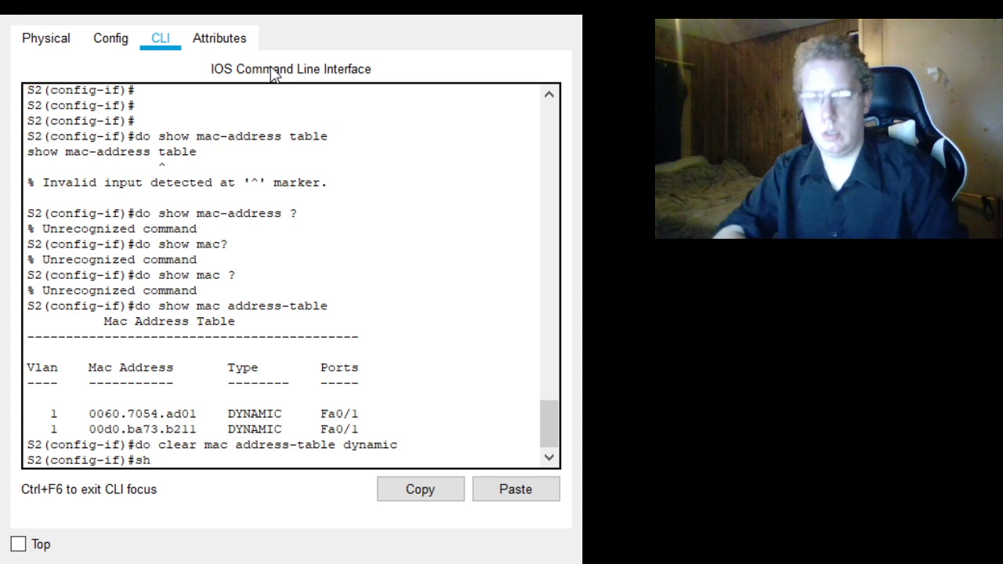
type("ress-table")
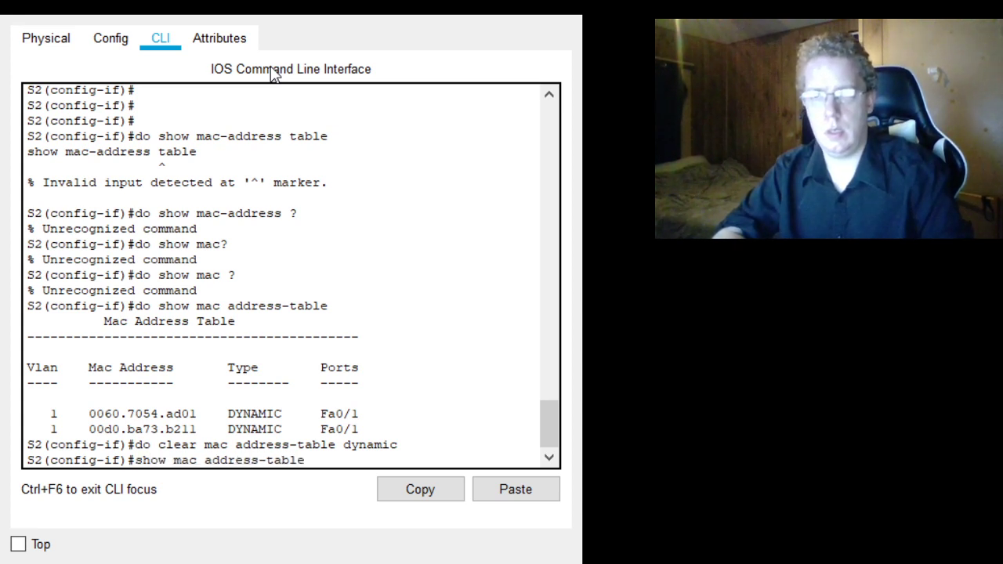
key("Return")
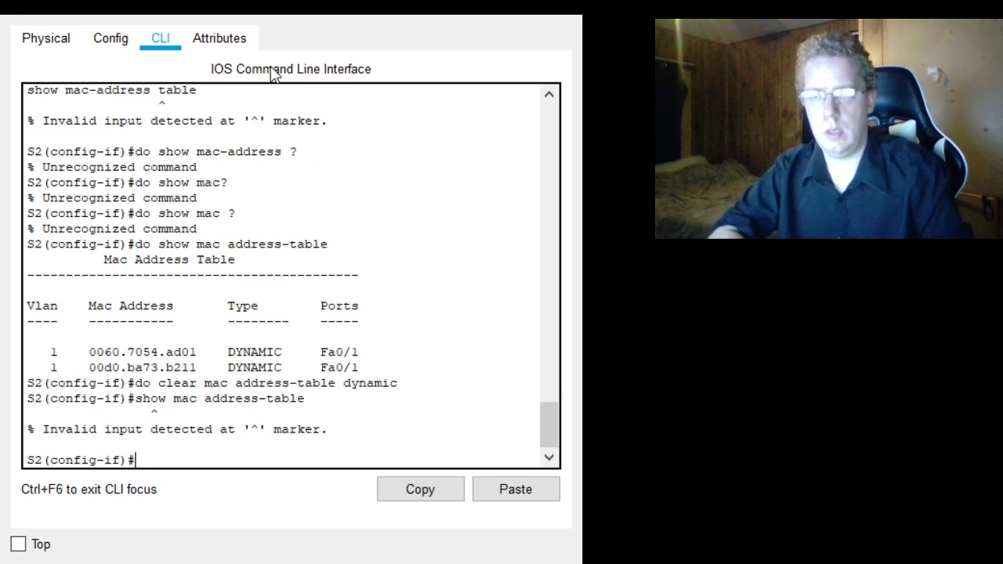
key("Up")
key("Left")
key("Left")
key("Left")
key("Left")
key("Left")
key("Left")
key("Left")
key("Left")
key("Left")
key("Left")
key("Left")
key("Left")
key("Left")
key("Left")
key("Left")
key("Left")
key("Left")
key("Left")
key("Left")
key("Left")
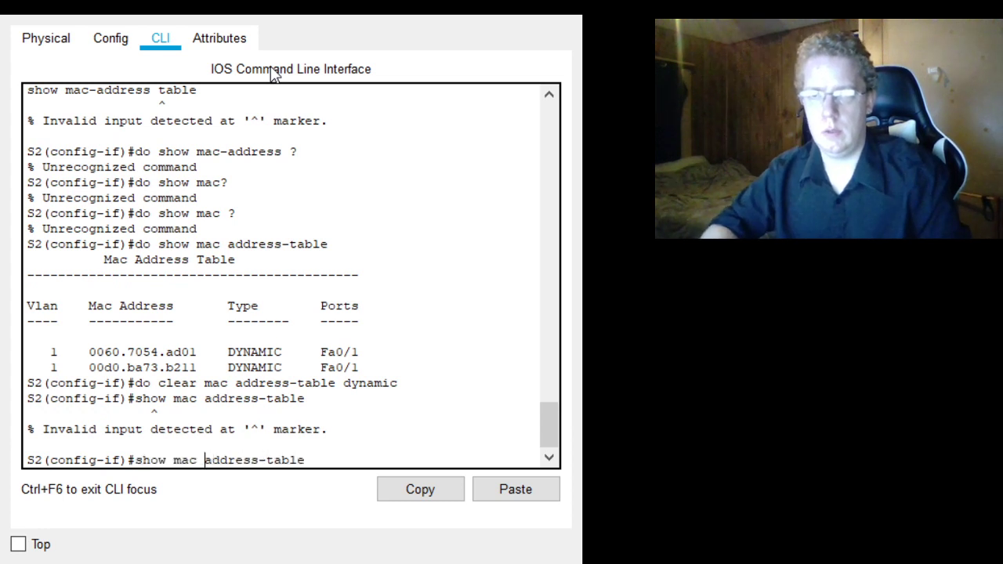
type("do")
key("Return")
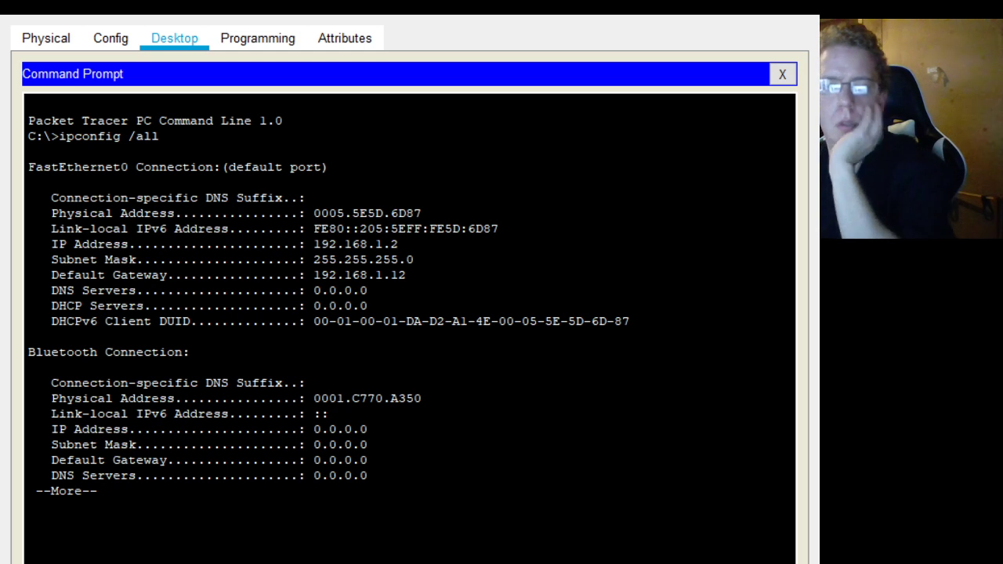
- Page through the rest of the ipconfig /all output in the command prompt of the 192.168.1.2 PC
key("space")
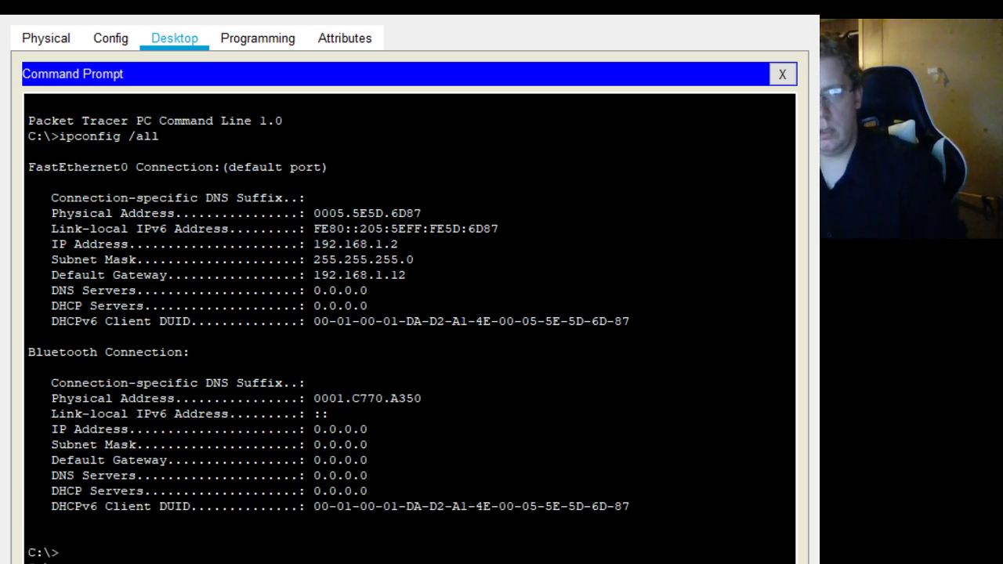
key("Return")
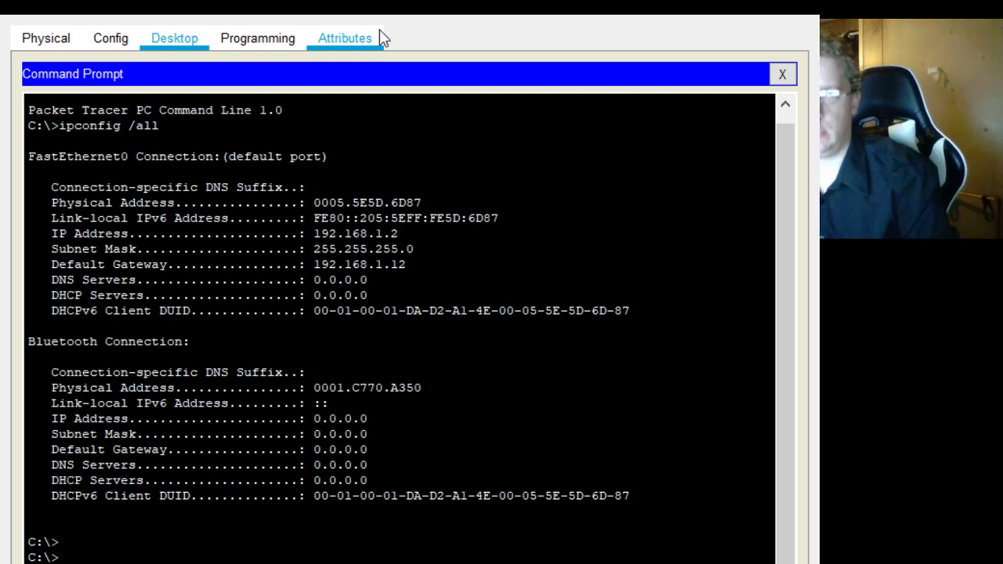
key("Return")
key("Return")
key("Return")
- List the PC's ARP entries with arp -a and ping 192.168.1.11 from its command prompt
type("arp -a")
key("Return")
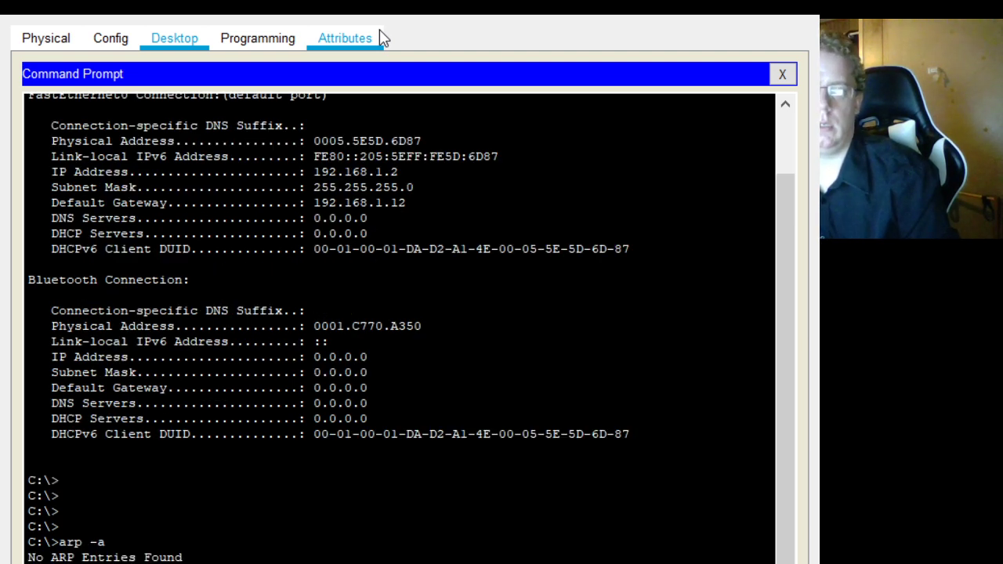
type("ping 192.168.1.11")
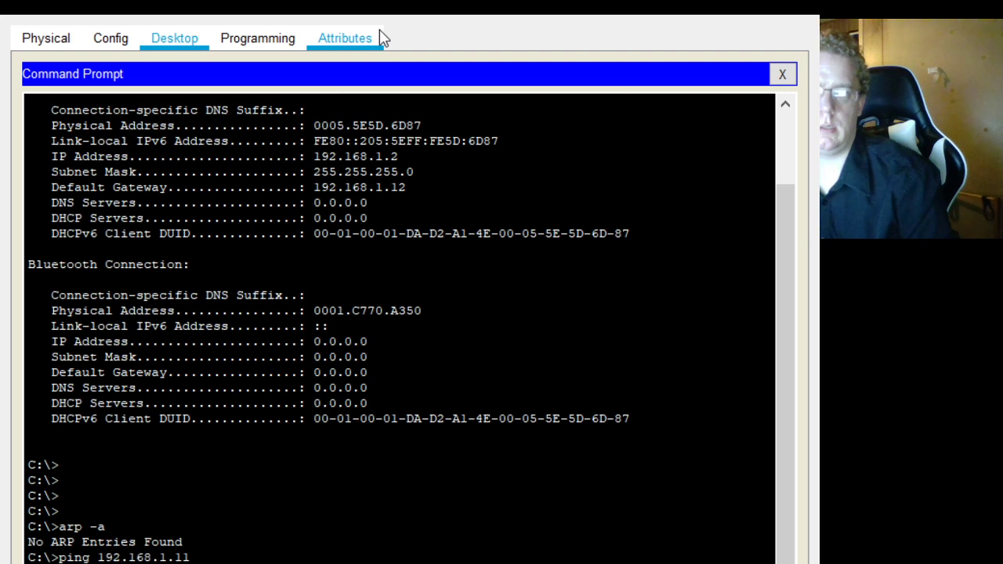
key("Return")
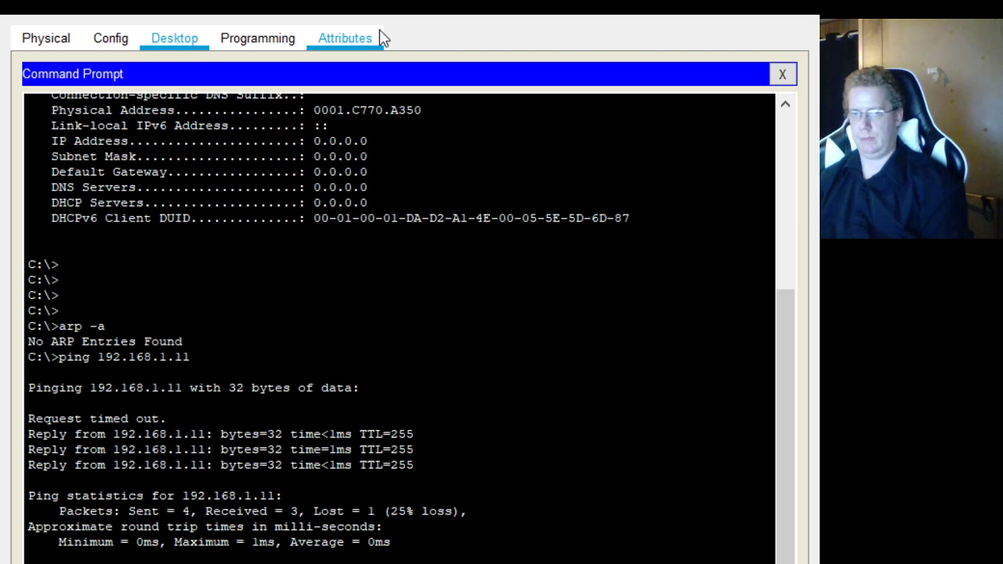
- Ping 192.168.1.12 and 192.168.1.3 from the PC's command prompt
key("Return")
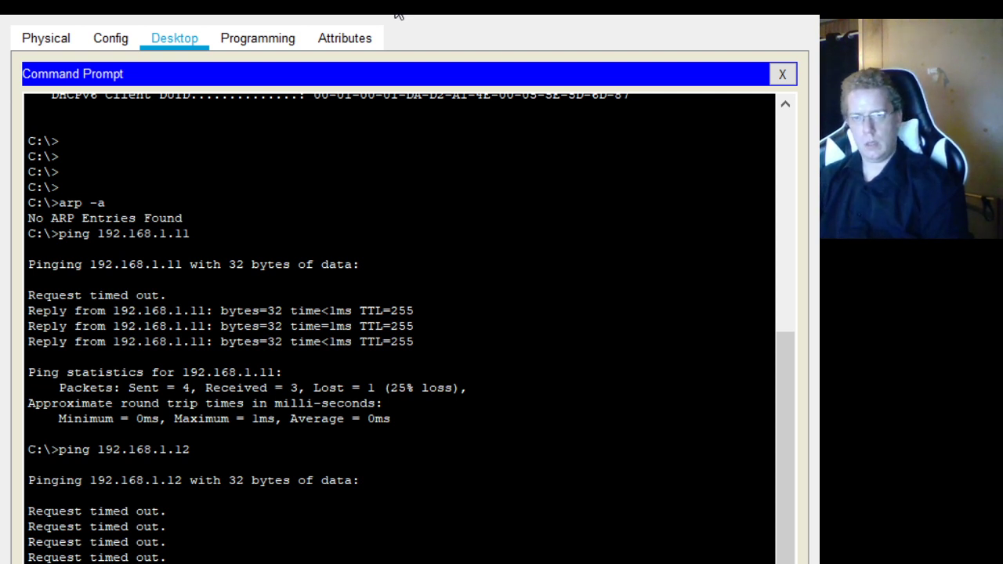
type("ping 192.168.1.3")
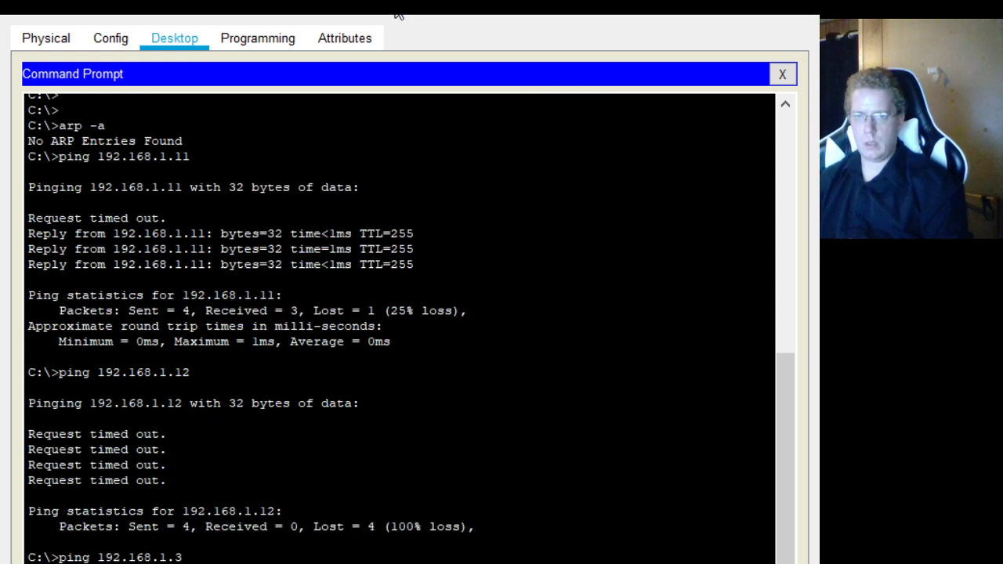
key("Return")
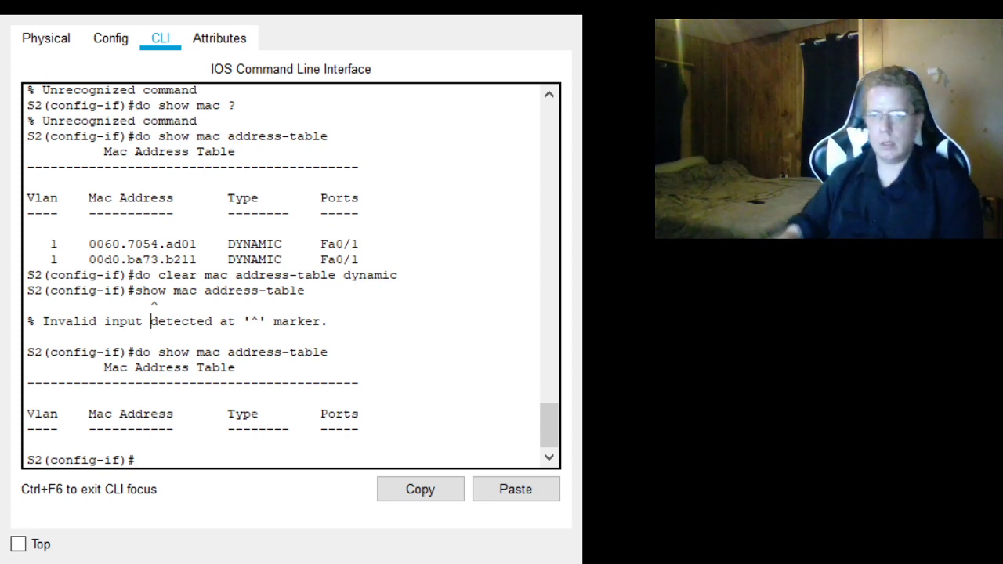
- Enable S2's VLAN 1 interface with int vlan 1 and no shut
type("i")
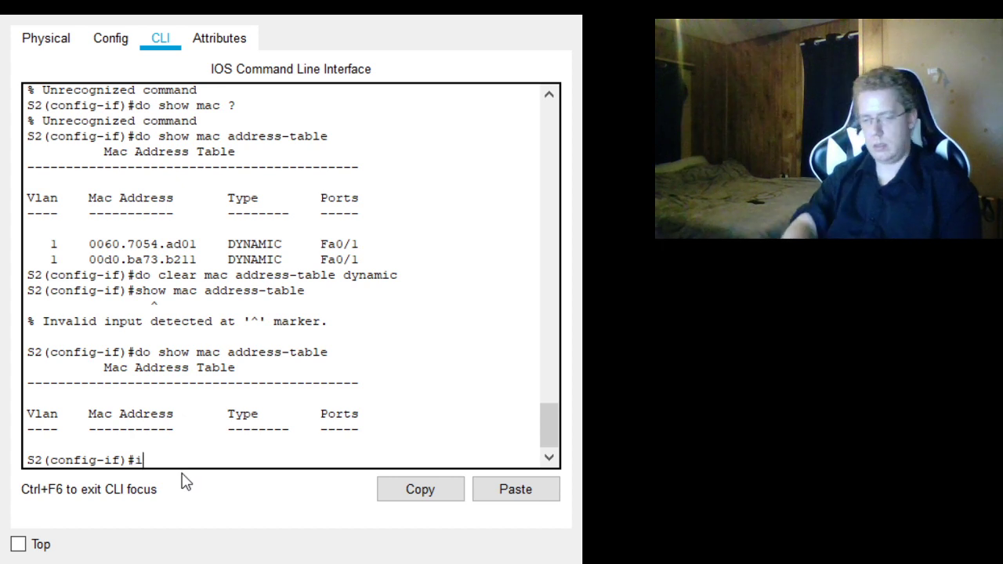
type("nt vlan 1")
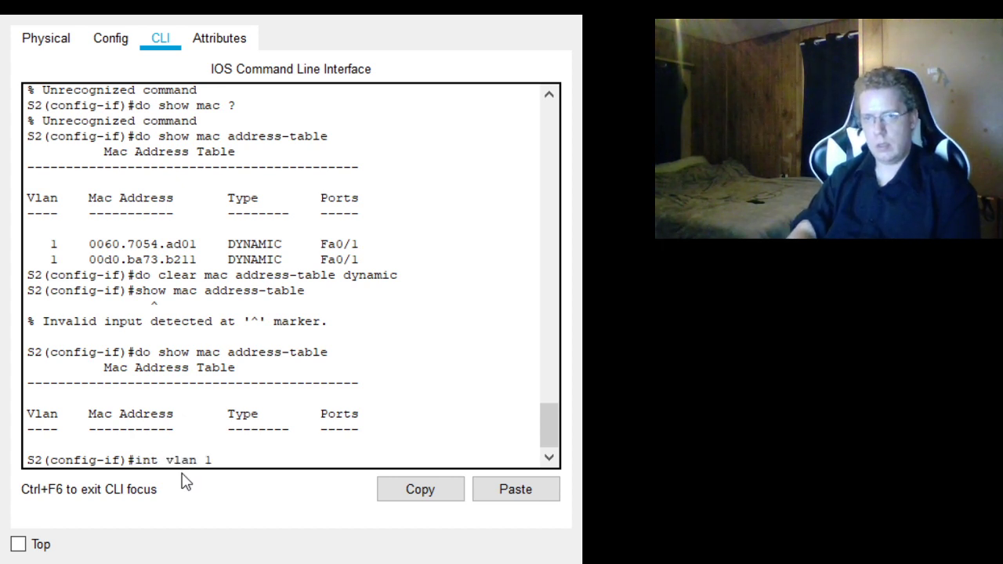
key("Return")
type("no shut")
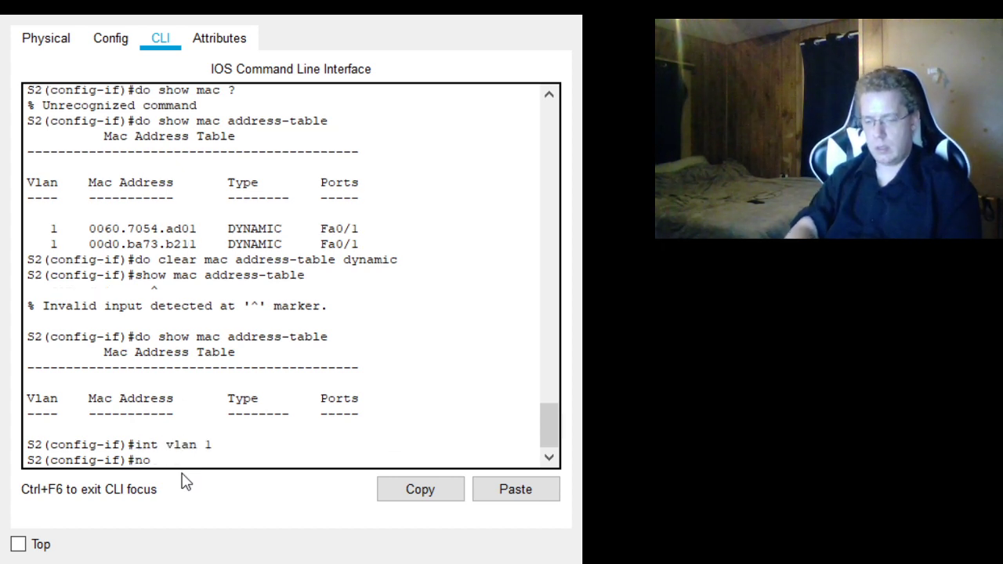
key("Return")
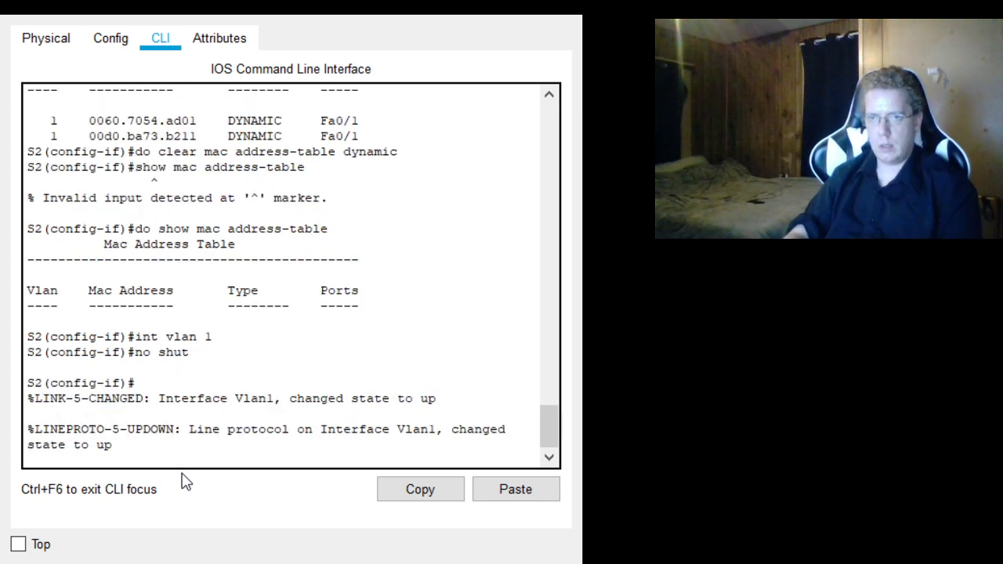
key("Return")
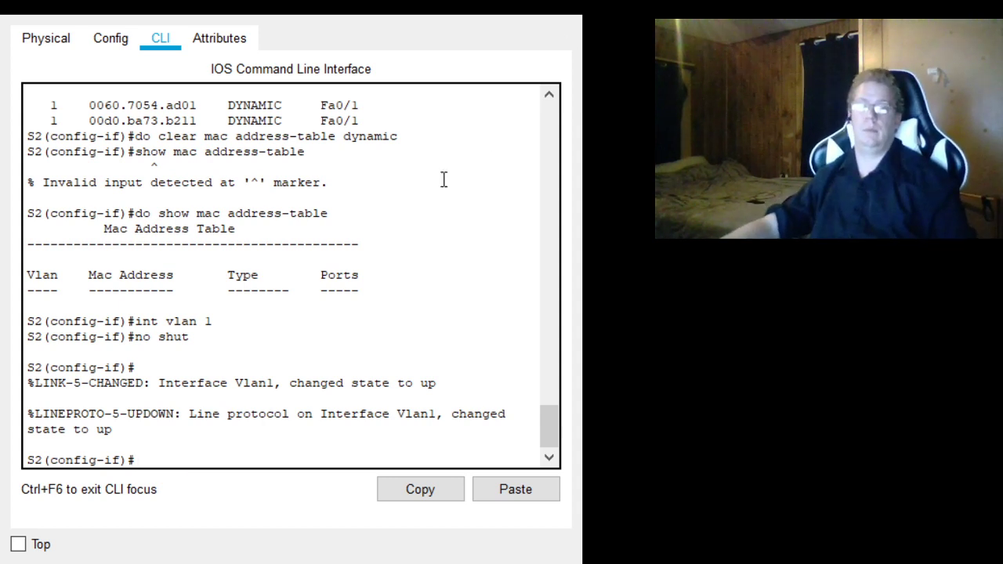
- Save S2's running configuration with do copy run start, accepting startup-config as the destination filename
type("do copy run start")
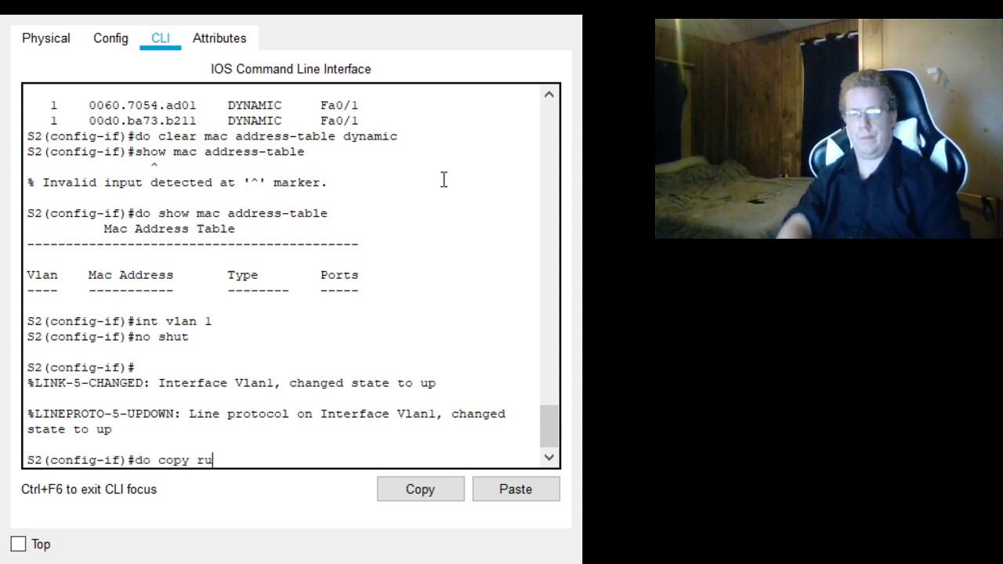
key("Return")
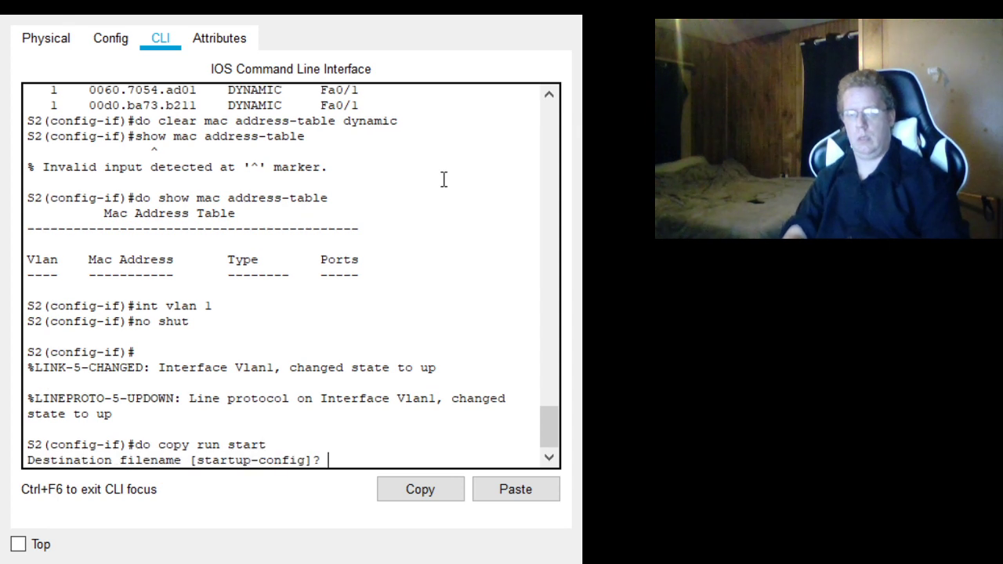
key("Return")
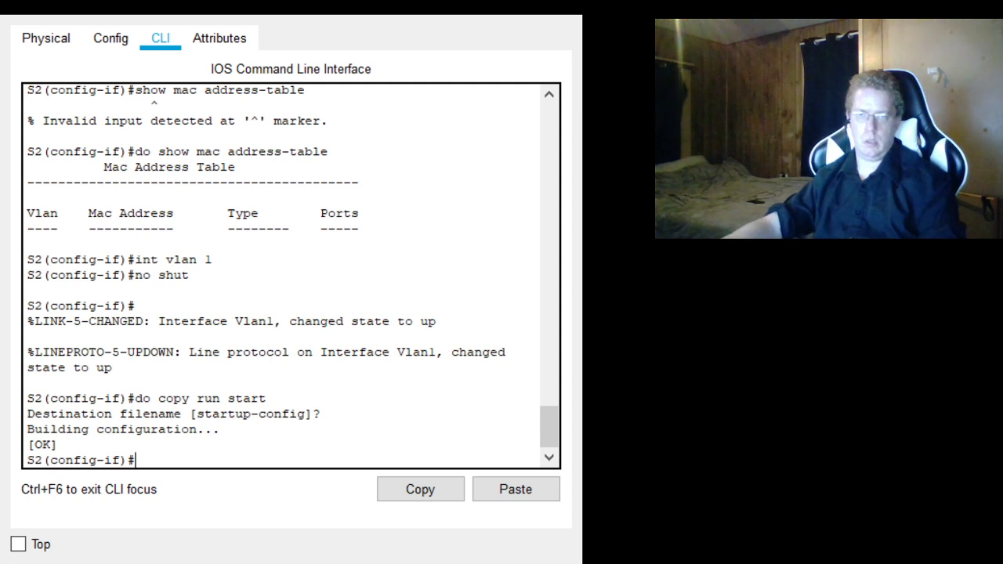
- Display S2's MAC address table again with do show mac address-table
type("do sh")
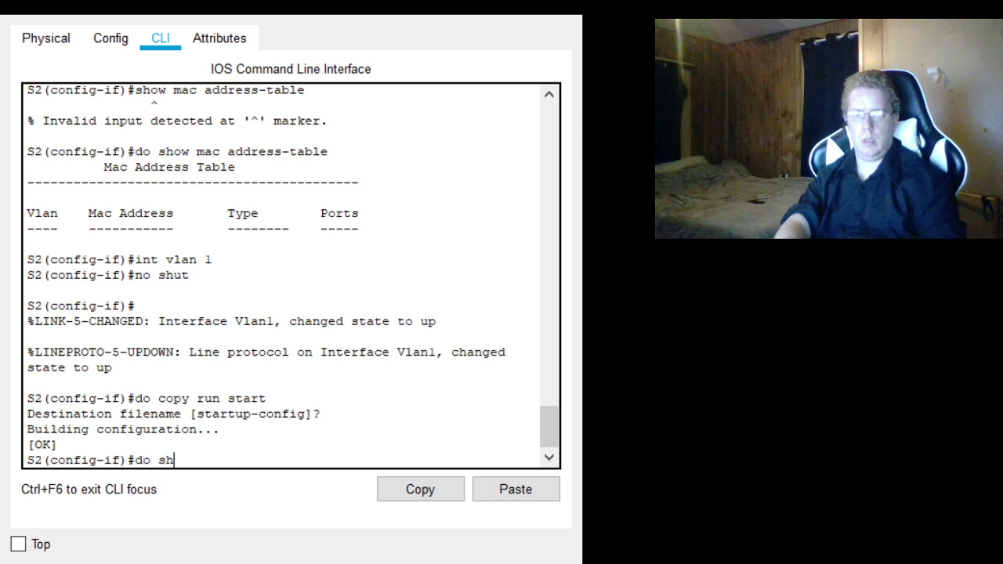
type("ow mac address-t")
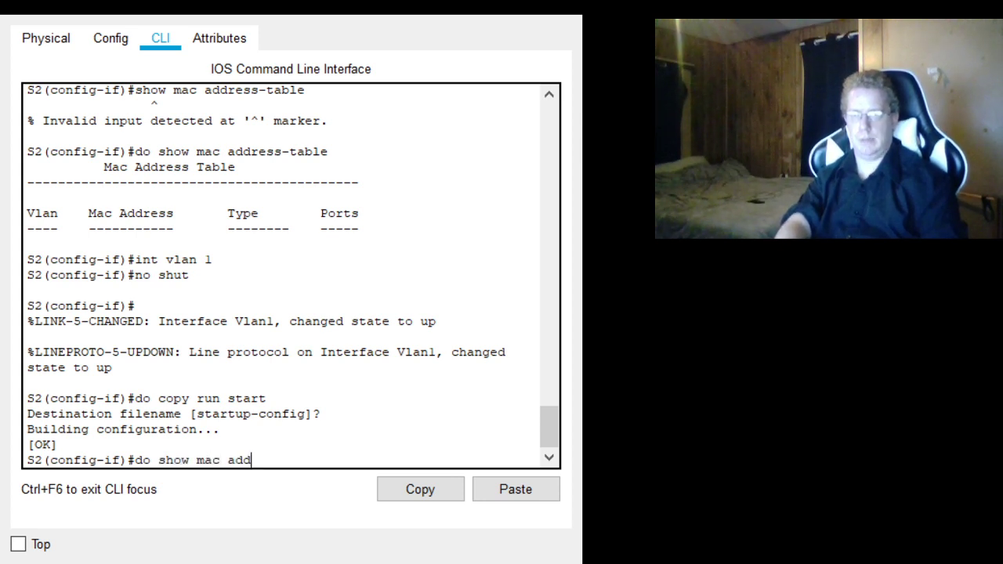
key("BackSpace")
key("BackSpace")
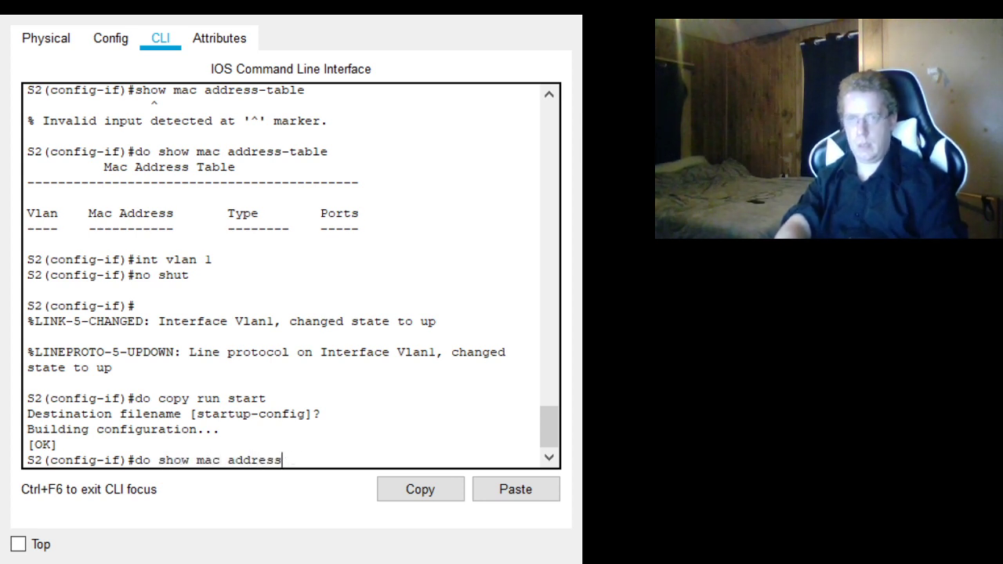
type("-")
type("table")
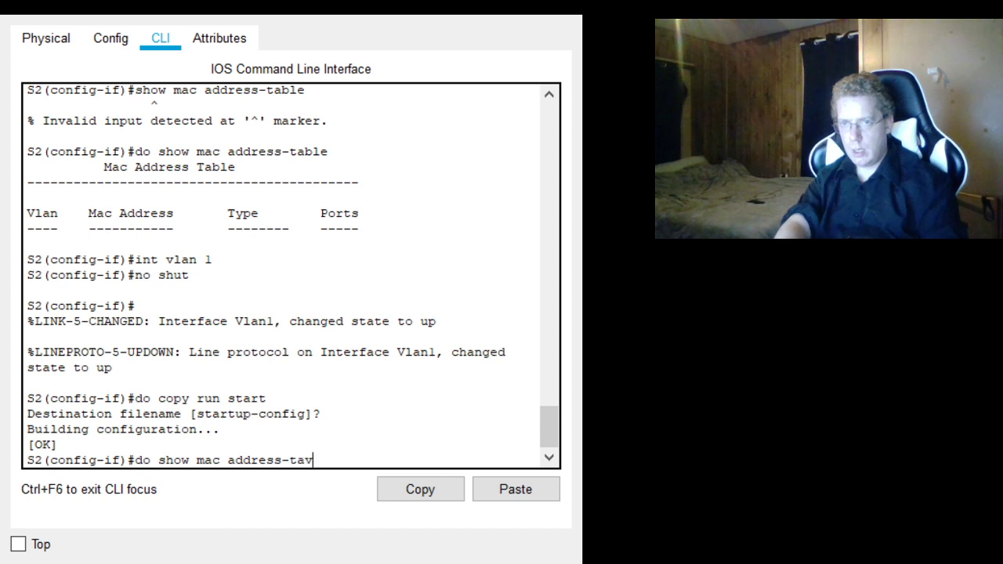
key("Return")
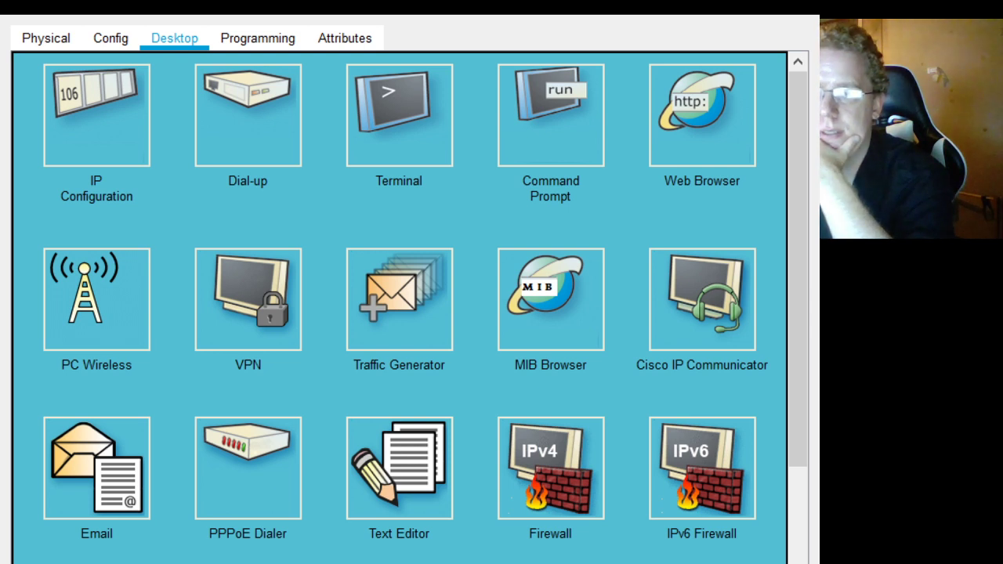
- Reopen the PC's command prompt and list its ARP entries with arp -a
left_click(564, 117)
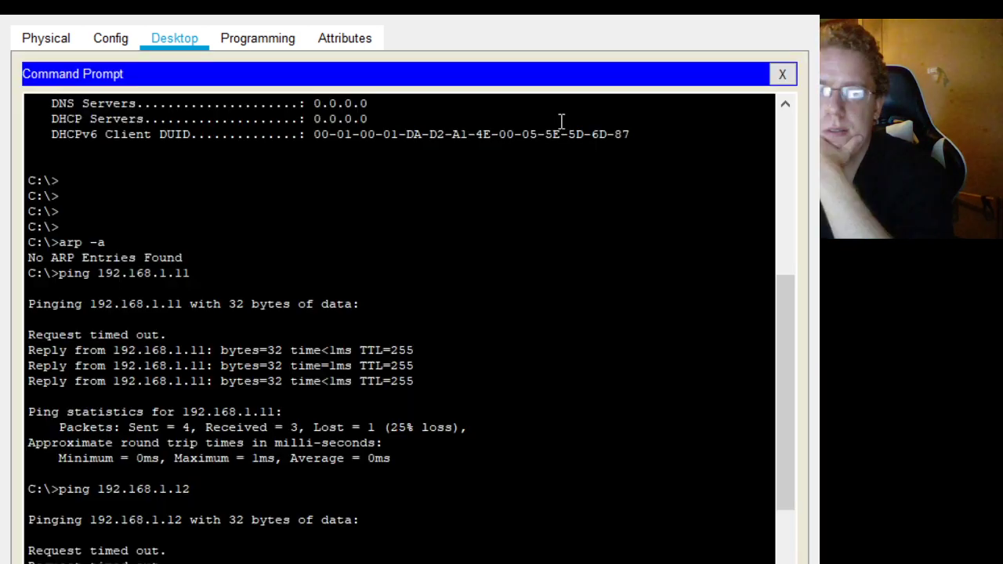
scroll(279, 446, "down", 6)
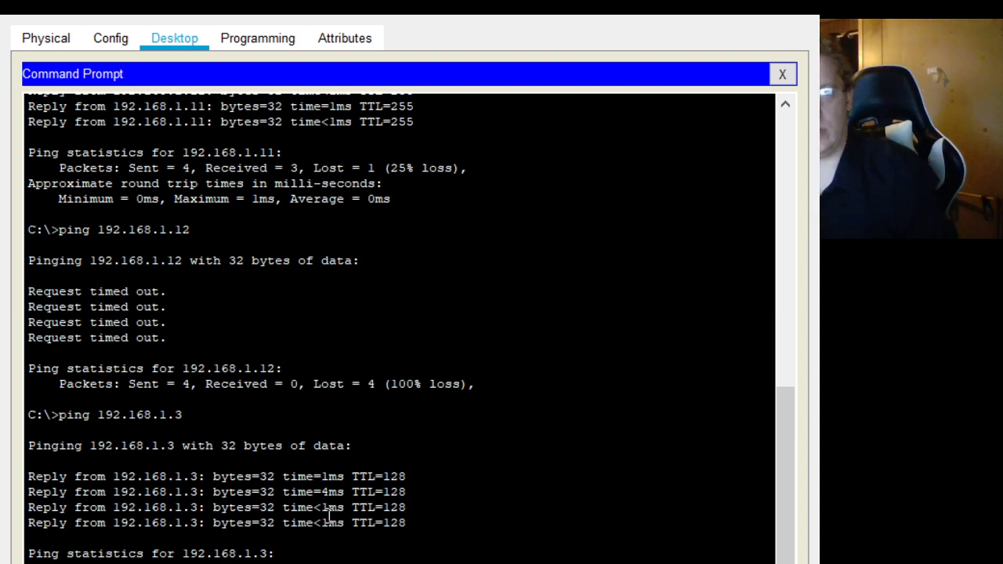
type("arp -a")
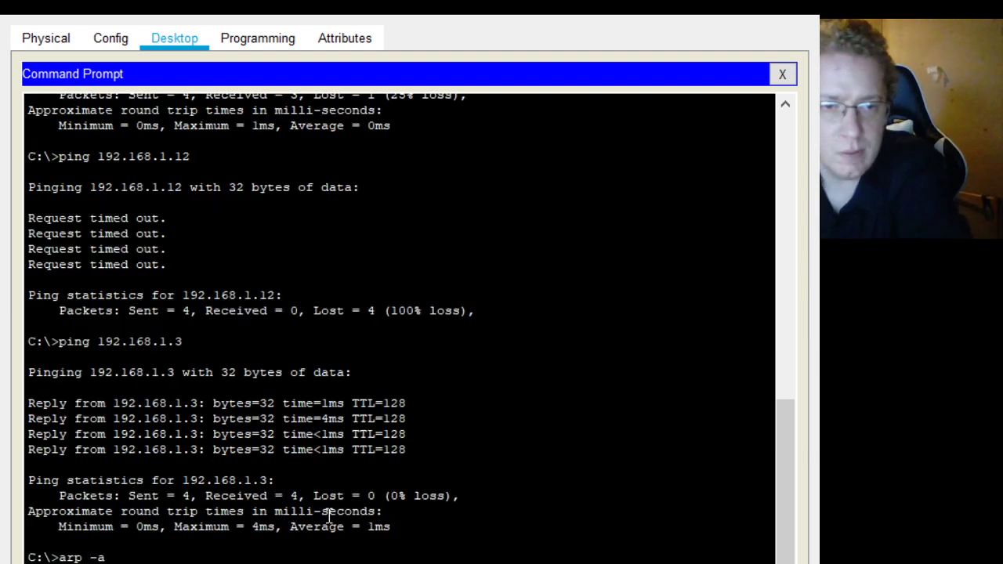